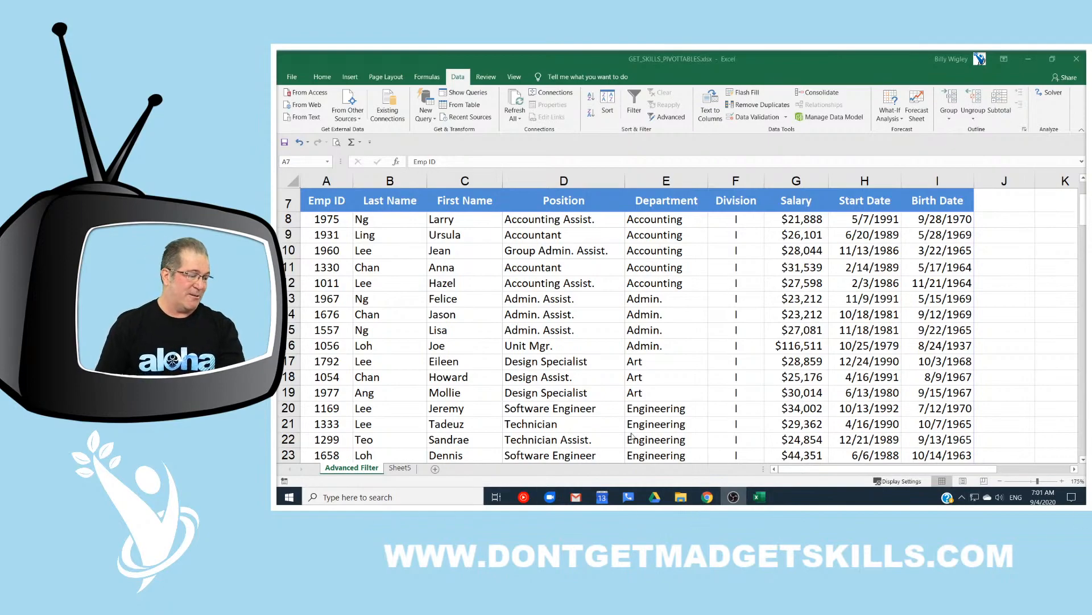
Switch to Chrome, look through the All Courses list on the Get Skills website, and return to the Excel workbook
mouse_move(719, 502)
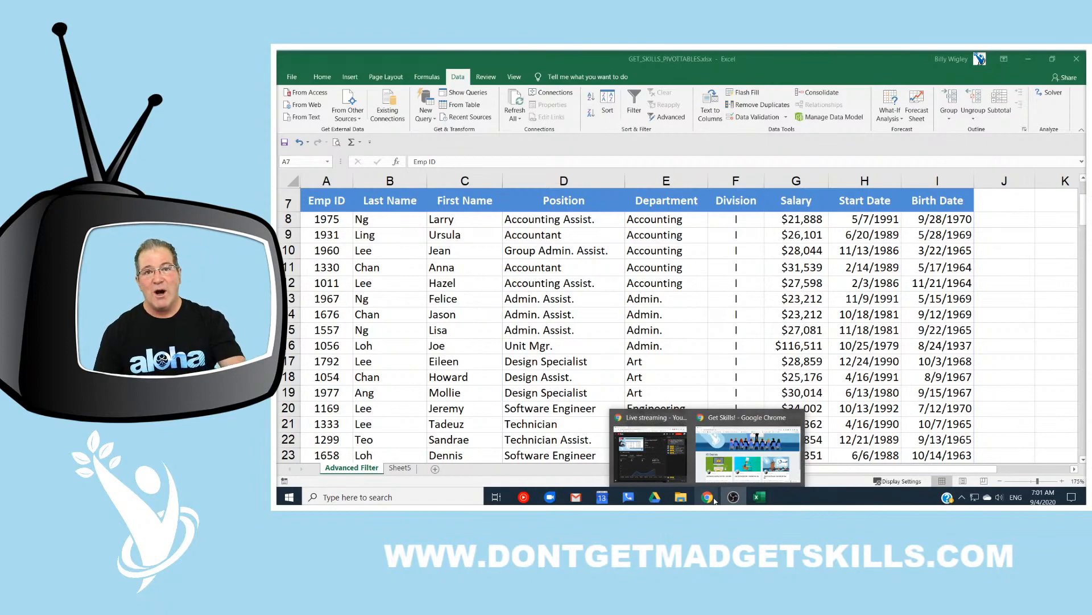
left_click(769, 443)
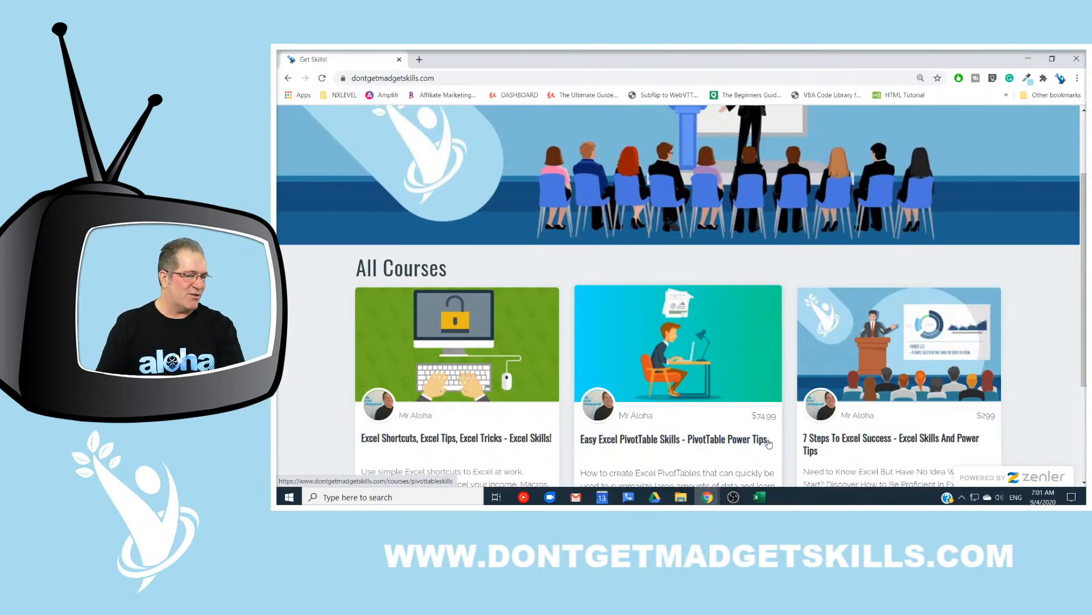
scroll(496, 385, "down", 2)
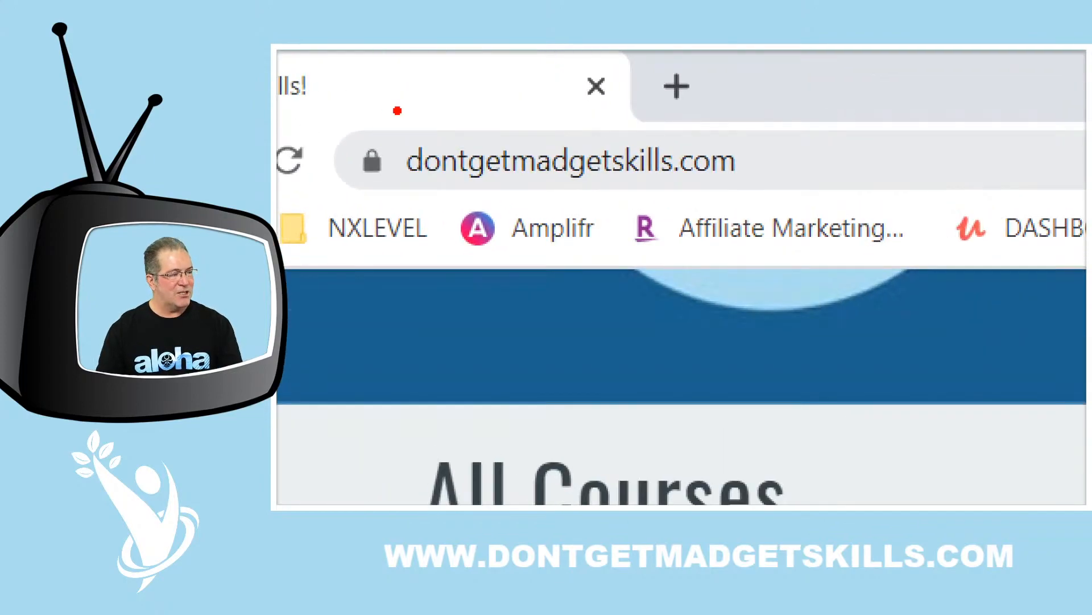
mouse_move(397, 111)
left_mouse_down()
mouse_move(424, 205)
mouse_move(818, 229)
mouse_move(501, 91)
mouse_move(398, 95)
left_mouse_up()
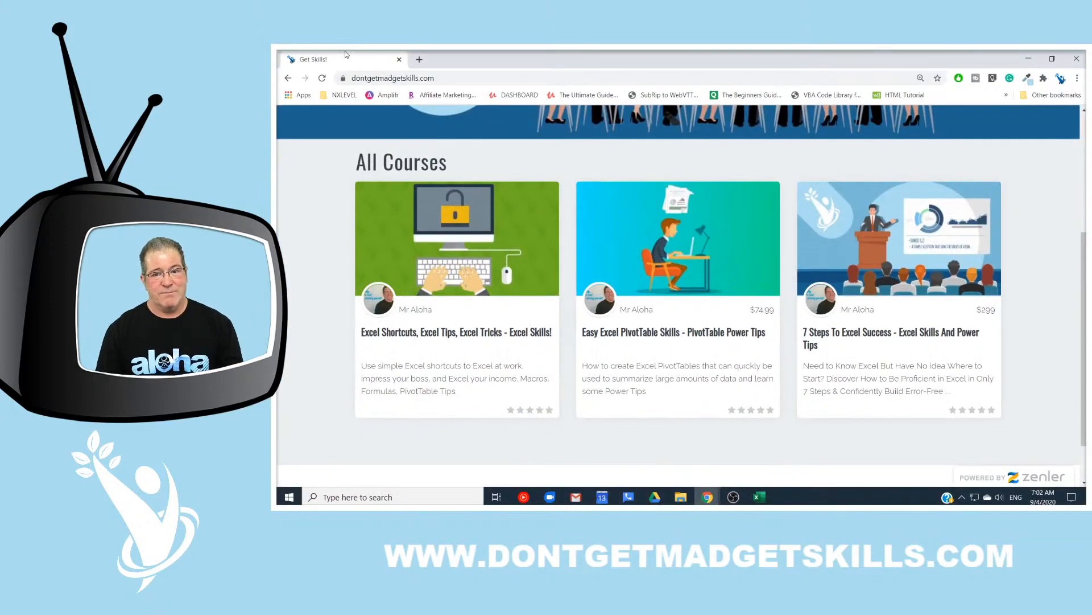
left_click(1029, 58)
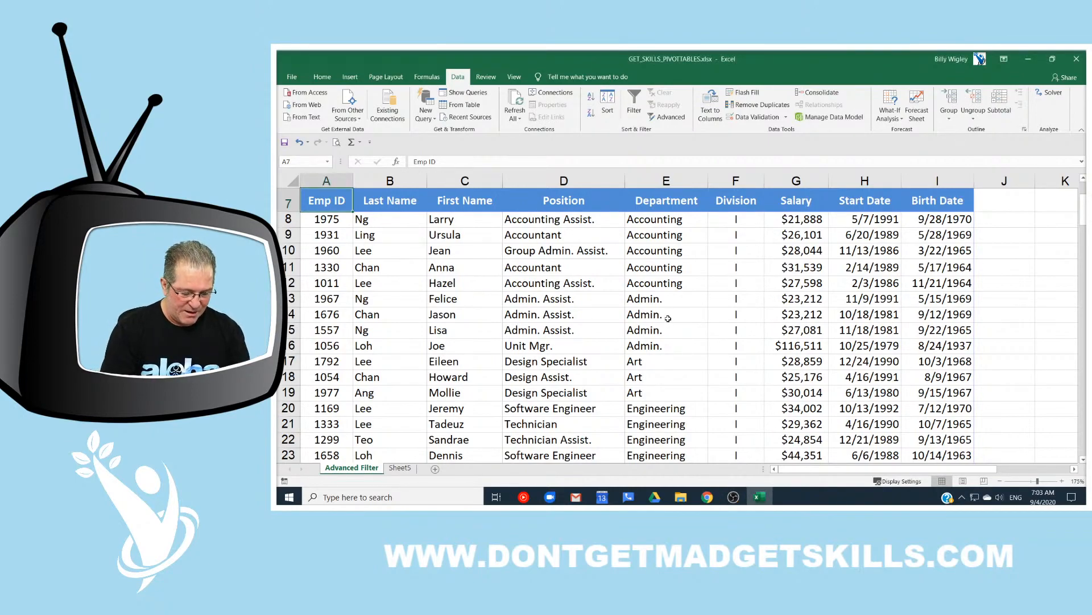
key("alt+n")
key("v")
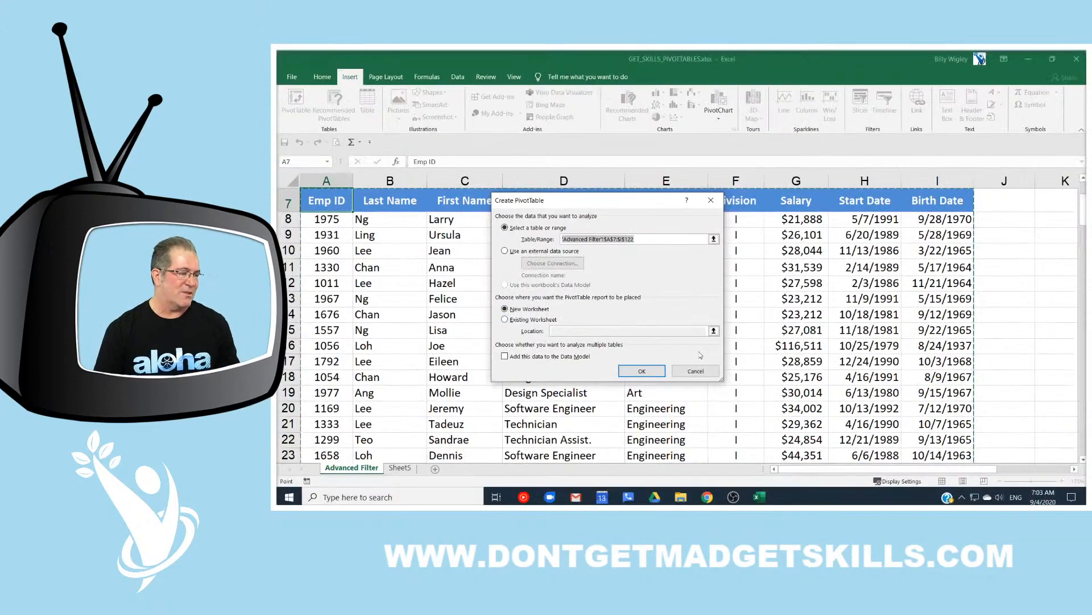
left_click(682, 371)
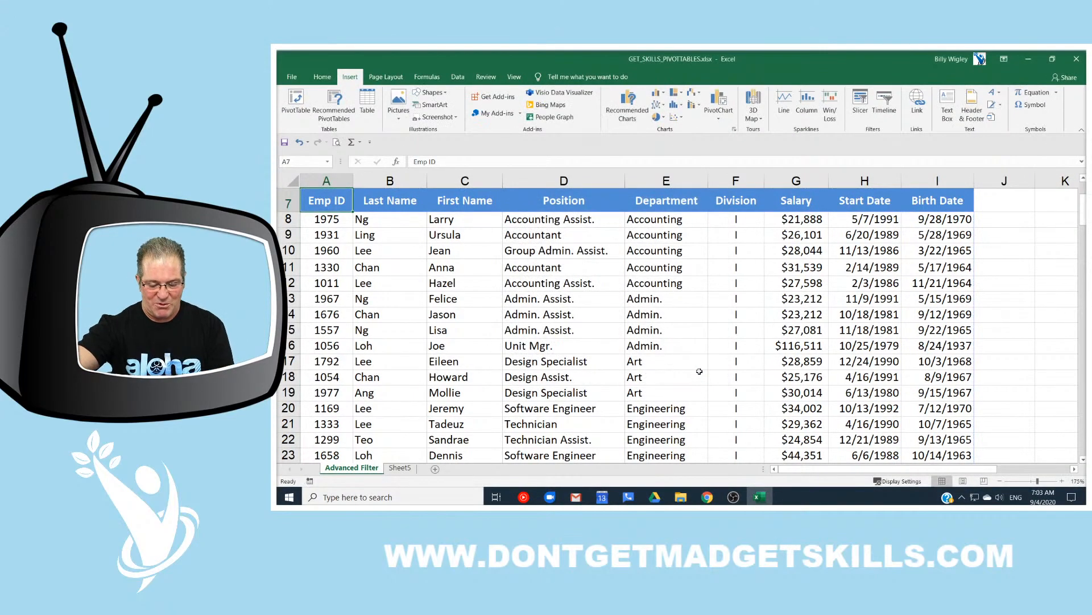
key("alt+m")
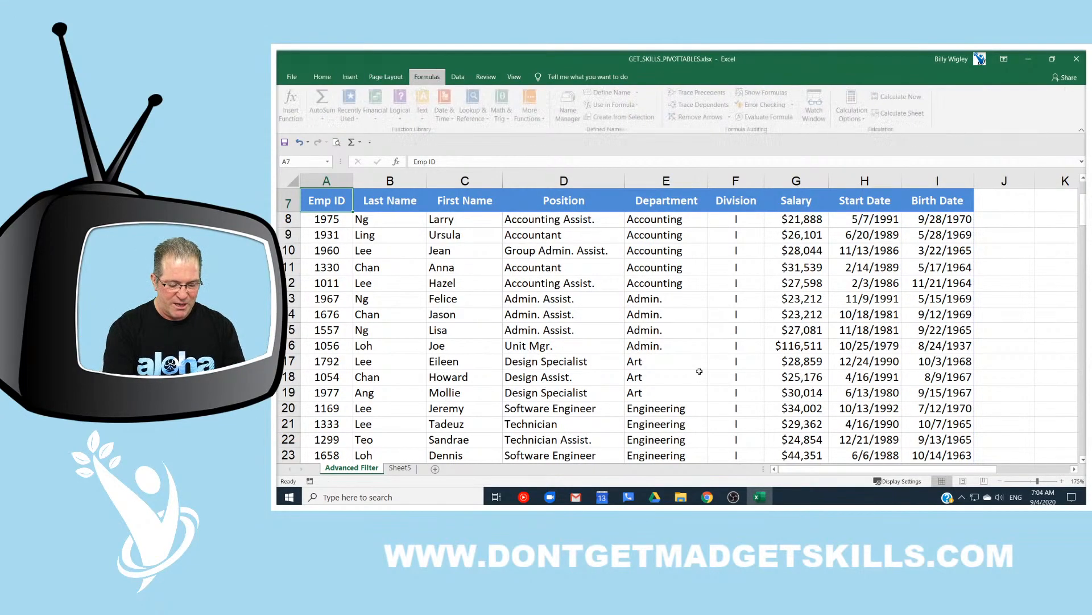
key("v")
key("Escape")
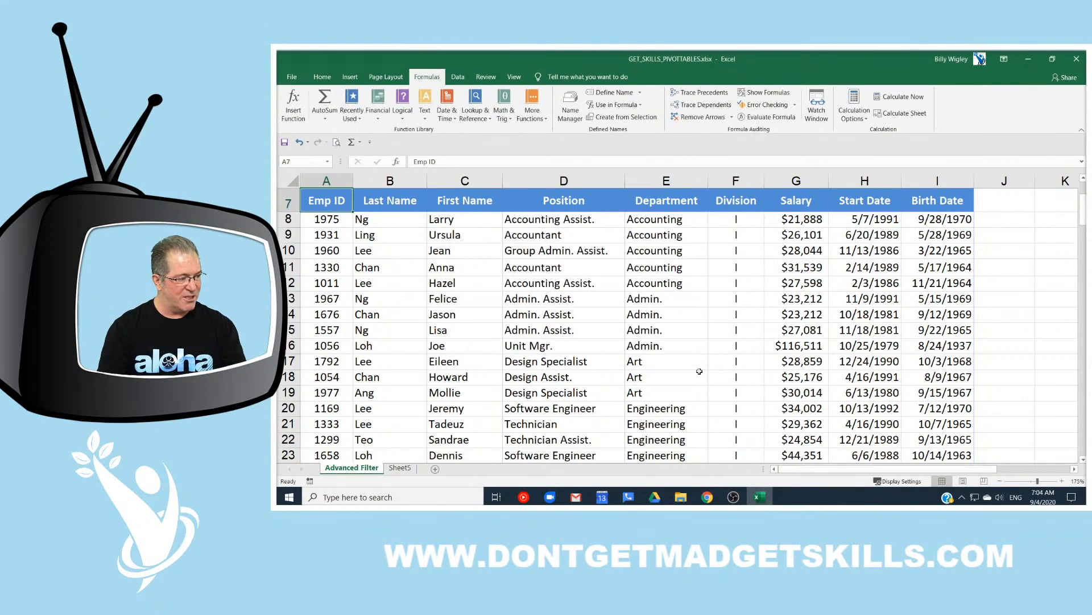
key("alt+m")
key("v")
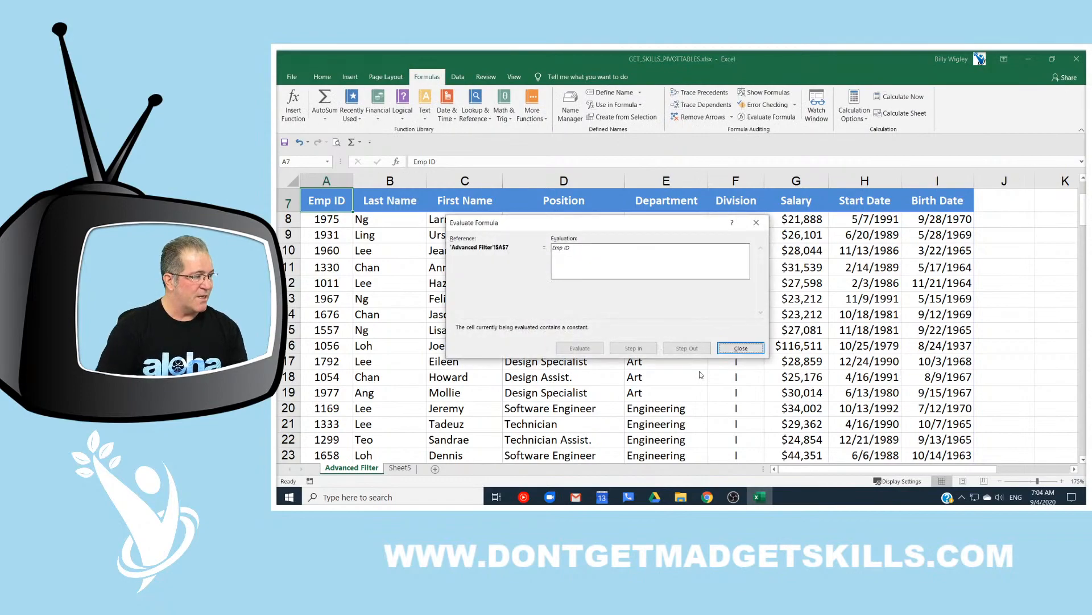
key("Escape")
left_click(447, 233)
left_click(335, 203)
key("alt+n")
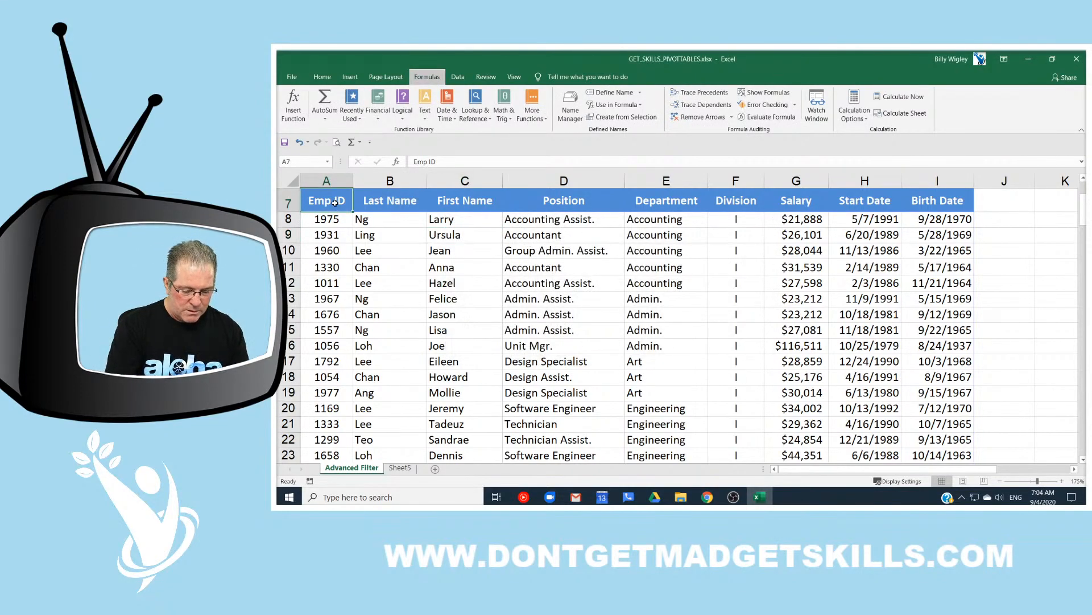
key("v")
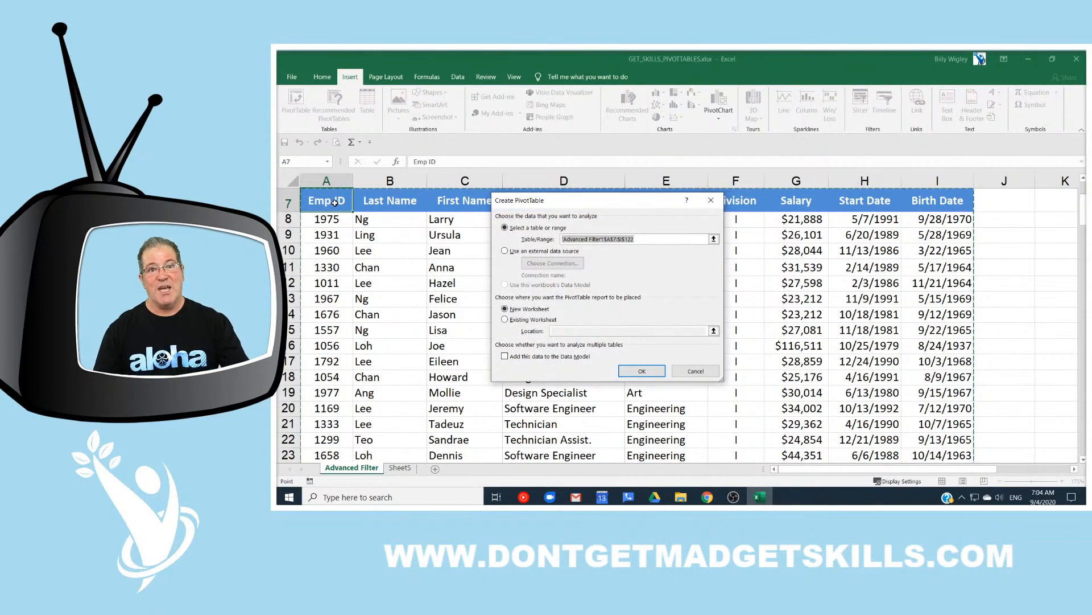
key("Escape")
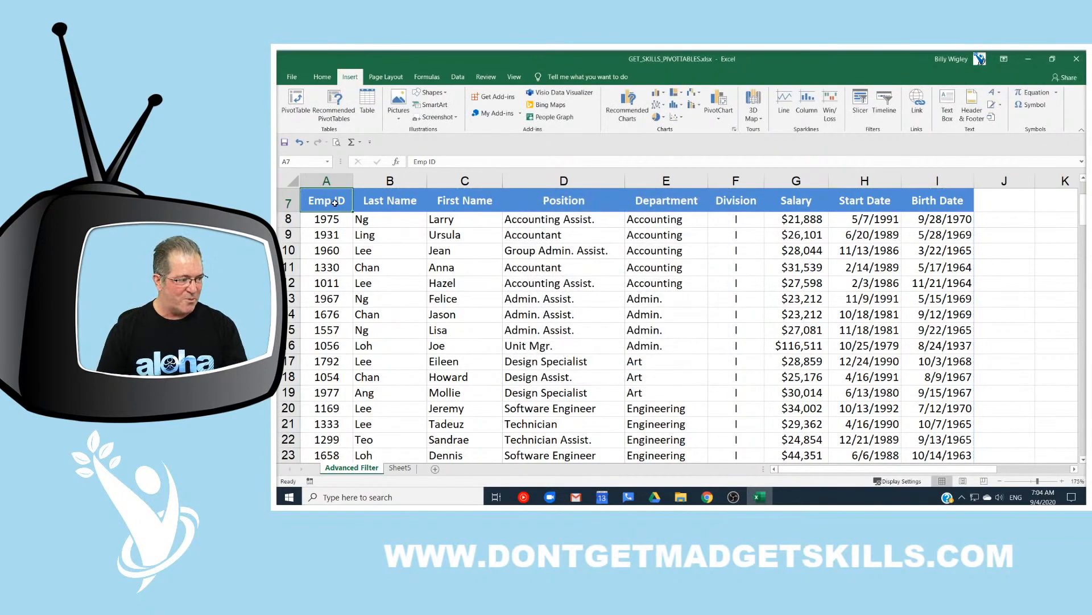
Start an Advanced Filter on Sheet5 and set its criteria range to the headings and conditions in A1:D2
left_click(458, 77)
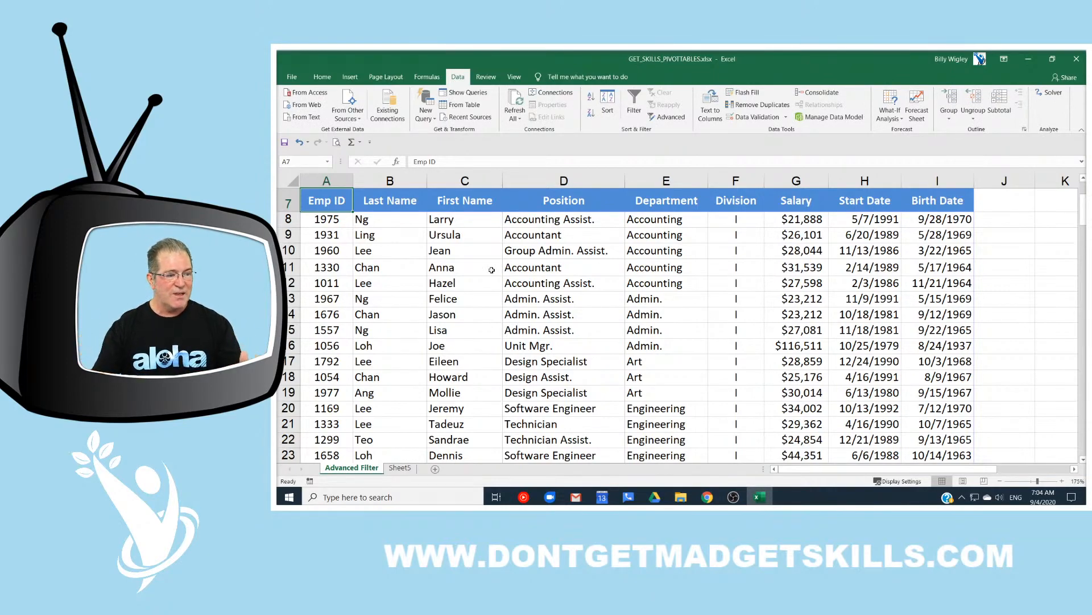
left_click(408, 468)
left_click_drag(352, 203, 597, 226)
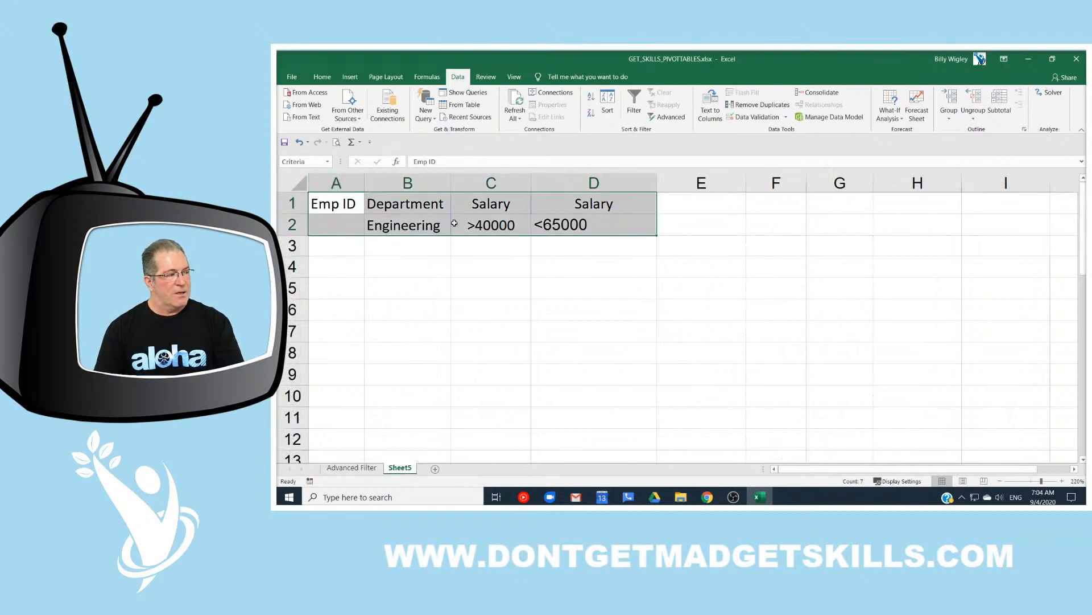
left_click_drag(415, 200, 580, 227)
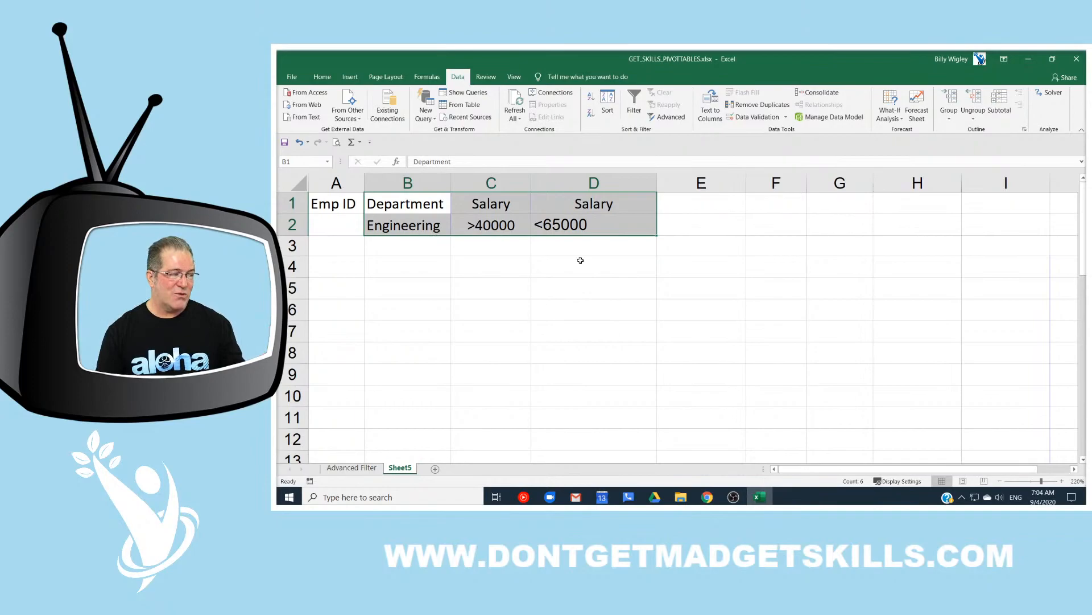
left_click_drag(334, 198, 595, 230)
left_click(670, 117)
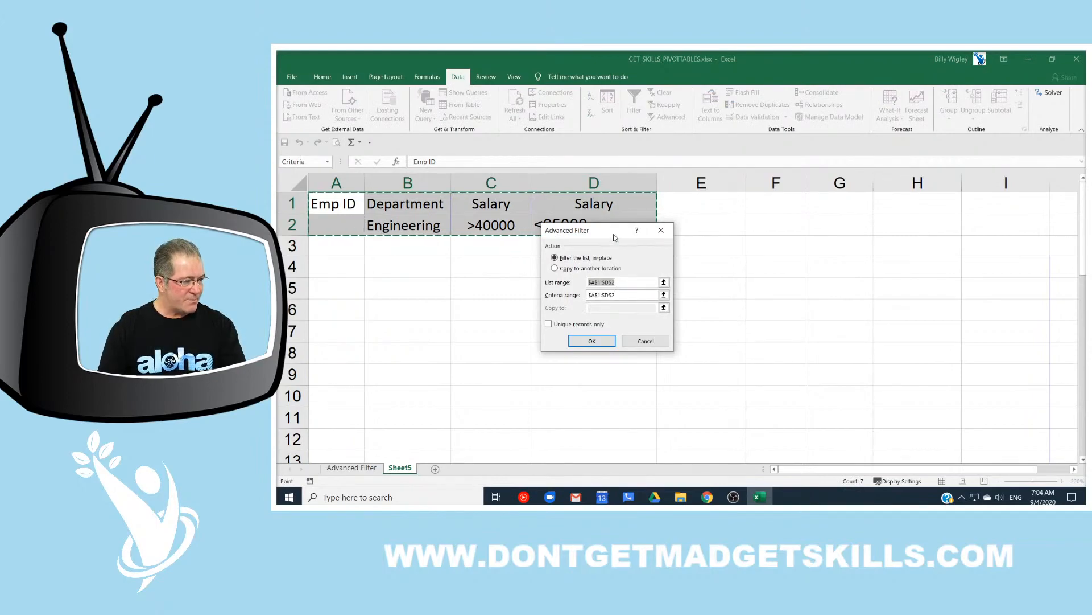
left_click_drag(618, 233, 617, 256)
left_click(624, 315)
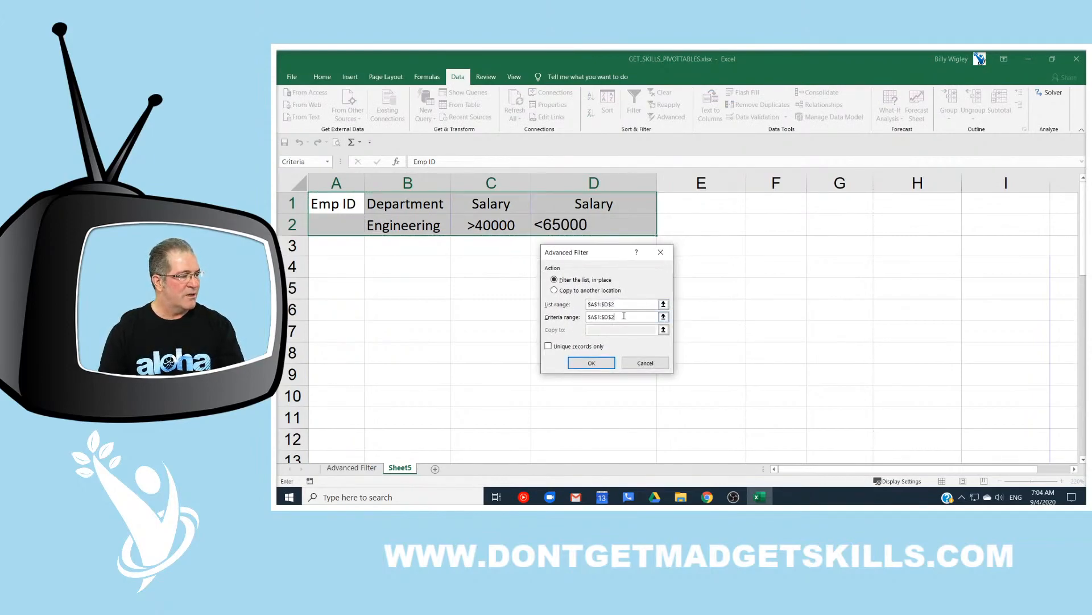
double_click(615, 317)
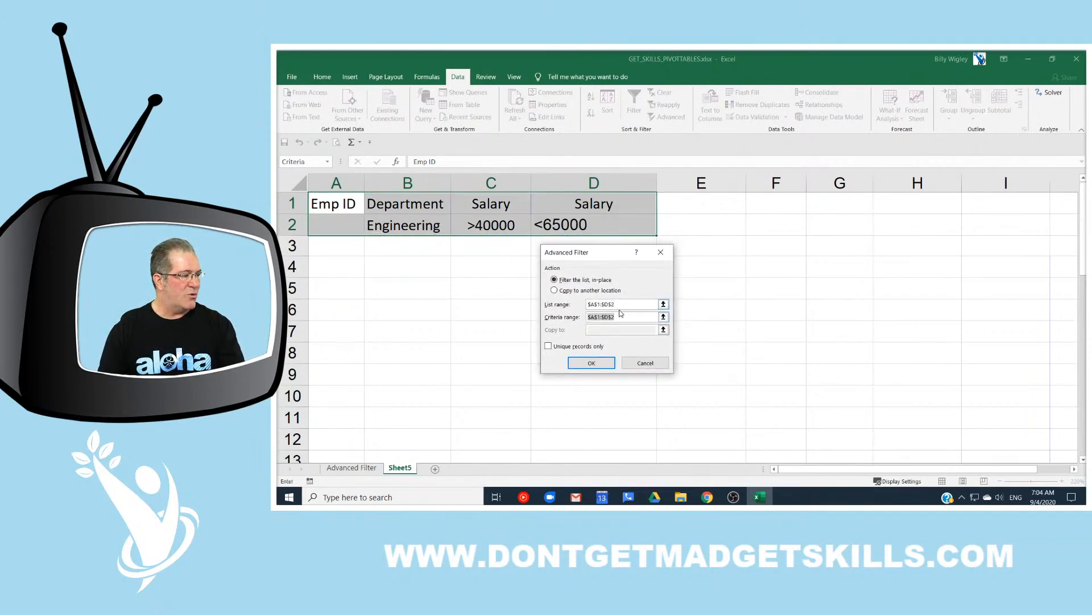
left_click_drag(349, 200, 626, 229)
Set the list range to the full employee table A7:I122 on the Advanced Filter sheet
double_click(629, 305)
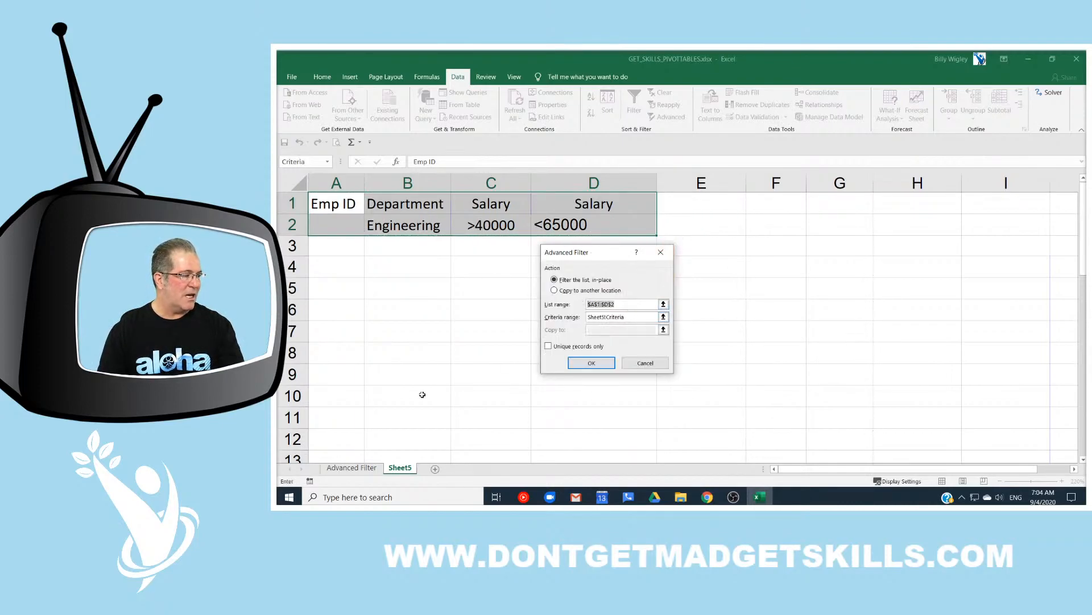
left_click(352, 468)
left_click(316, 205)
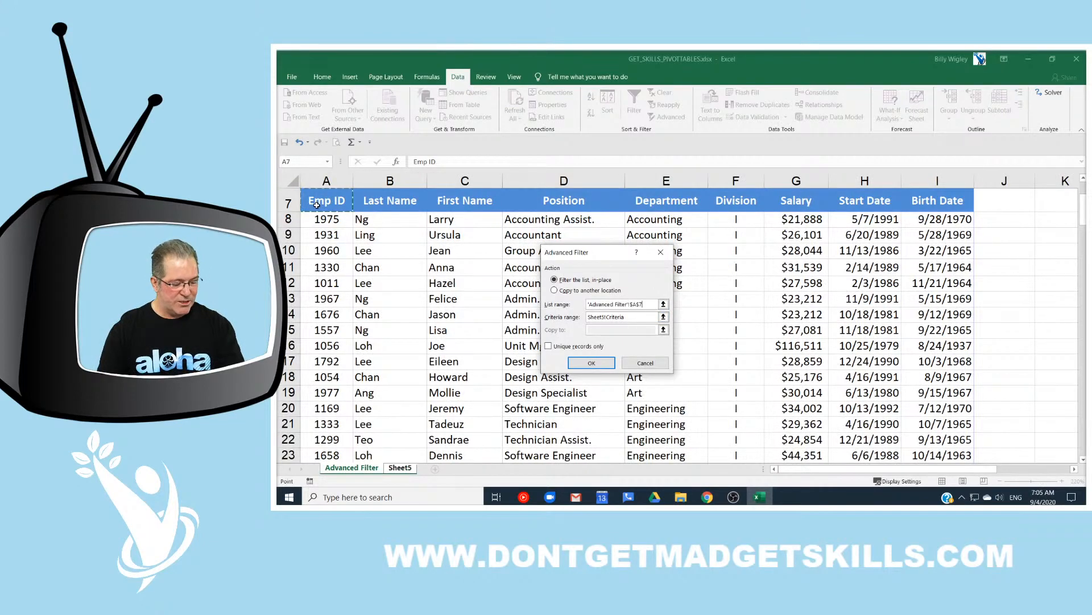
key("ctrl+shift+Right")
key("ctrl+shift+Down")
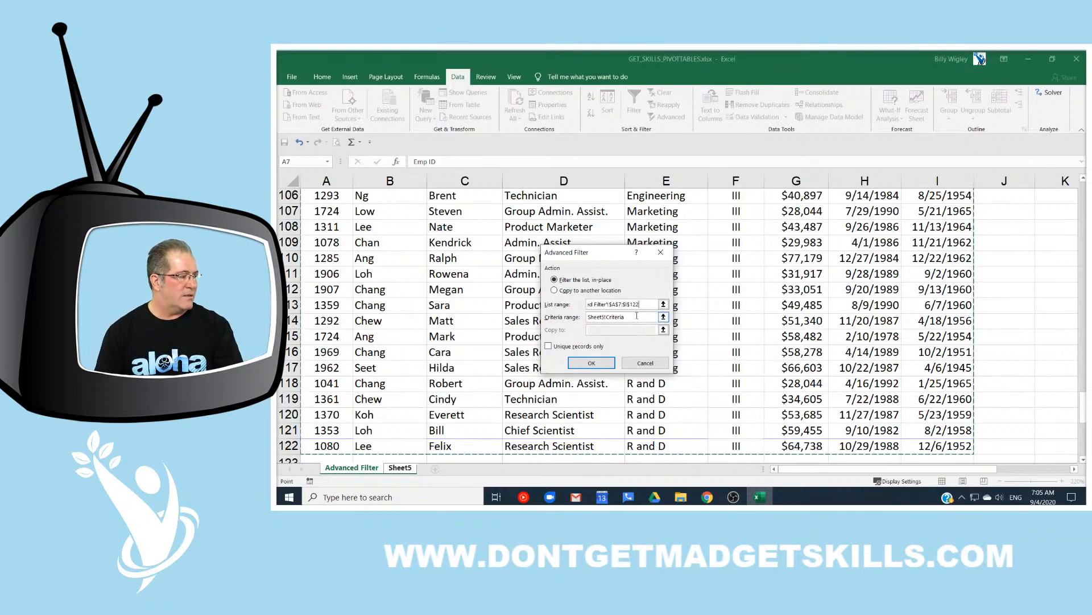
Clear the list range and select the employee table A7:I122 again
left_click_drag(644, 305, 610, 307)
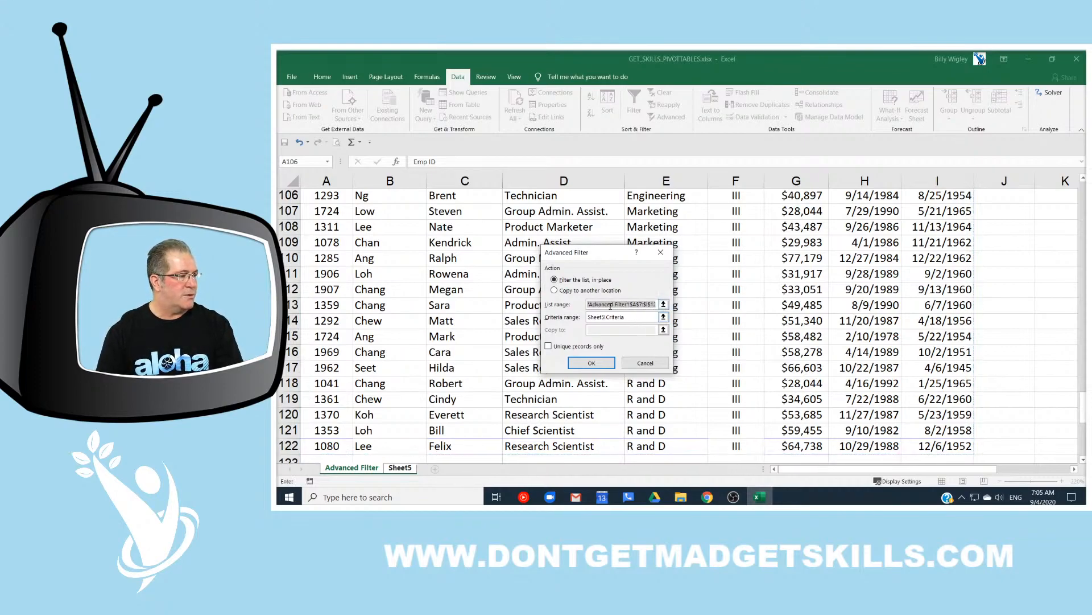
key("BackSpace")
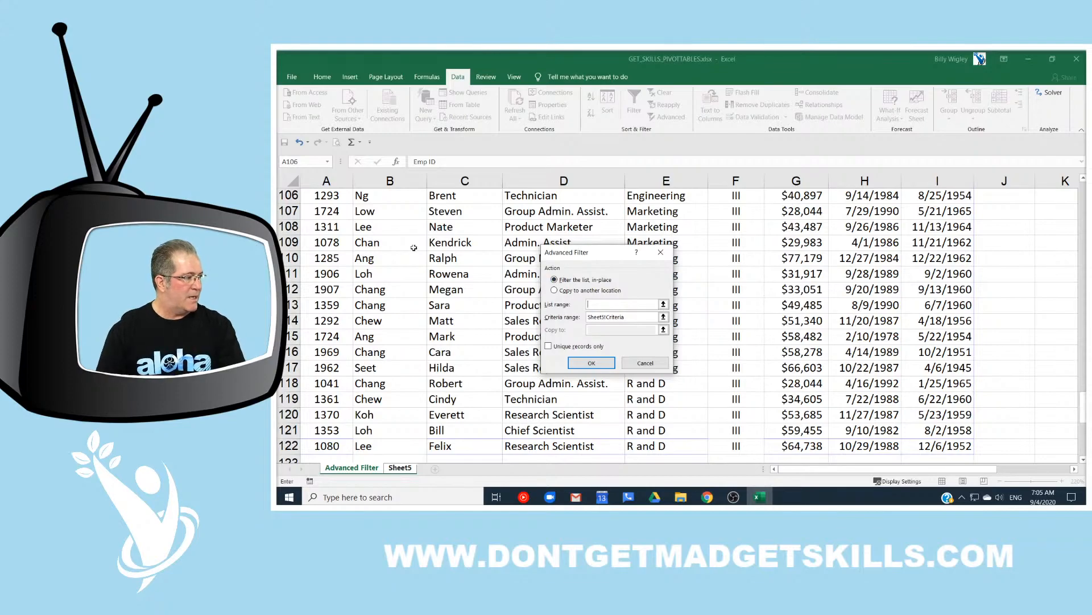
scroll(352, 267, "up", 20)
left_click(334, 304)
scroll(335, 303, "down", 2)
key("ctrl+shift+Right")
key("ctrl+shift+Down")
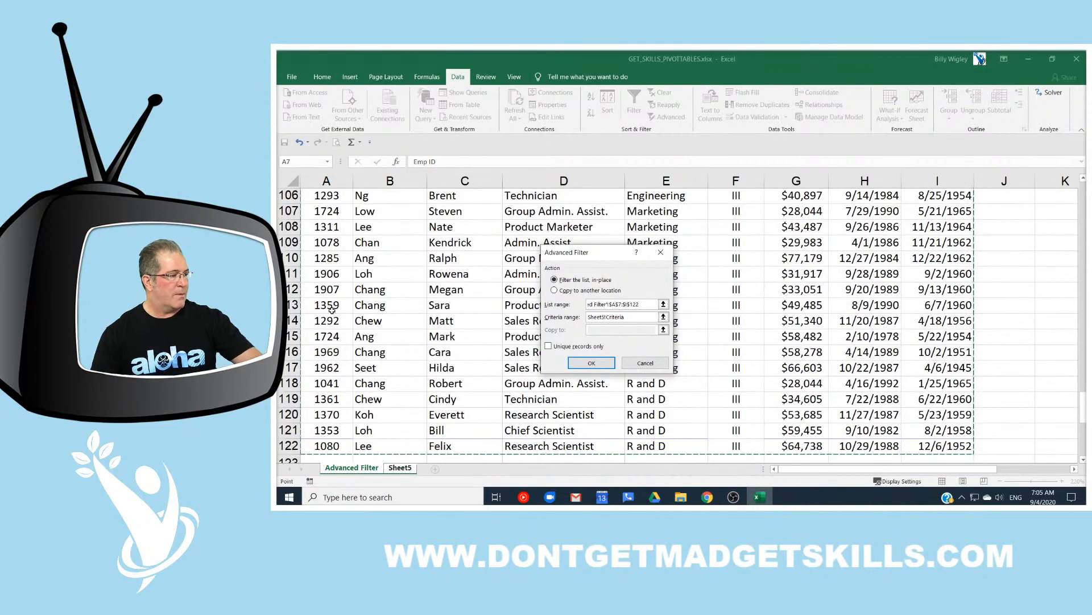
Have the filter copy its results to another location, cell A4 on Sheet5, and run it
left_click(628, 317)
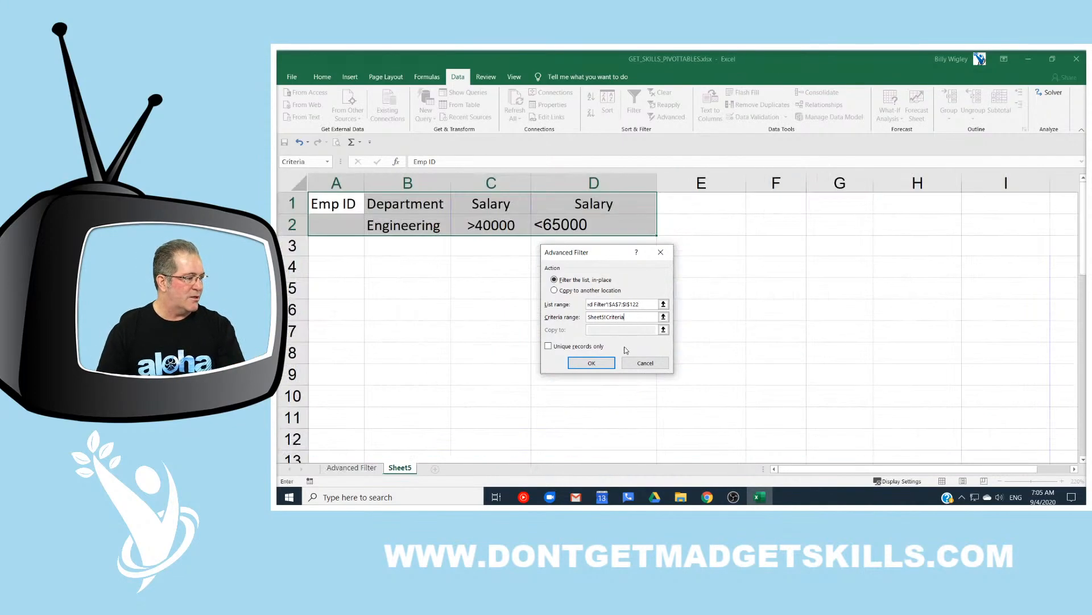
left_click(555, 291)
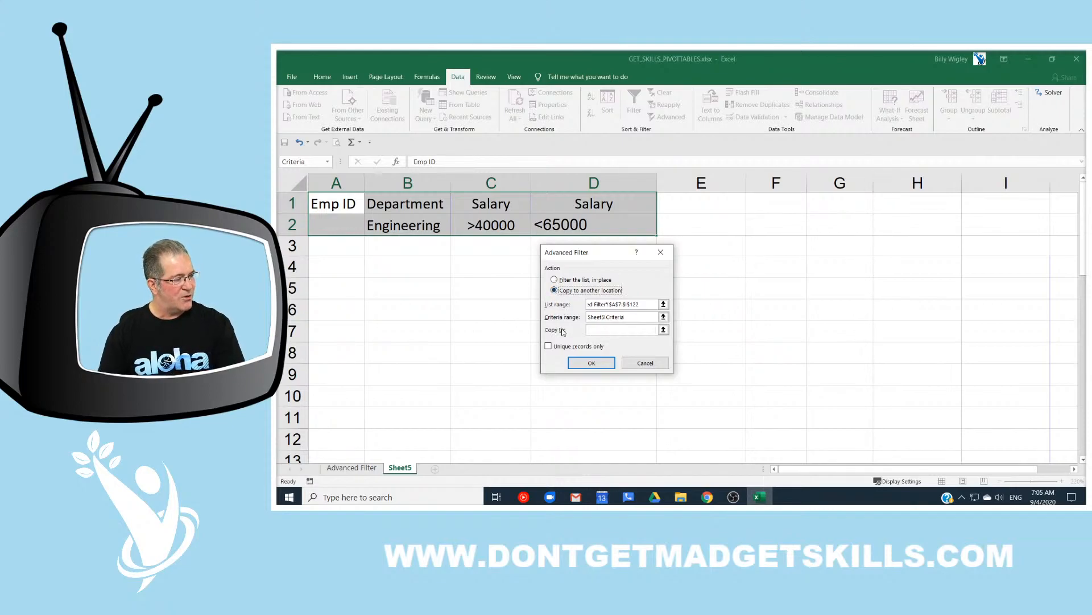
left_click(585, 364)
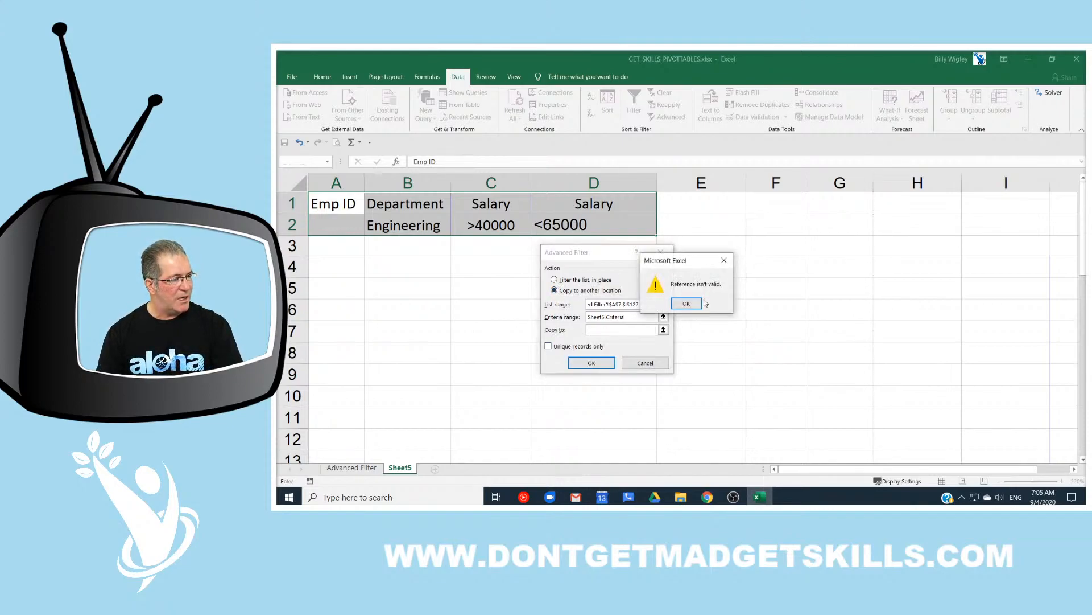
left_click(689, 304)
left_click(339, 265)
left_click(593, 362)
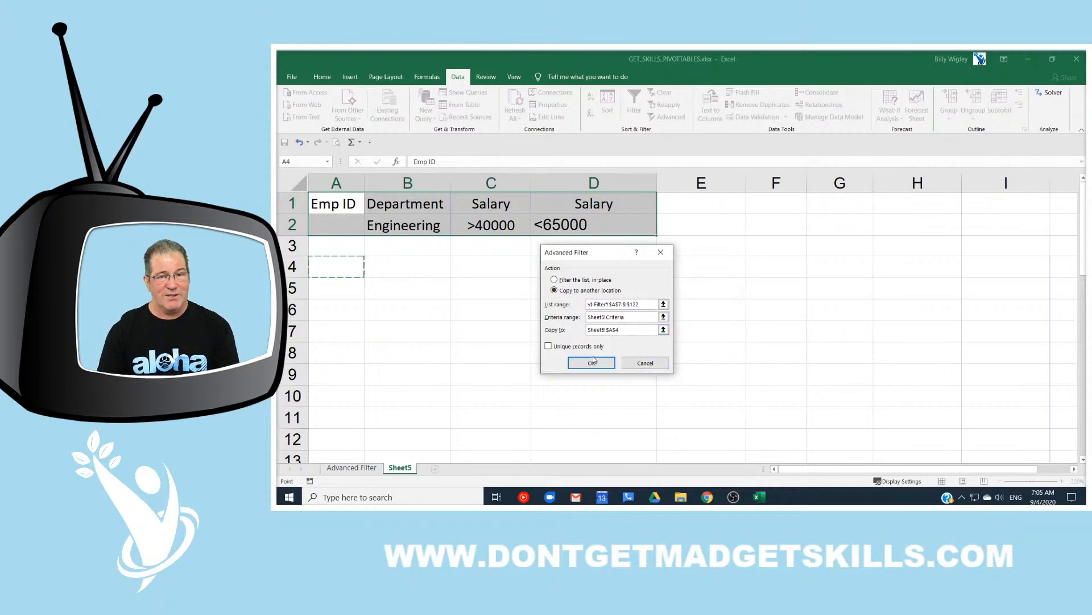
left_click(592, 362)
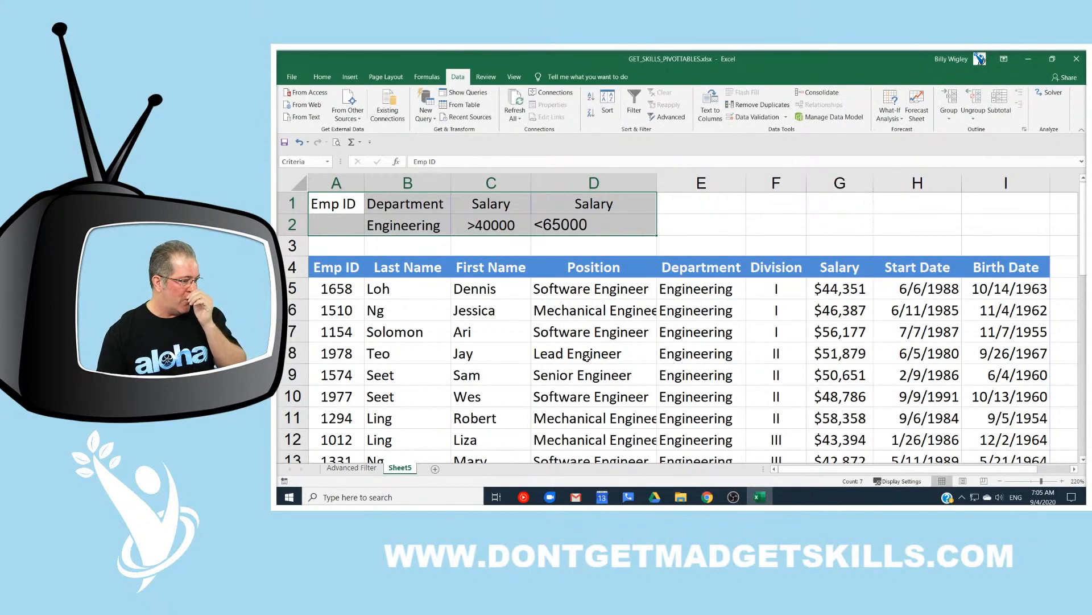
Review the extracted engineering records on Sheet5, delete rows 4 to 21, and select cell A1
scroll(711, 358, "down", 5)
scroll(710, 358, "up", 5)
scroll(710, 358, "down", 3)
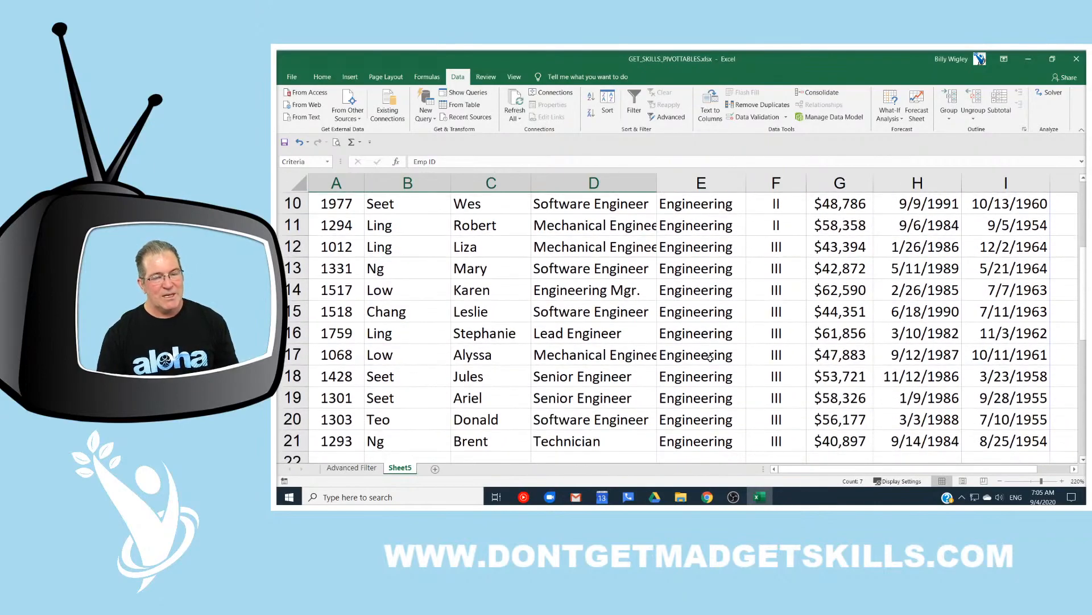
scroll(710, 357, "up", 3)
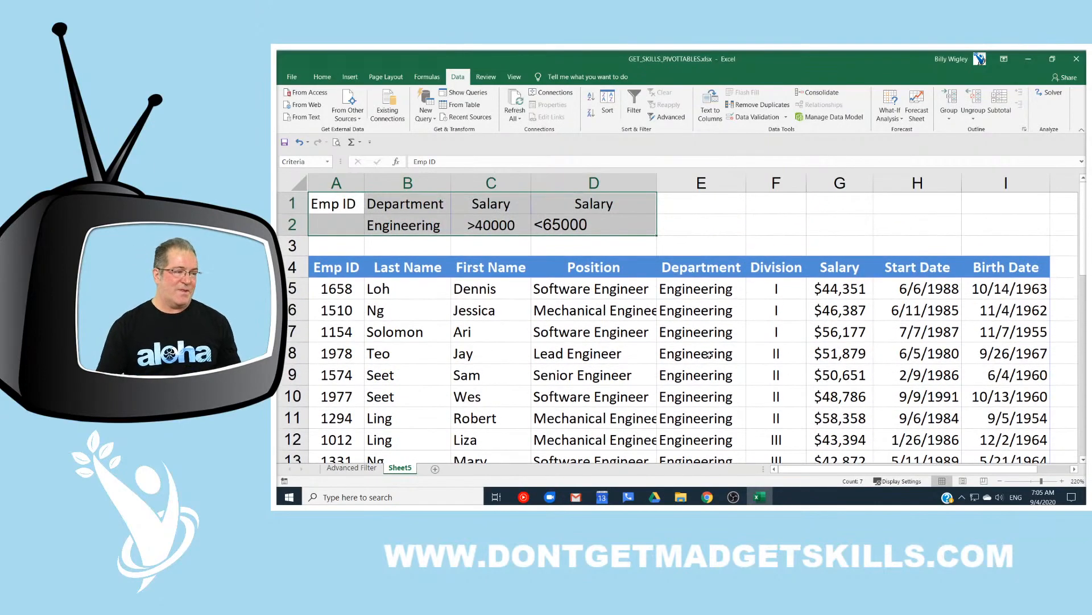
left_click(320, 266)
left_click_drag(292, 267, 294, 422)
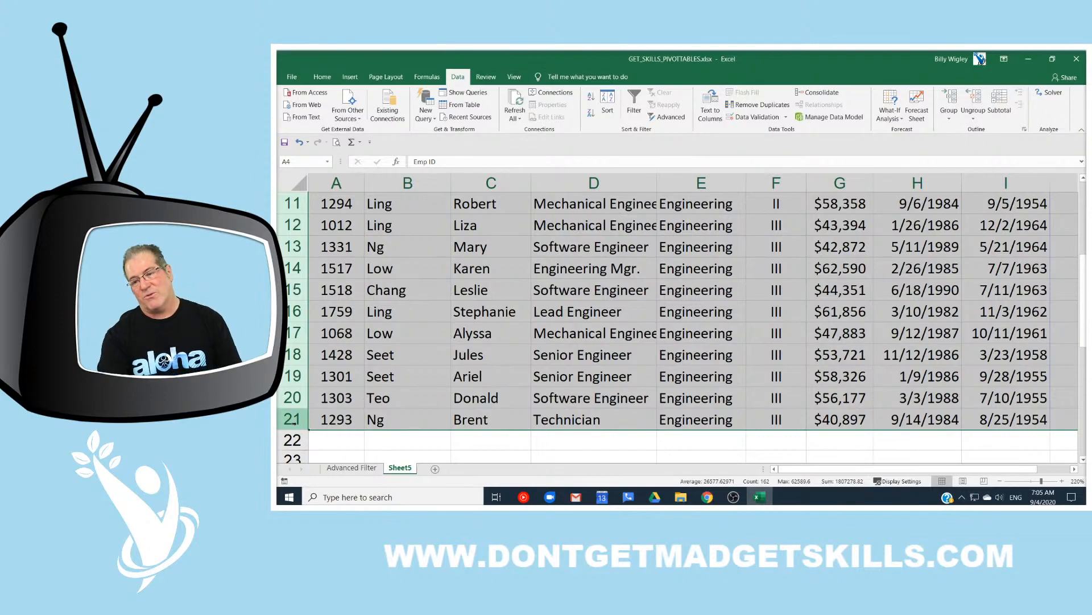
key("Delete")
scroll(293, 424, "up", 4)
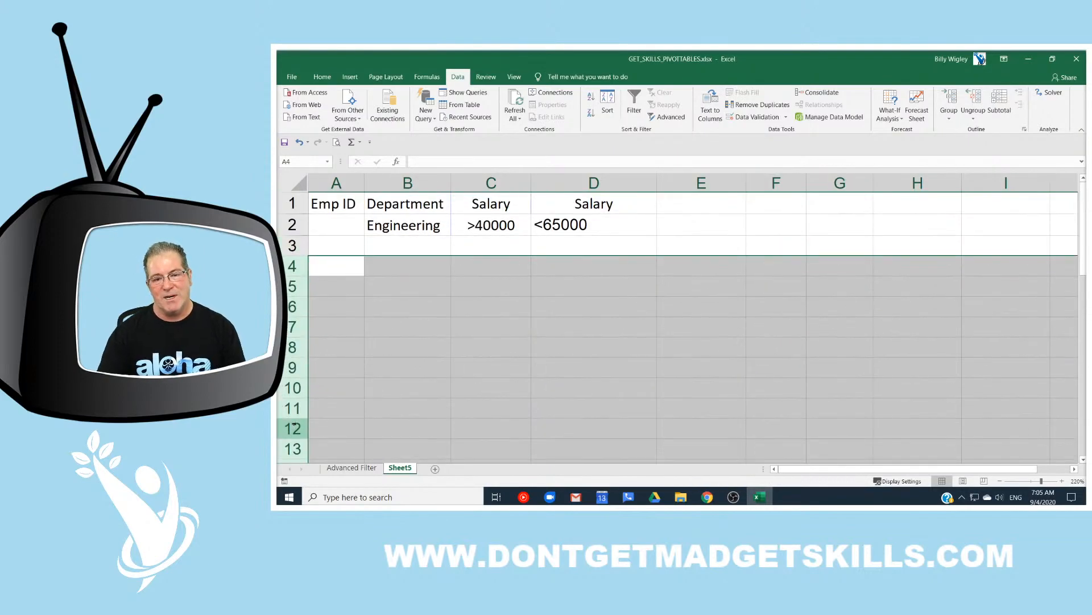
left_click(331, 209)
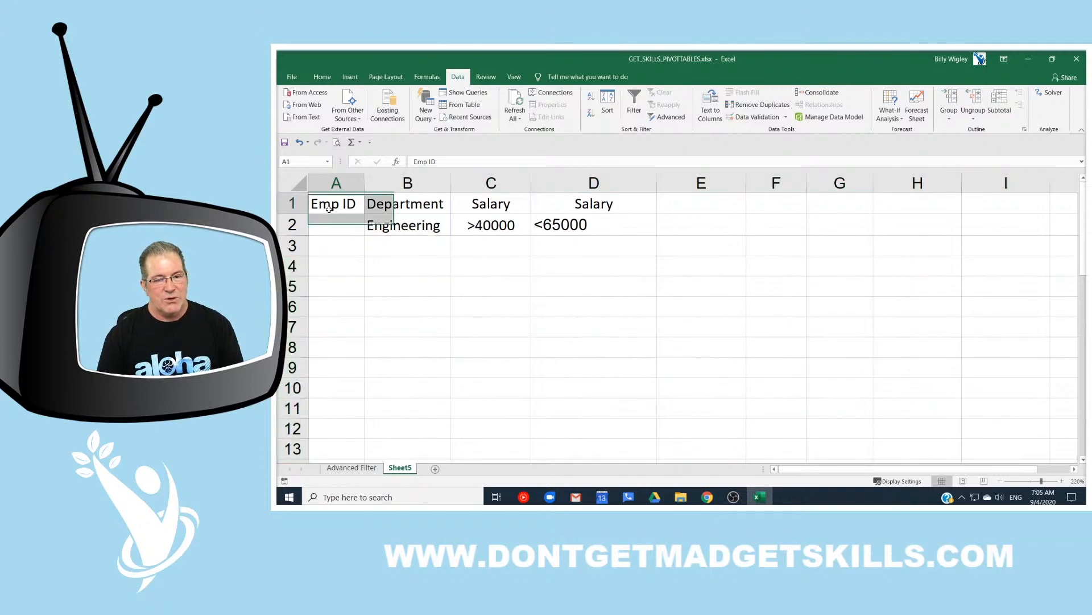
Examine the criteria range A1:I2 above the employee table on the Advanced Filter sheet and compare it with the criteria on Sheet5
left_click(364, 468)
scroll(393, 362, "up", 5)
left_click(361, 383)
key("ctrl+Up")
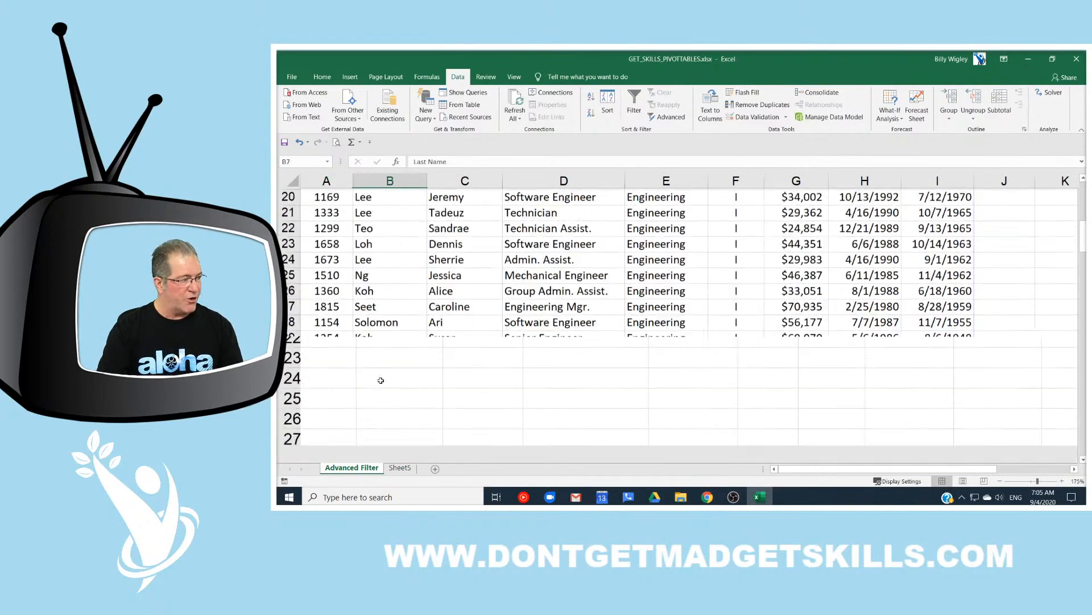
left_click(318, 196)
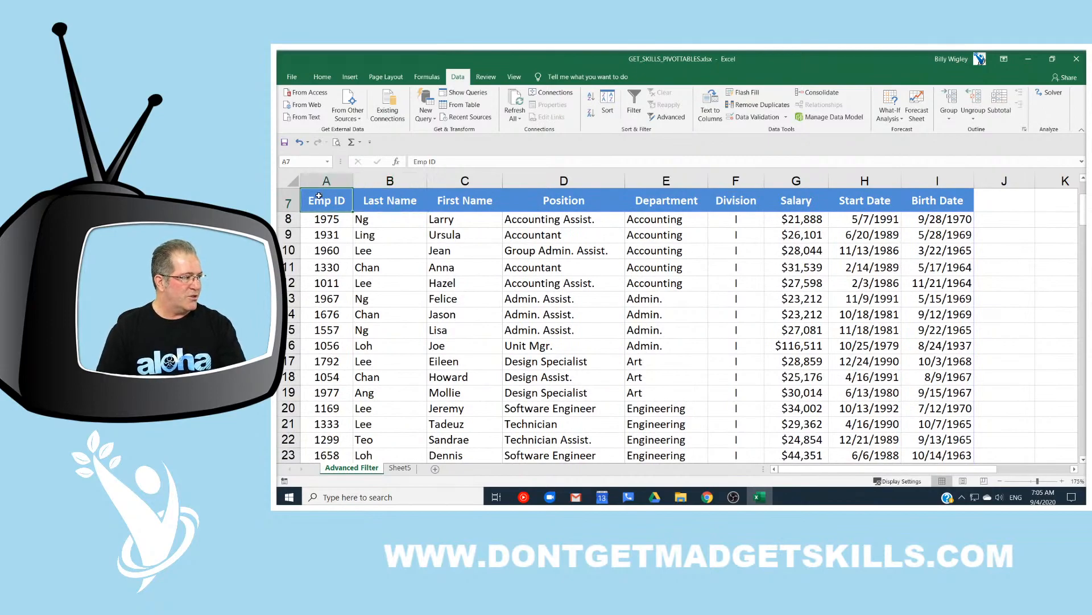
scroll(319, 196, "up", 2)
left_click_drag(319, 197, 930, 215)
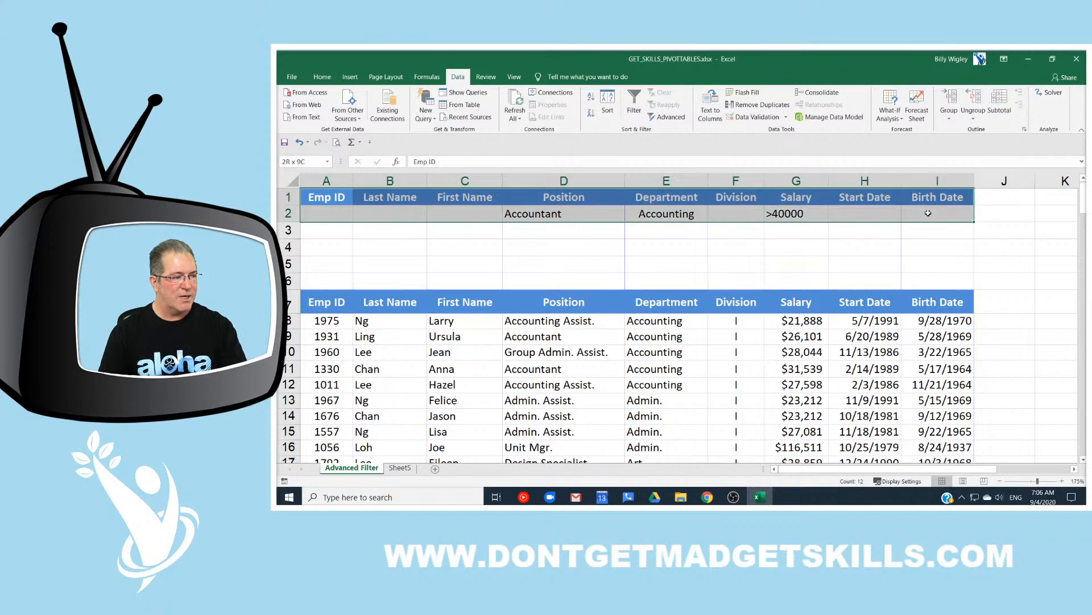
left_click(326, 197)
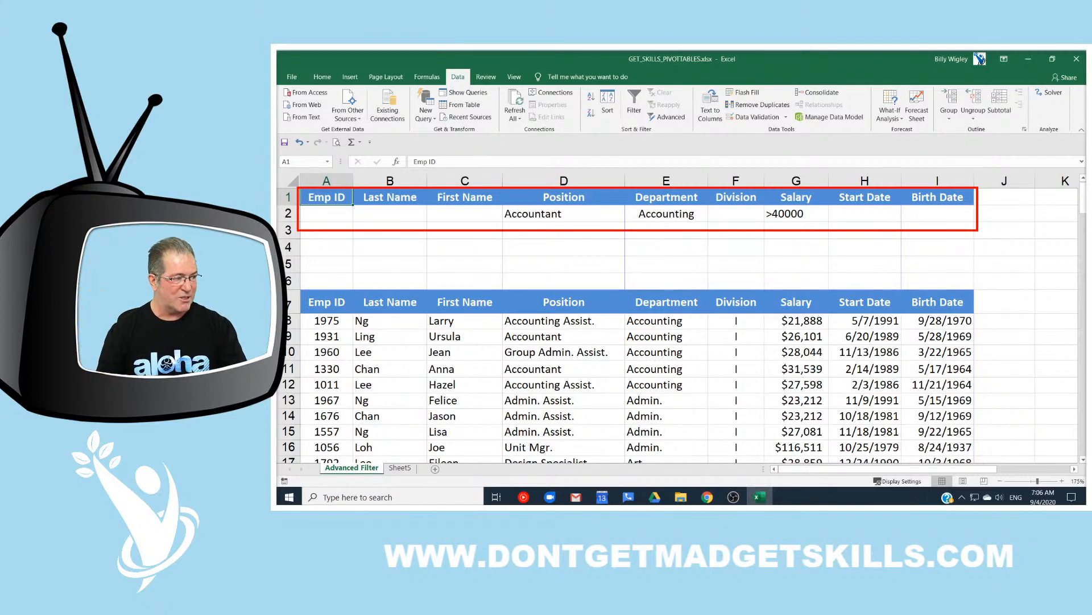
left_click(400, 469)
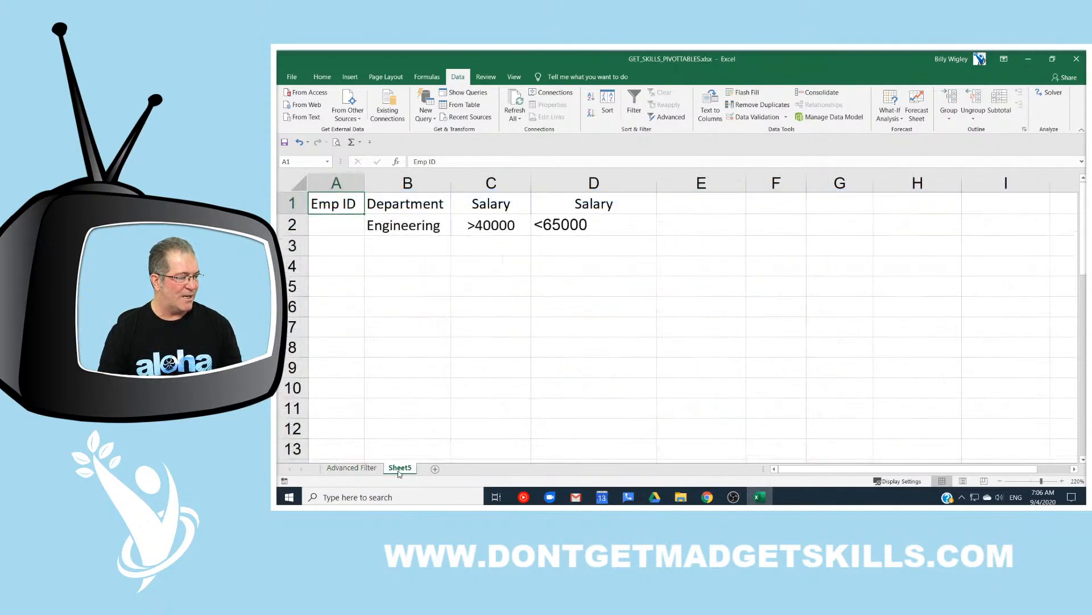
left_click(352, 468)
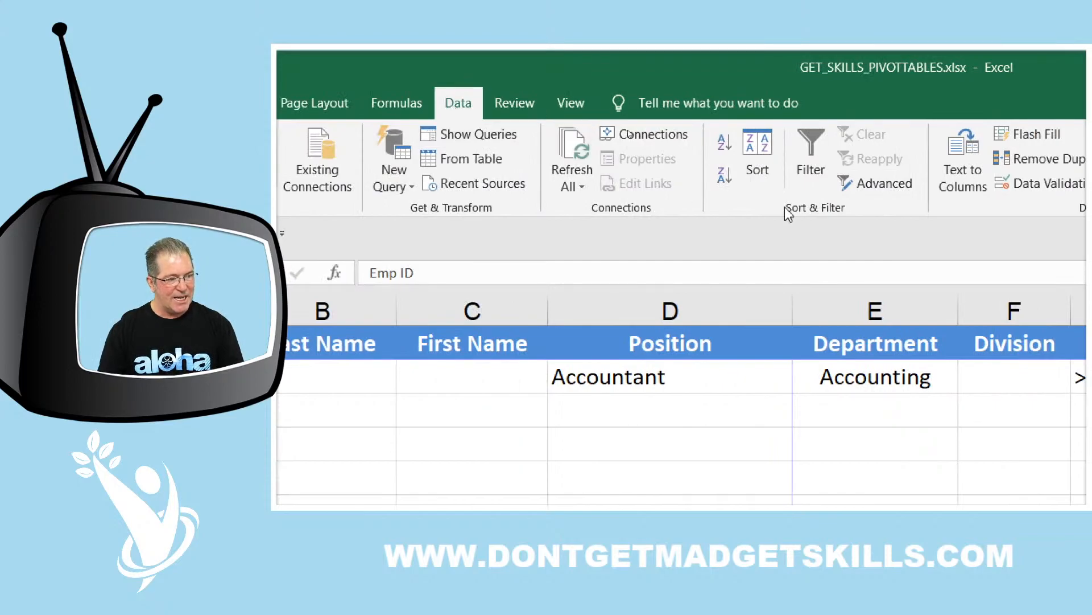
Run an in-place Advanced Filter on the employee table A7:I122, using A1:I2 as the criteria range
left_click(885, 183)
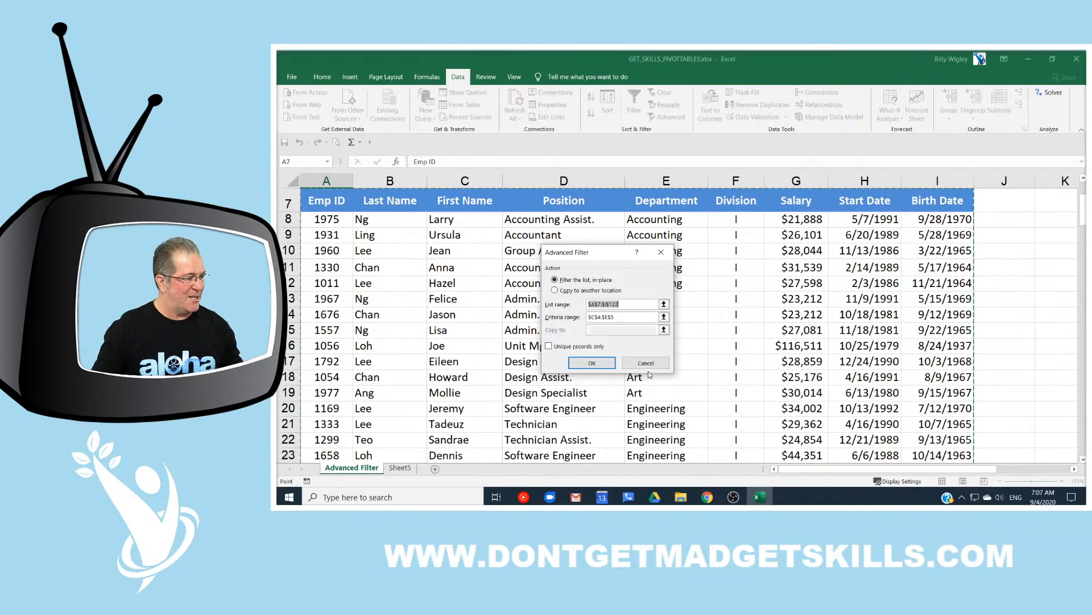
scroll(456, 328, "down", 6)
scroll(456, 328, "down", 20)
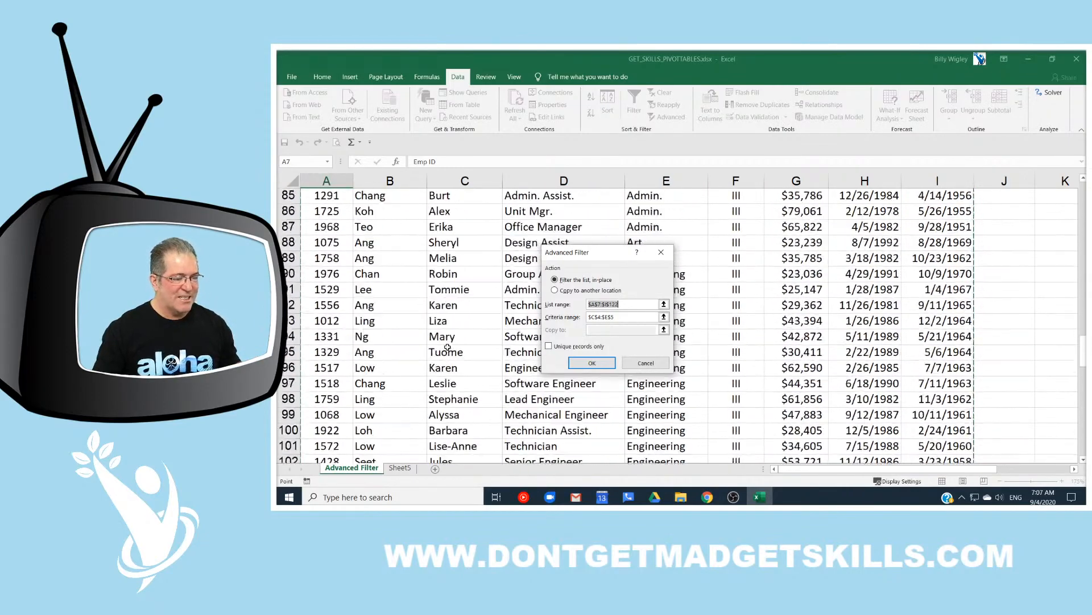
scroll(448, 348, "up", 11)
scroll(447, 347, "up", 20)
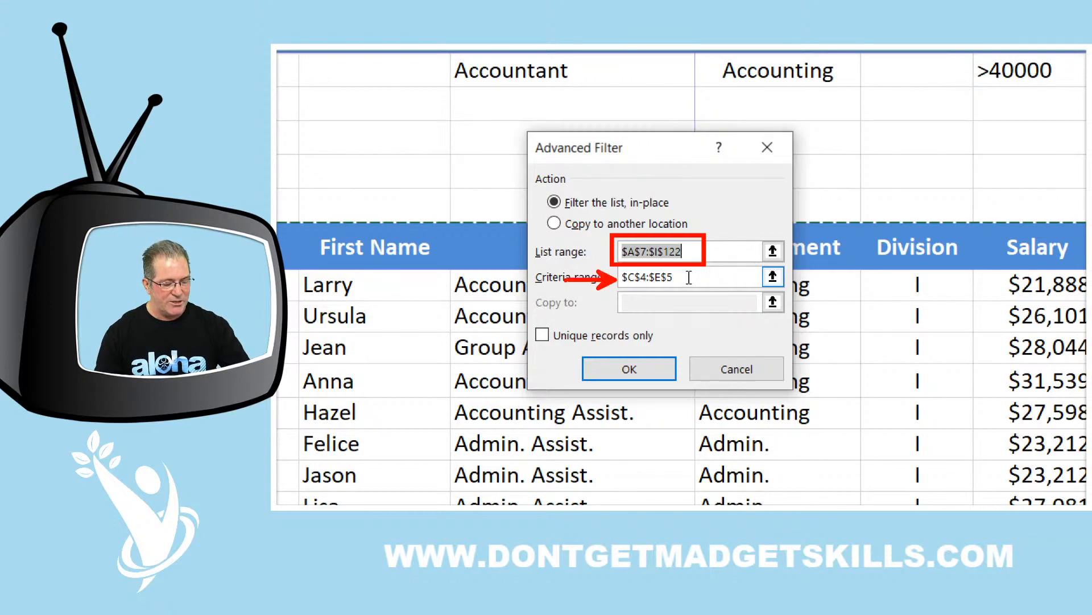
scroll(689, 277, "down", 2)
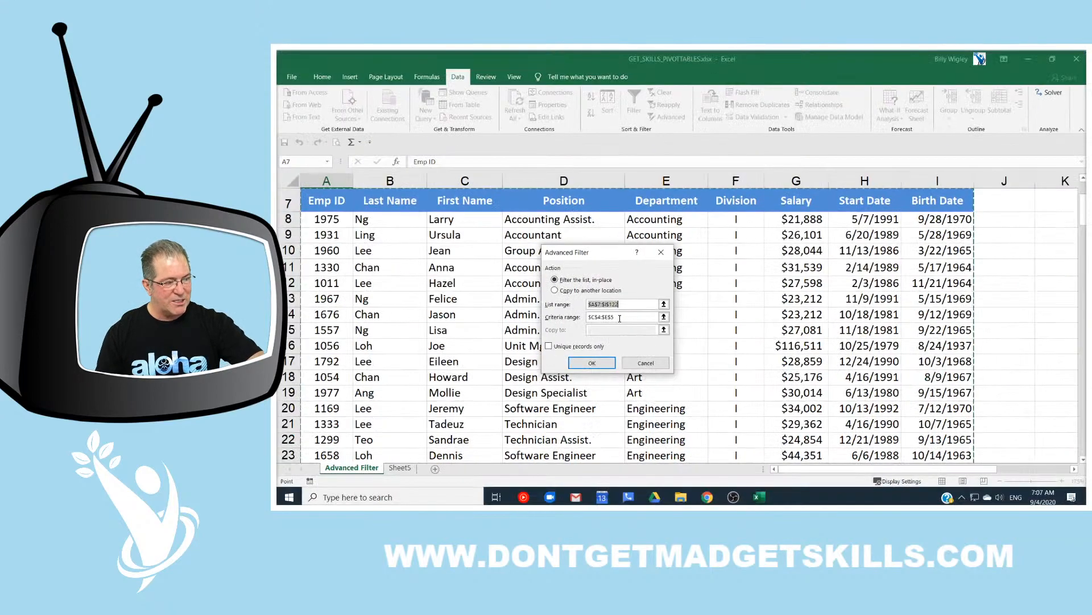
left_click(629, 318)
scroll(625, 325, "up", 2)
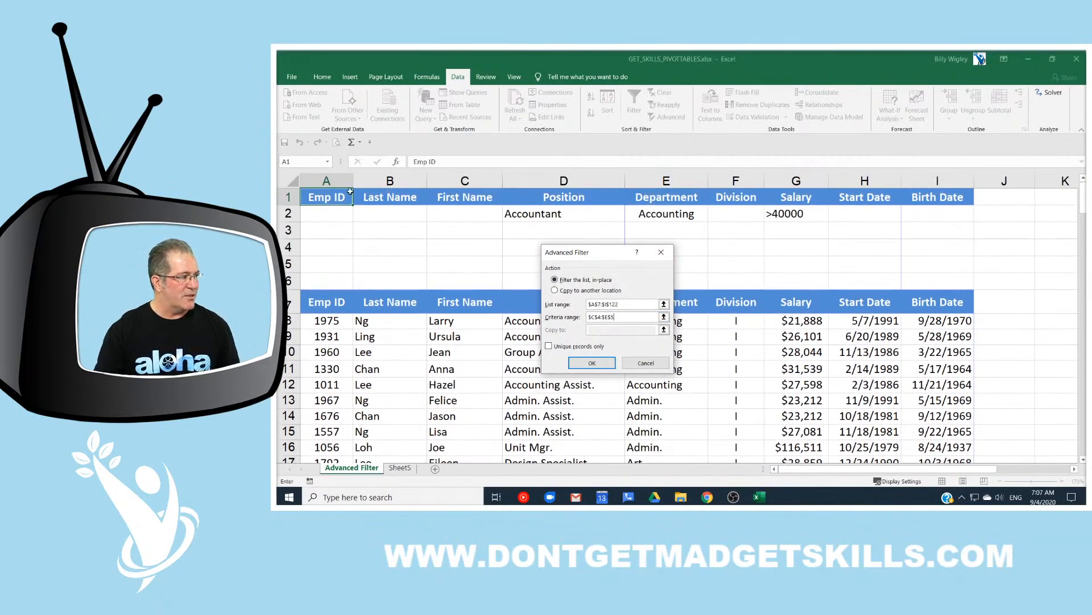
left_click_drag(331, 197, 945, 213)
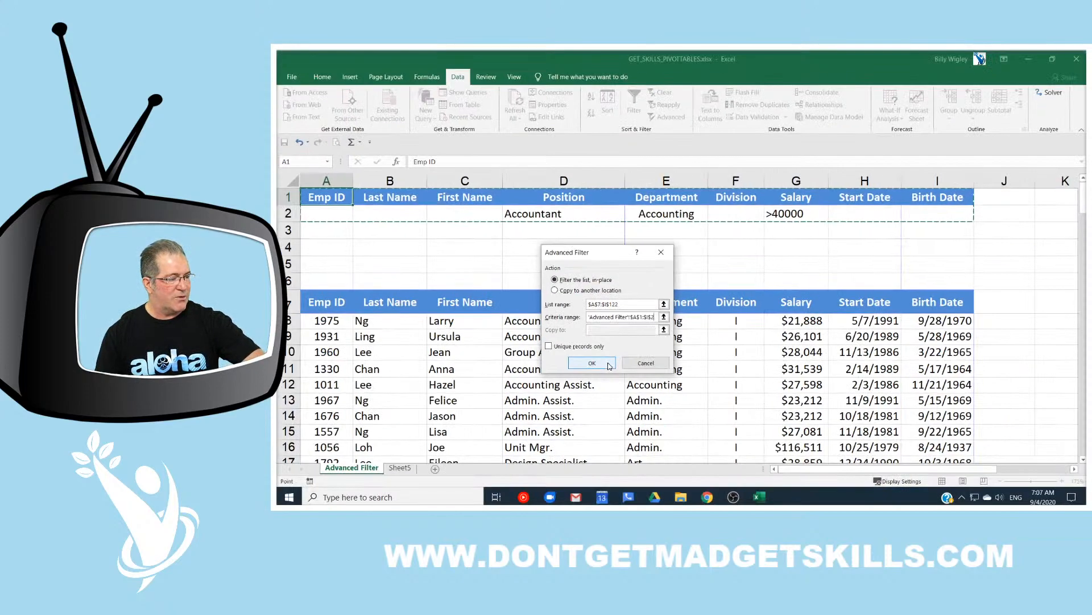
left_click(638, 423)
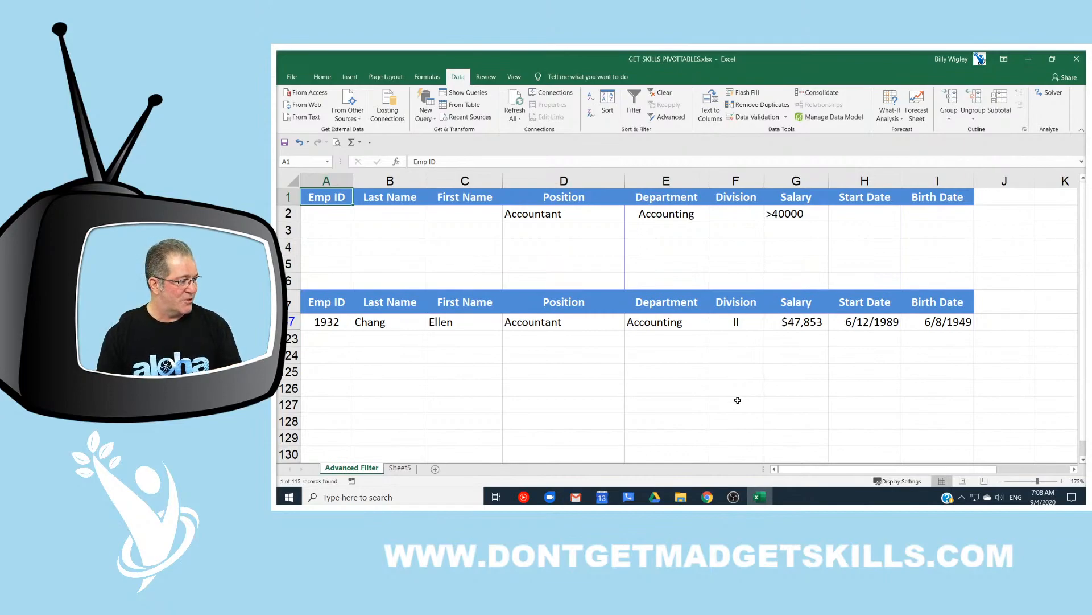
Clear the filter and look through the full employee table for accountants and their salaries
left_click(662, 94)
scroll(774, 341, "down", 1)
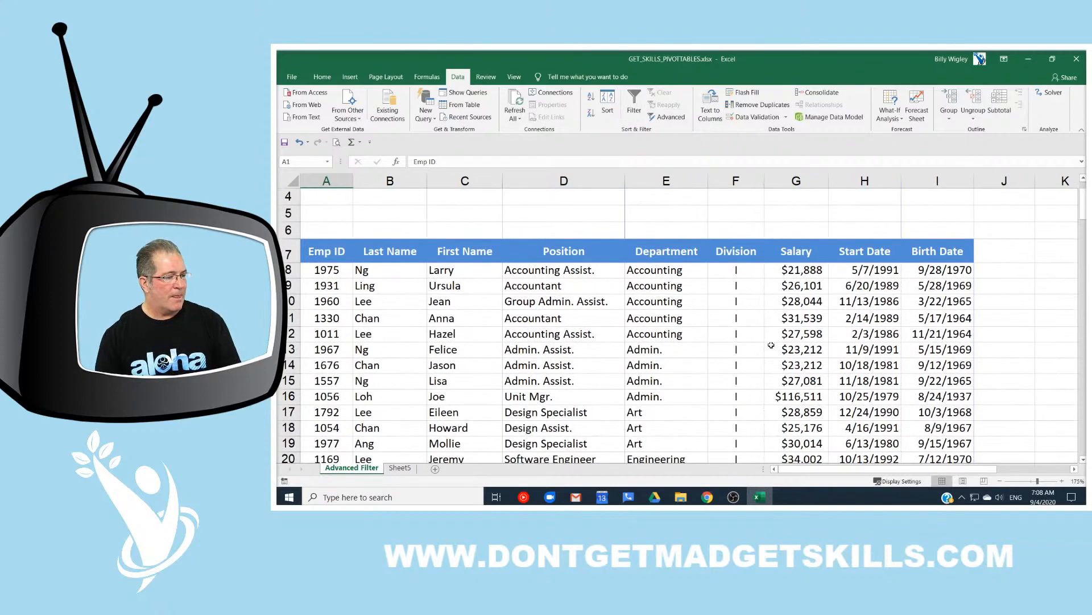
scroll(771, 344, "down", 1)
scroll(771, 345, "down", 7)
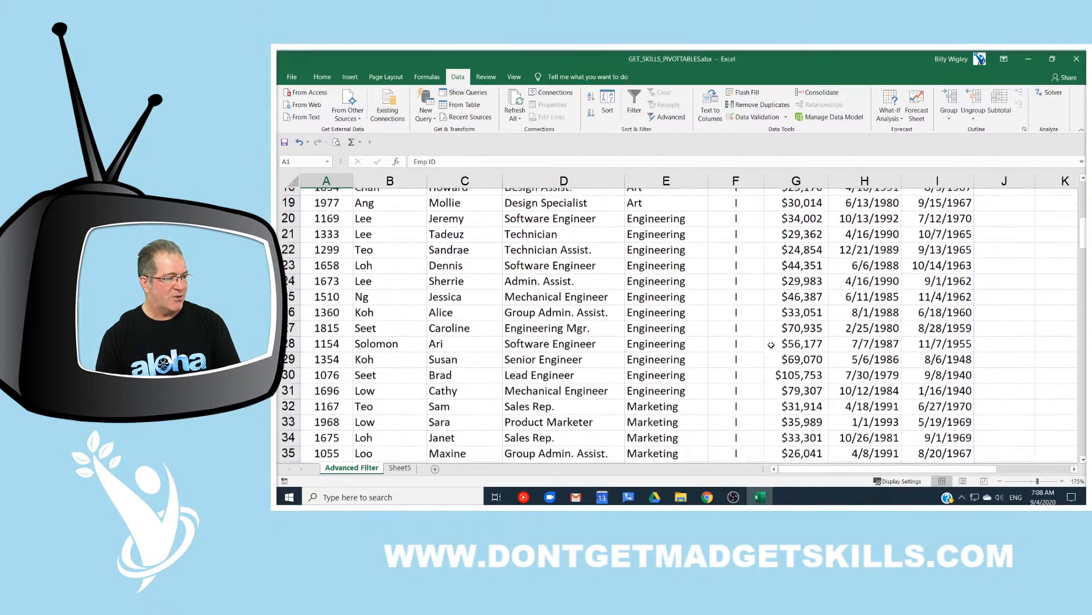
scroll(771, 345, "up", 5)
scroll(771, 345, "down", 7)
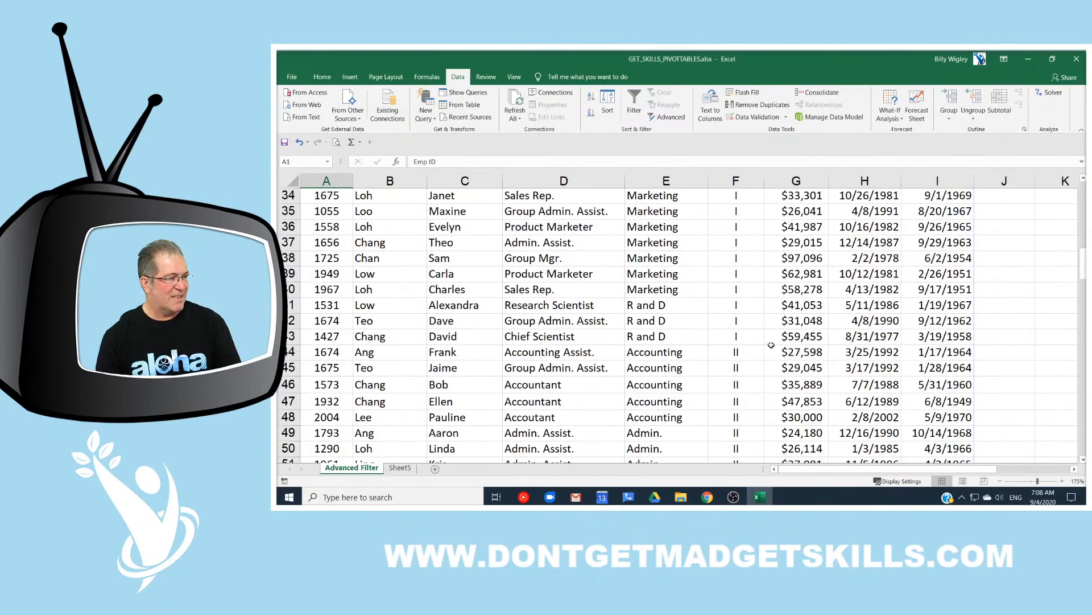
scroll(771, 345, "down", 2)
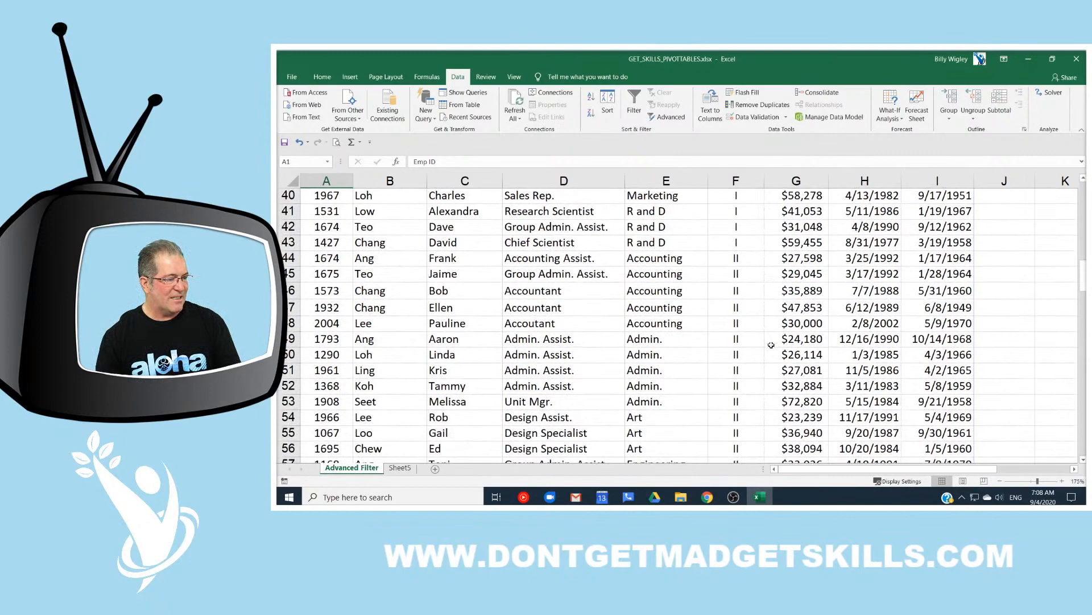
scroll(771, 345, "up", 2)
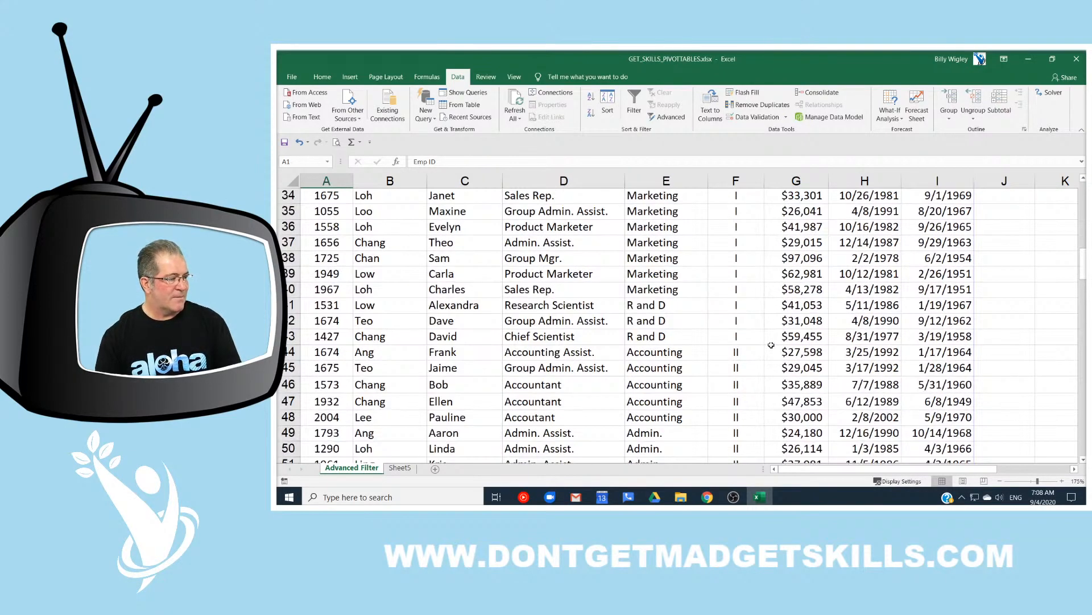
scroll(745, 372, "up", 11)
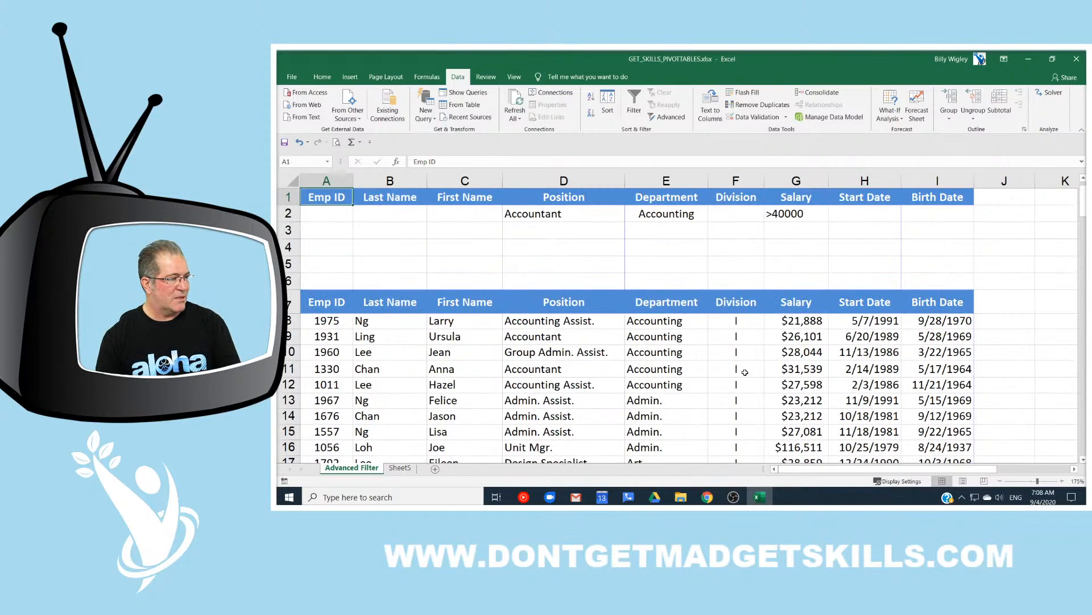
scroll(744, 371, "down", 6)
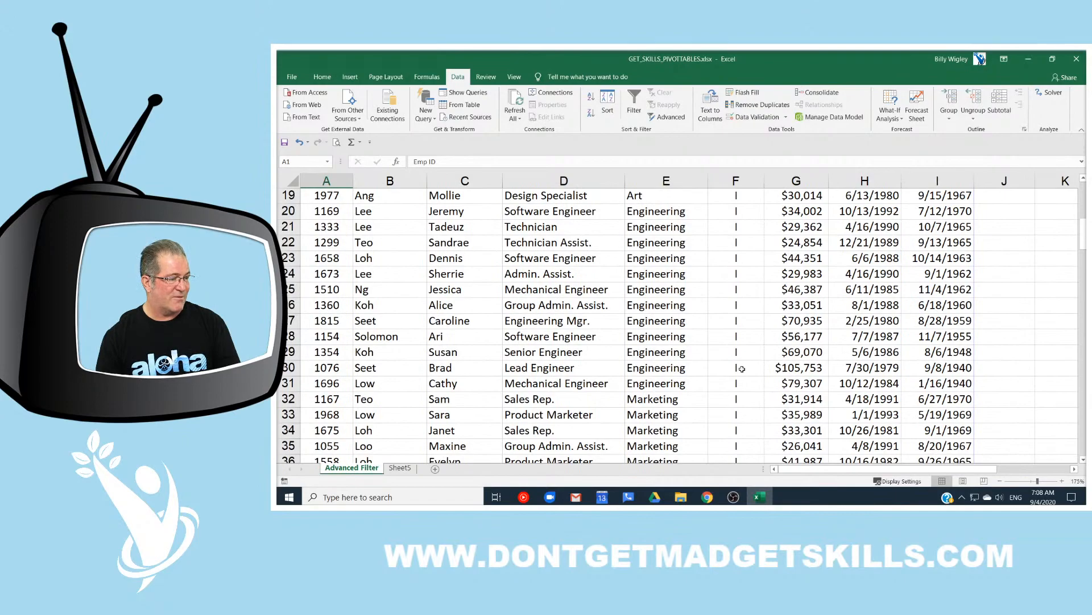
scroll(741, 369, "up", 1)
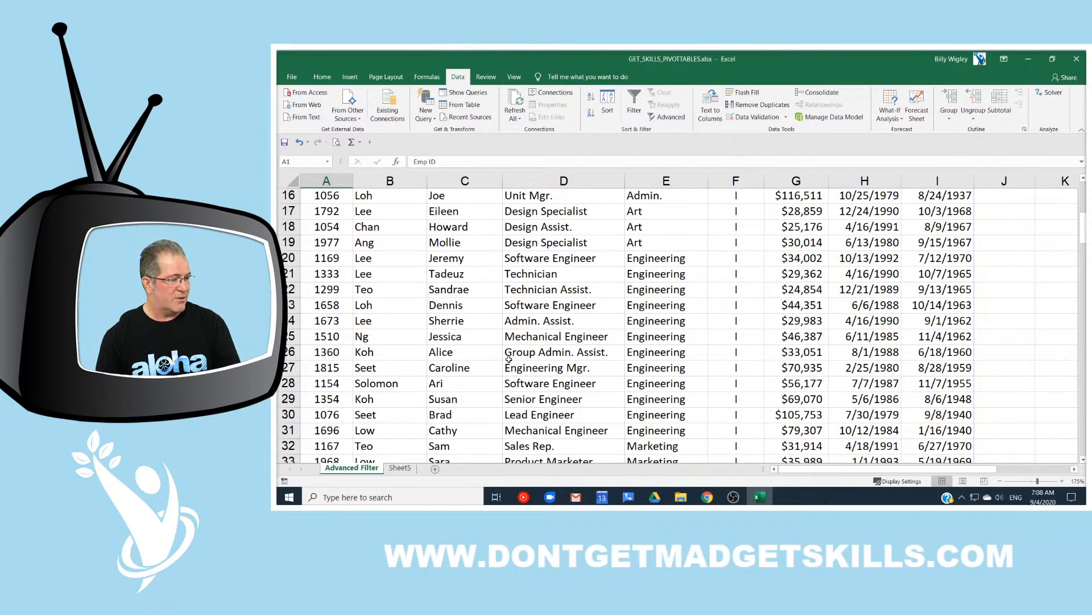
scroll(506, 360, "down", 1)
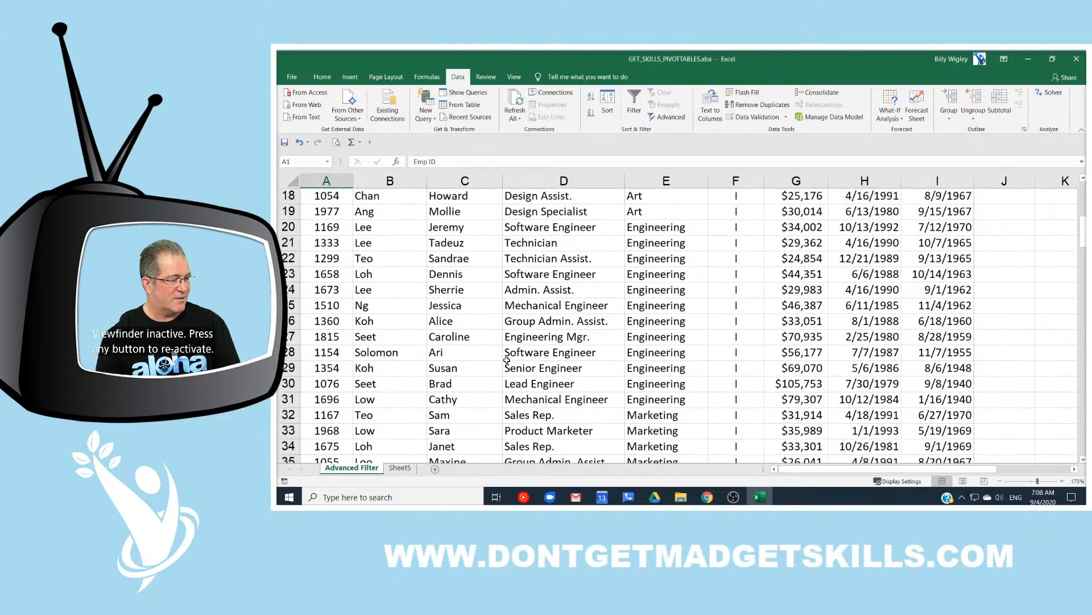
scroll(507, 360, "up", 6)
Filter the employee table A7:I122 in place again, clearing the criteria range and reselecting A1:I2
left_click(330, 307)
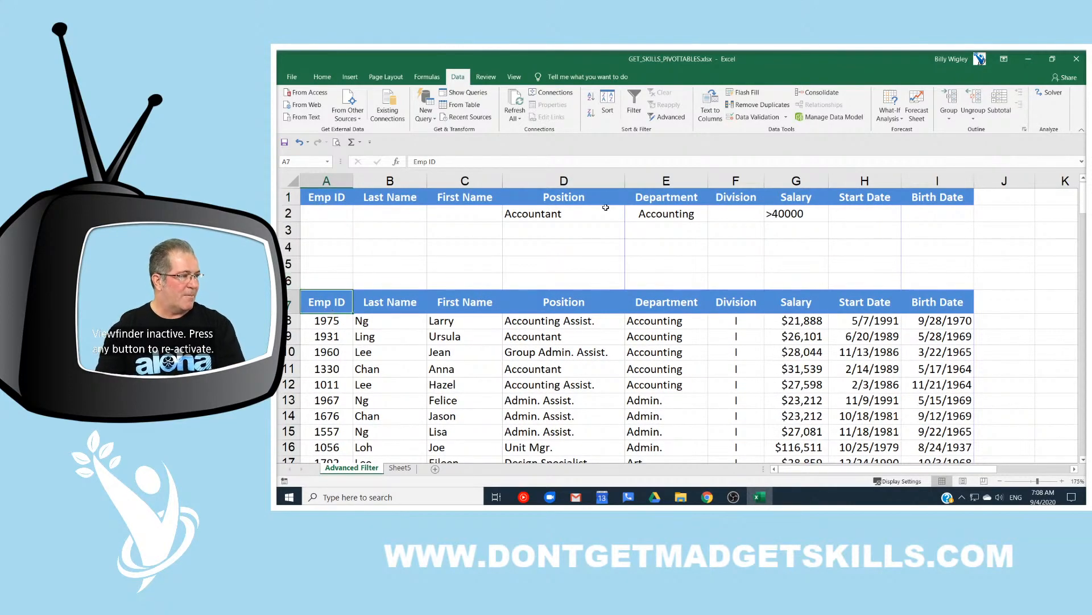
left_click(667, 116)
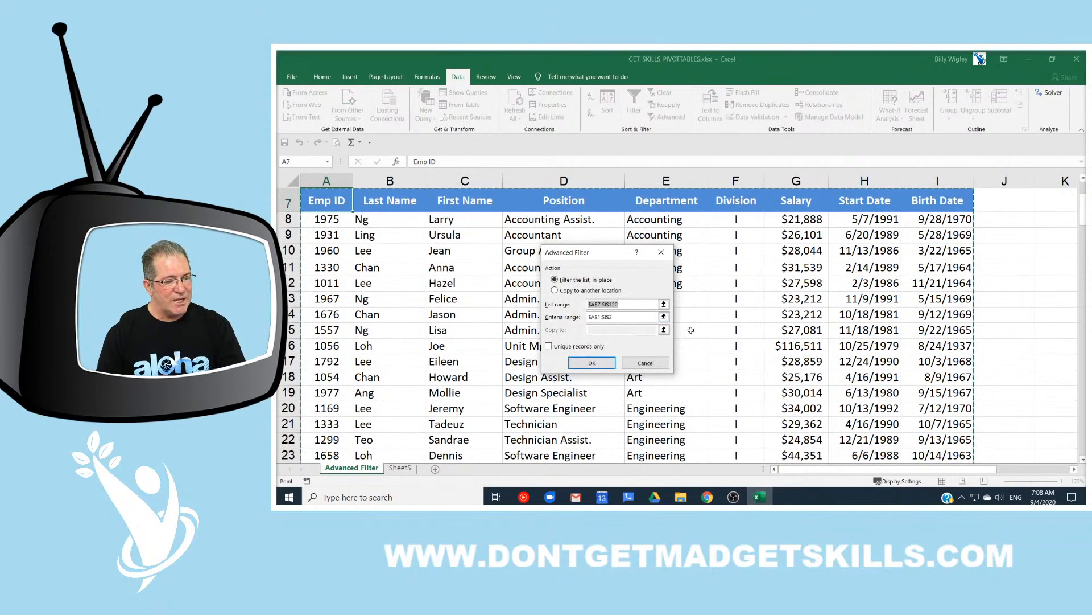
left_click(624, 317)
left_click_drag(625, 317, 575, 314)
key("Delete")
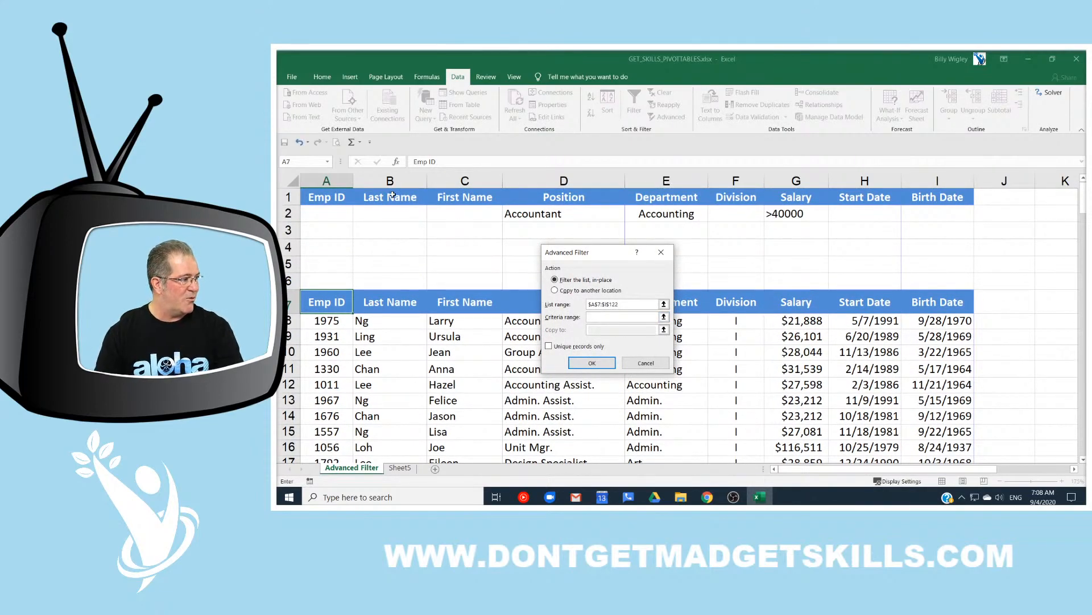
left_click_drag(324, 194, 925, 217)
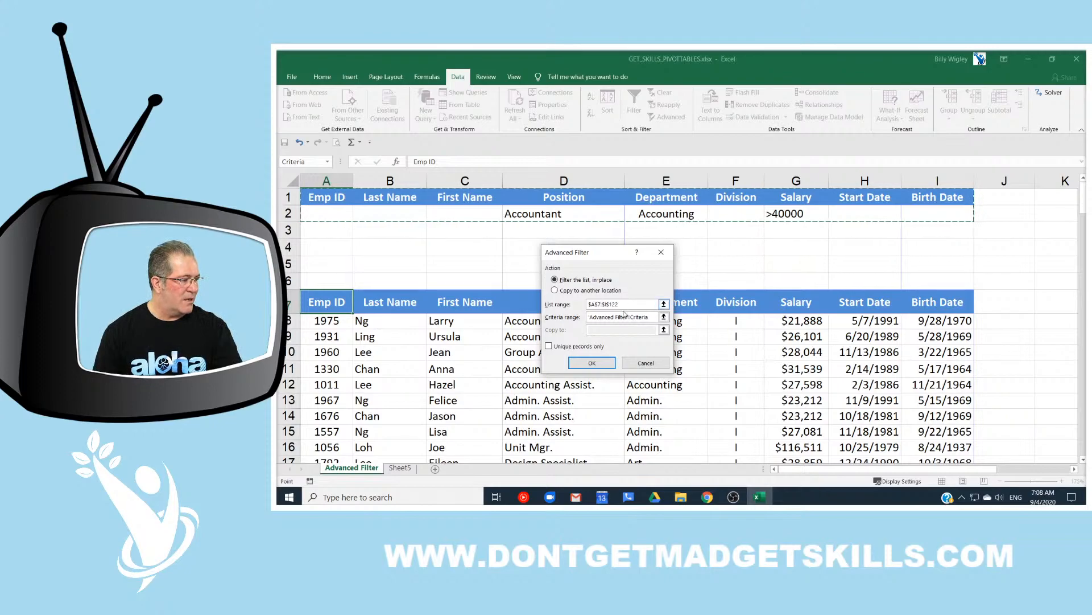
left_click(592, 363)
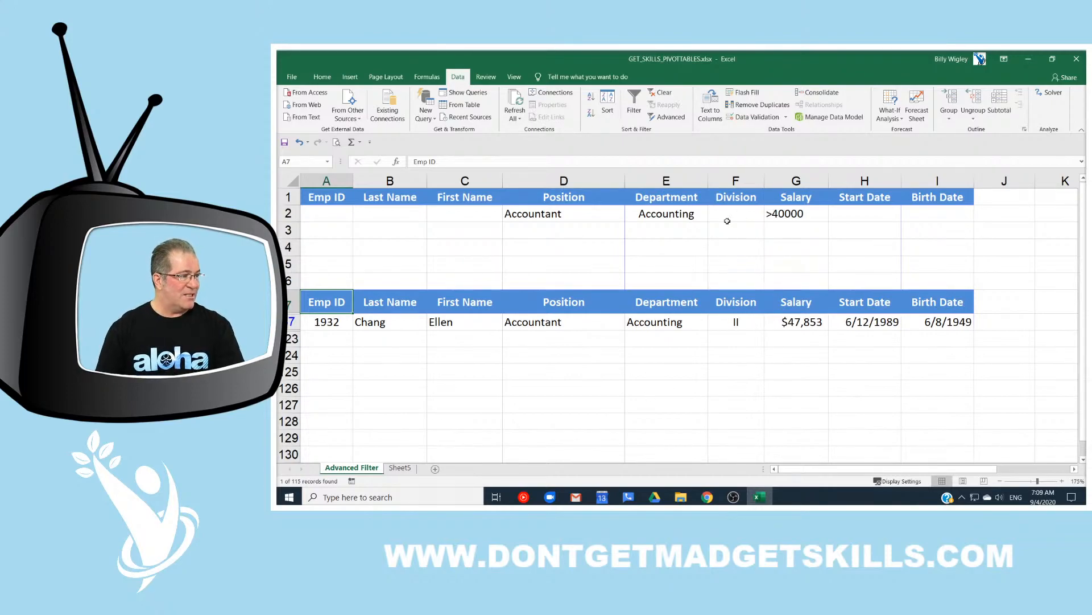
Clear the filter and set the Salary criterion in cell G2 to >20000
left_click(660, 92)
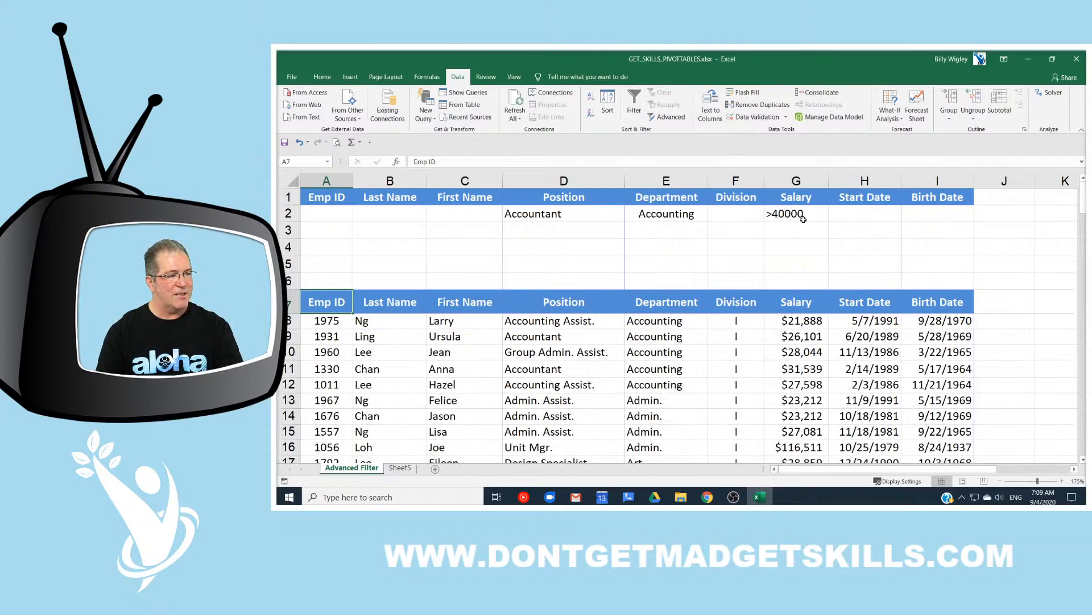
double_click(784, 212)
left_click_drag(772, 214, 812, 212)
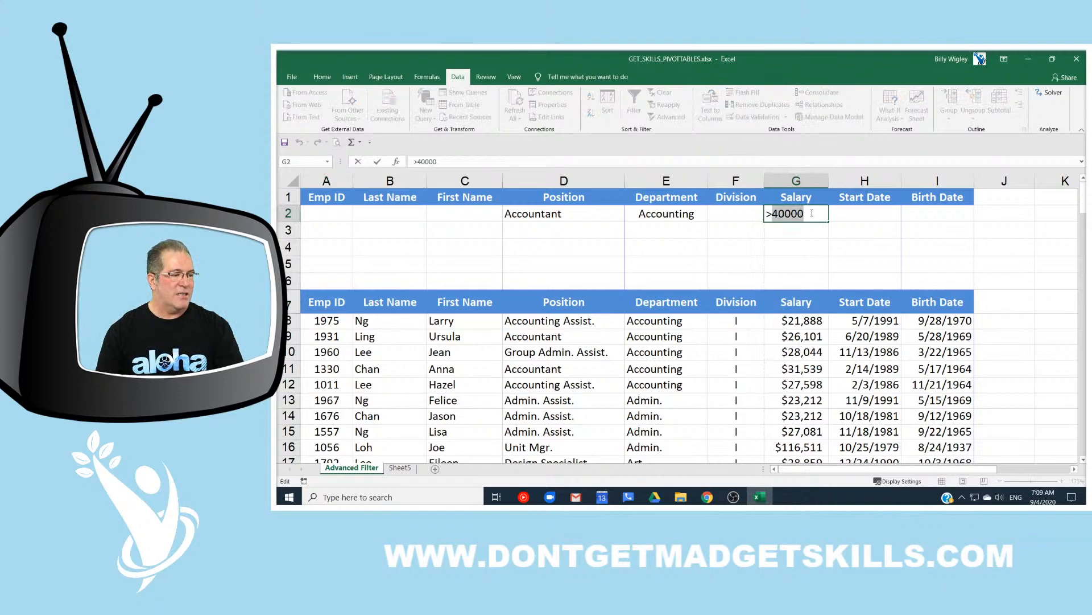
left_click(809, 214)
type("20000")
key("Return")
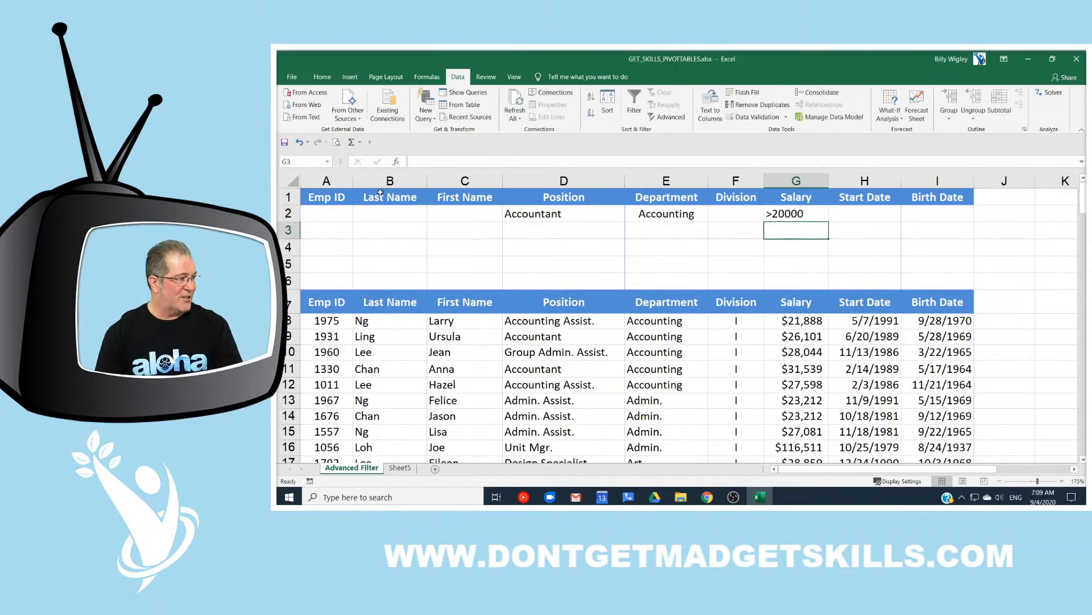
Apply an in-place Advanced Filter to list range A7:I122 with the criteria in A1:I2, including the Salary condition
left_click(321, 197)
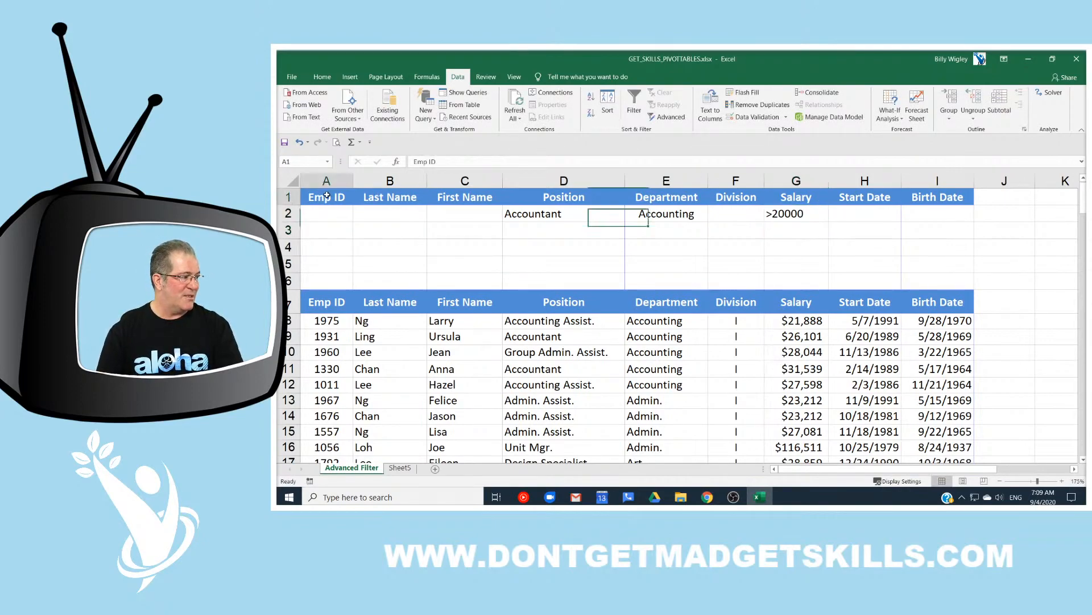
left_click(663, 117)
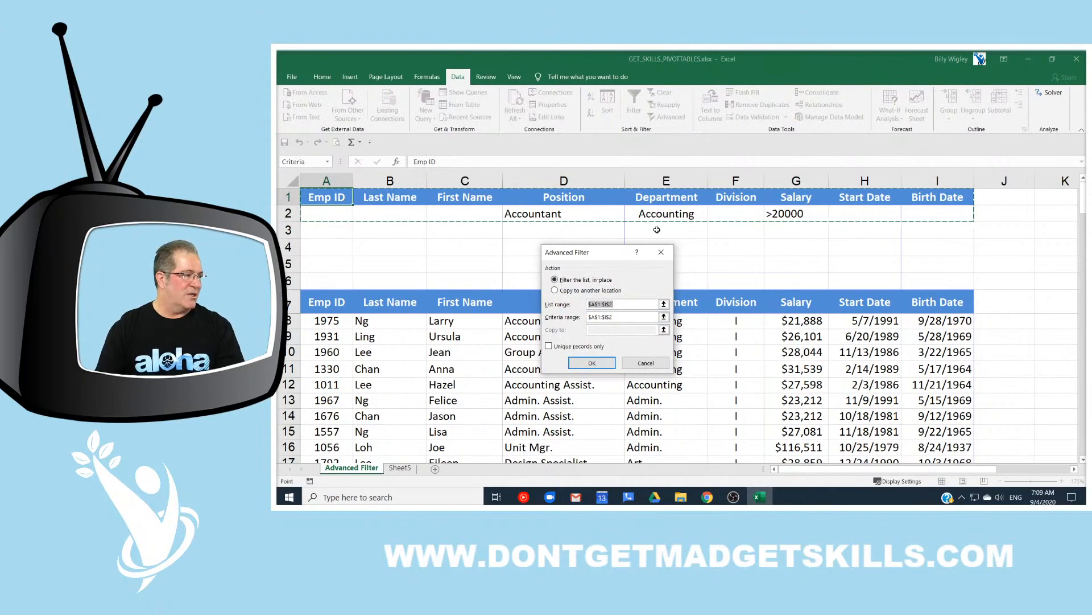
left_click(336, 303)
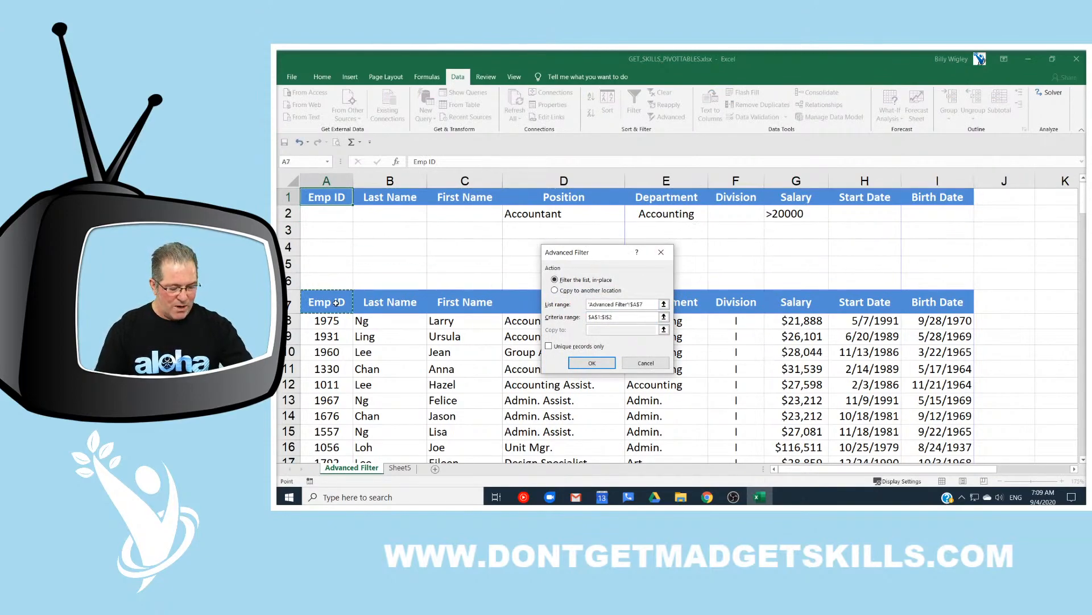
key("ctrl+shift+Right")
key("ctrl+shift+Down")
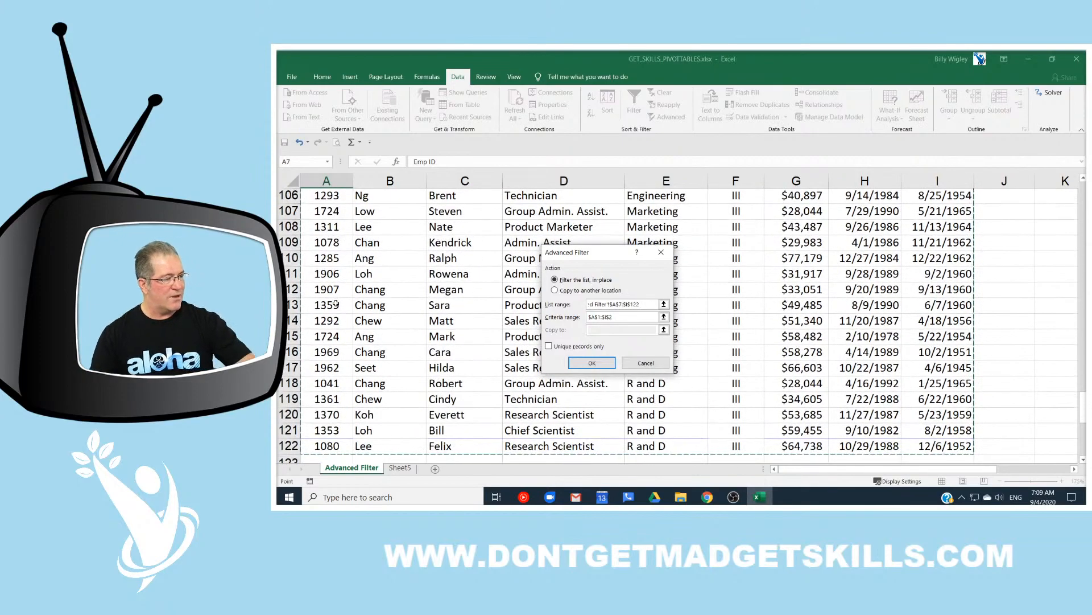
left_click(648, 317)
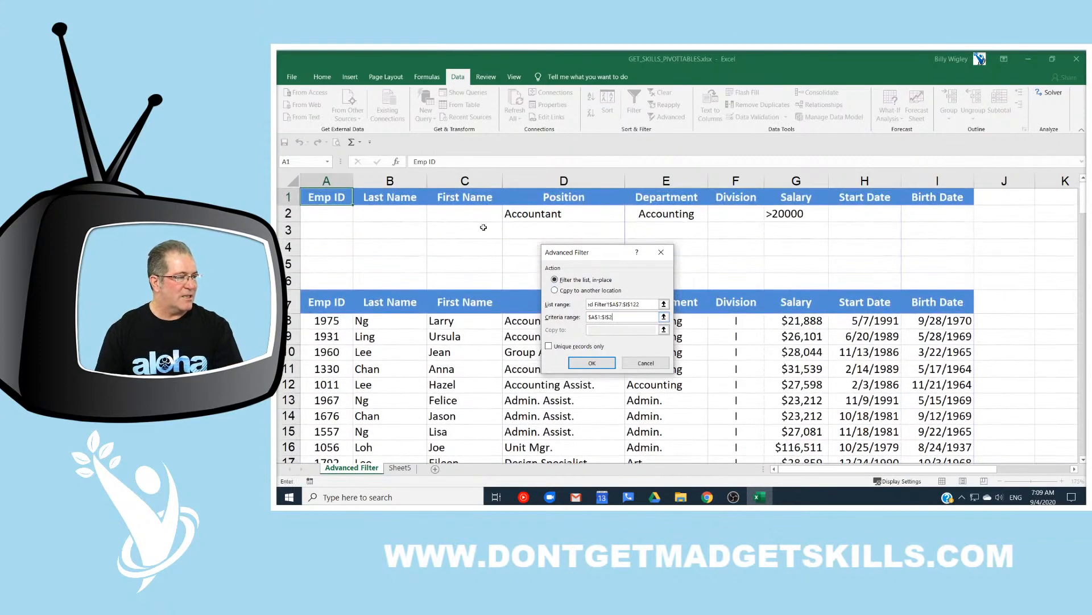
left_click_drag(337, 197, 941, 216)
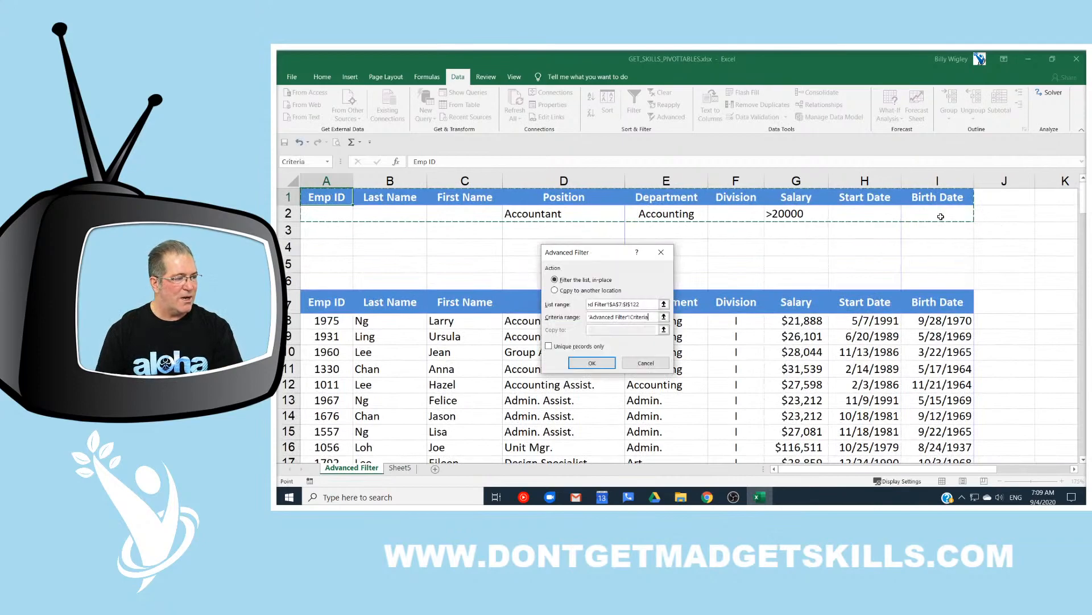
left_click_drag(330, 199, 950, 219)
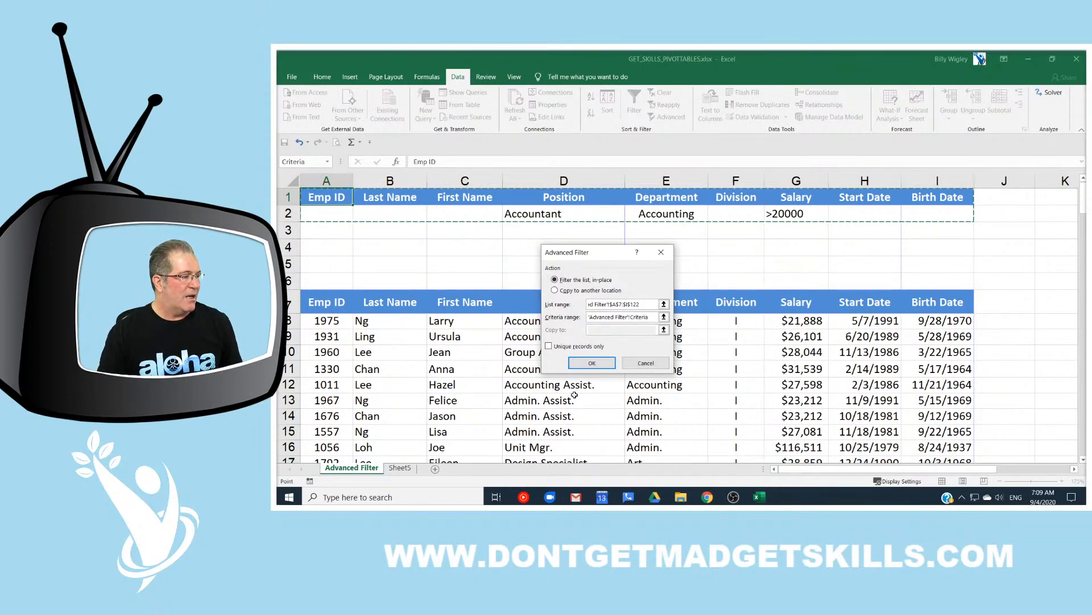
left_click(590, 364)
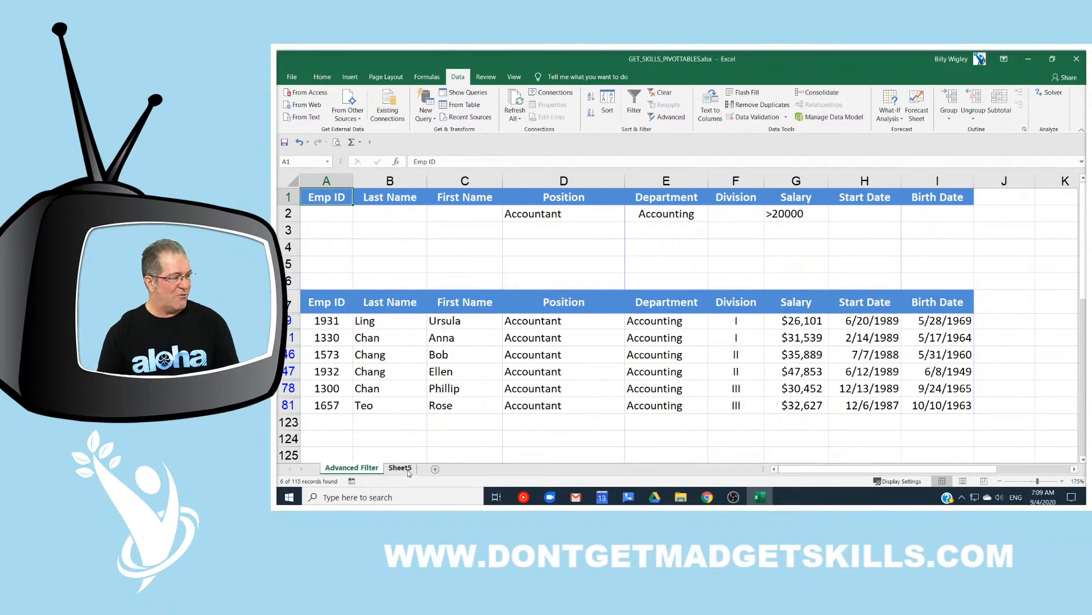
Clear the filter on the employee table and delete the Emp ID column from the criteria block on Sheet5
left_click(663, 92)
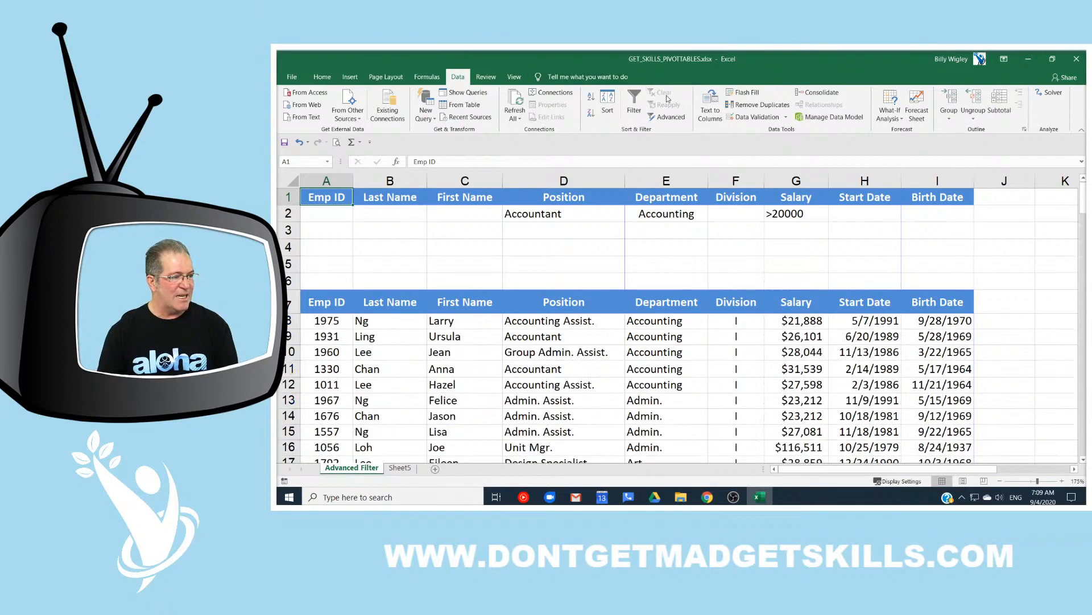
left_click(400, 468)
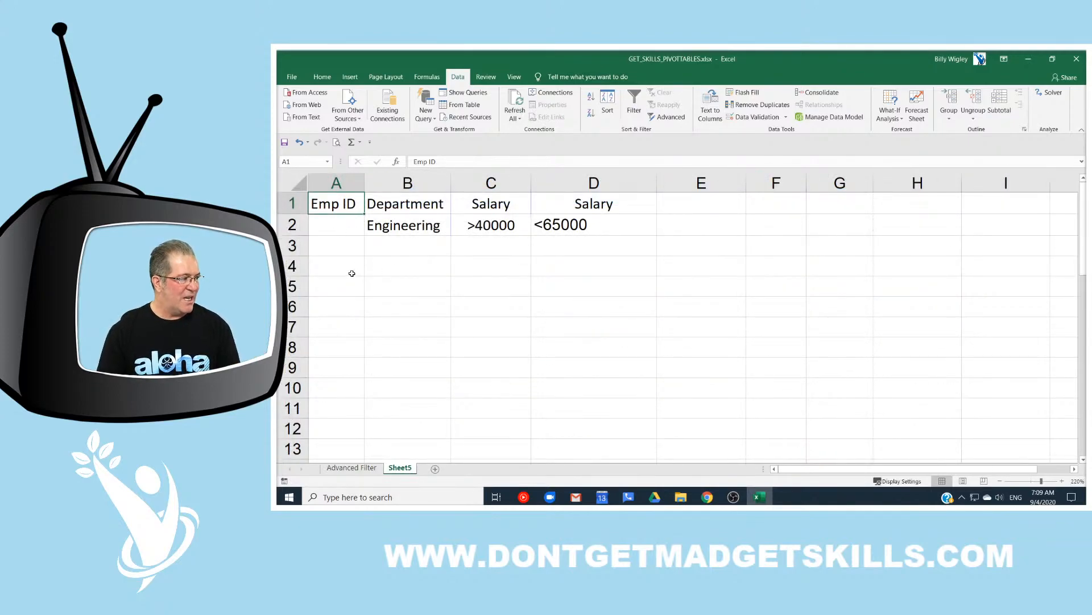
left_click_drag(333, 263, 682, 268)
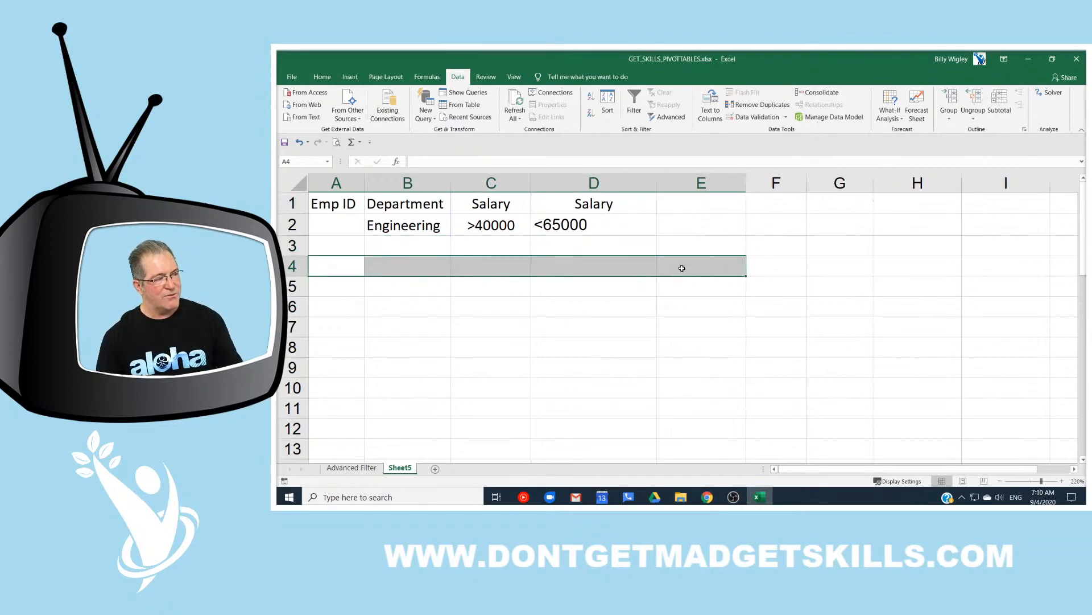
left_click(408, 226)
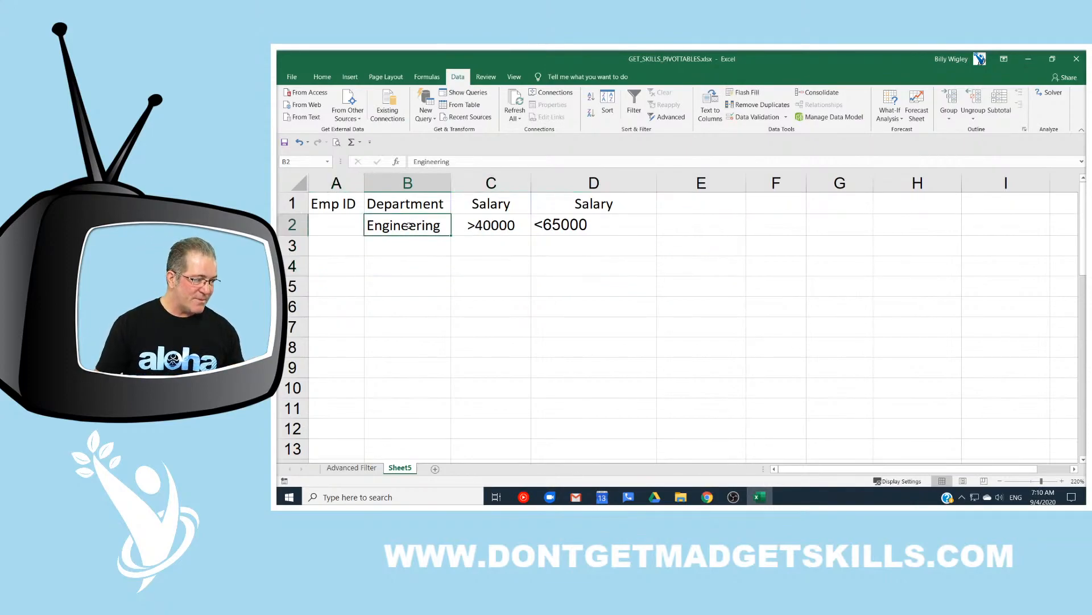
left_click(483, 228)
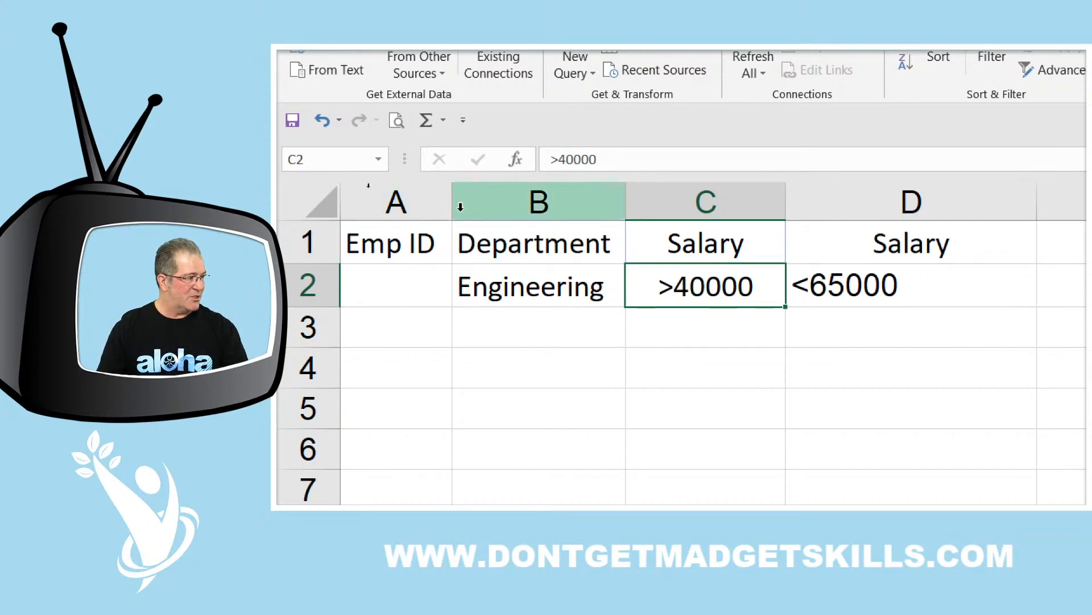
left_click(417, 199)
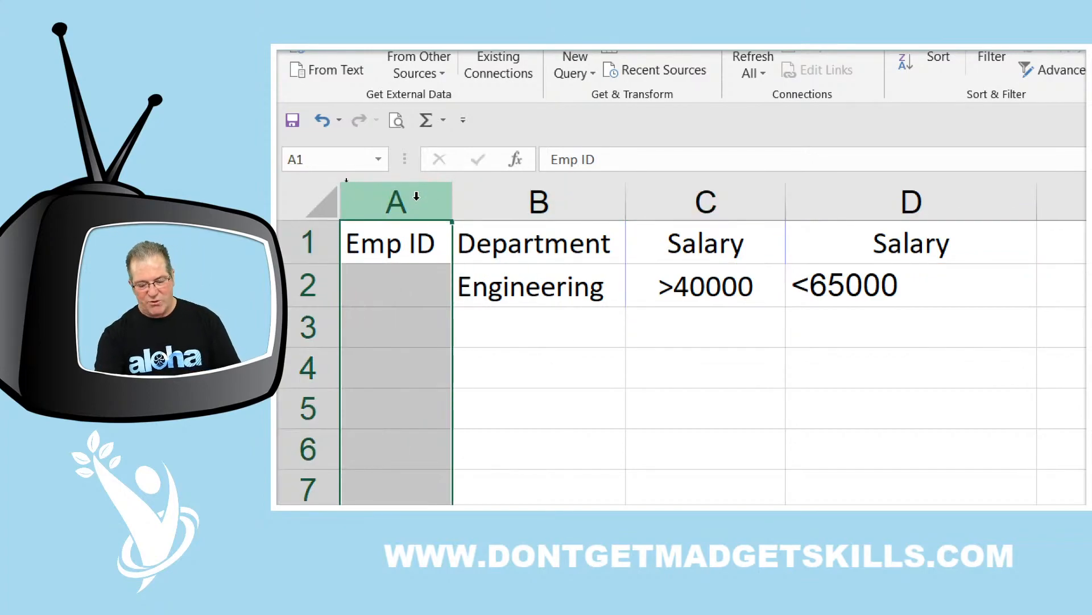
key("ctrl+minus")
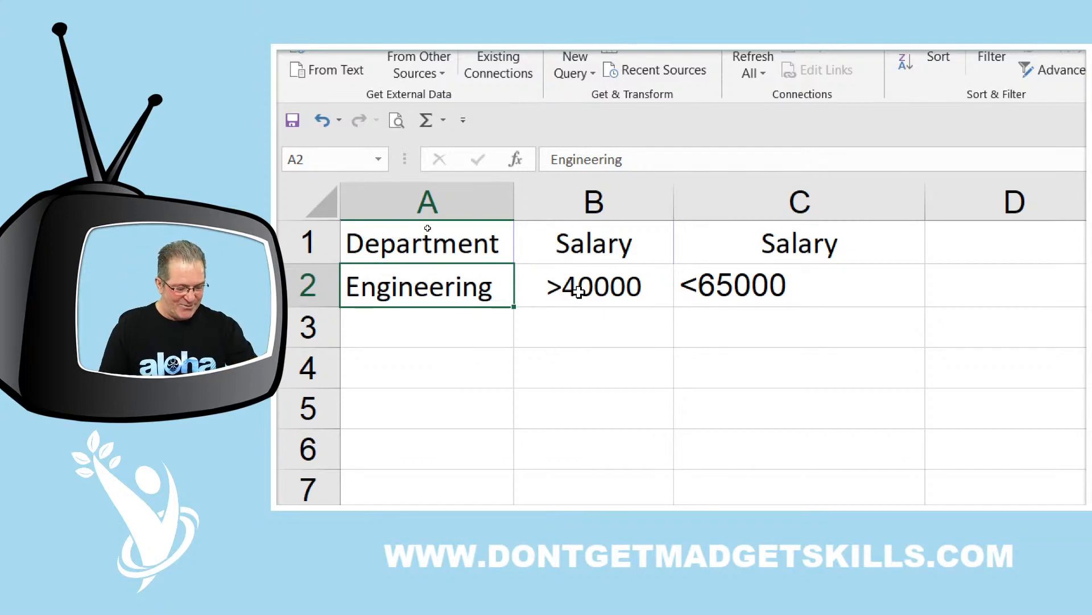
Examine the criteria block A1:C2 on Sheet5 and compare it with the employee table on the Advanced Filter sheet
left_click(438, 361)
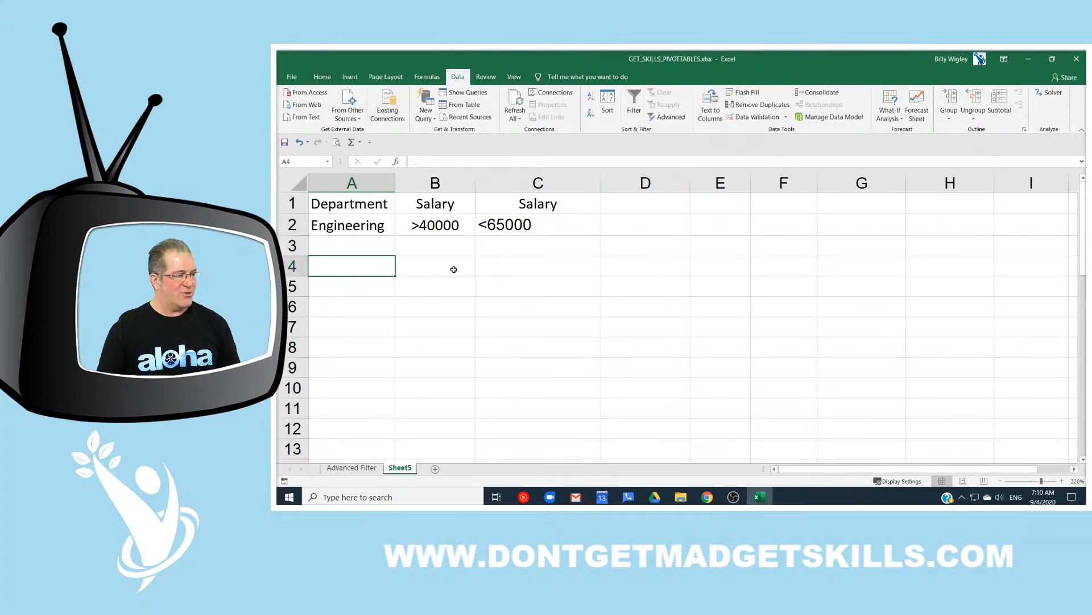
left_click_drag(453, 269, 788, 367)
left_click(385, 273)
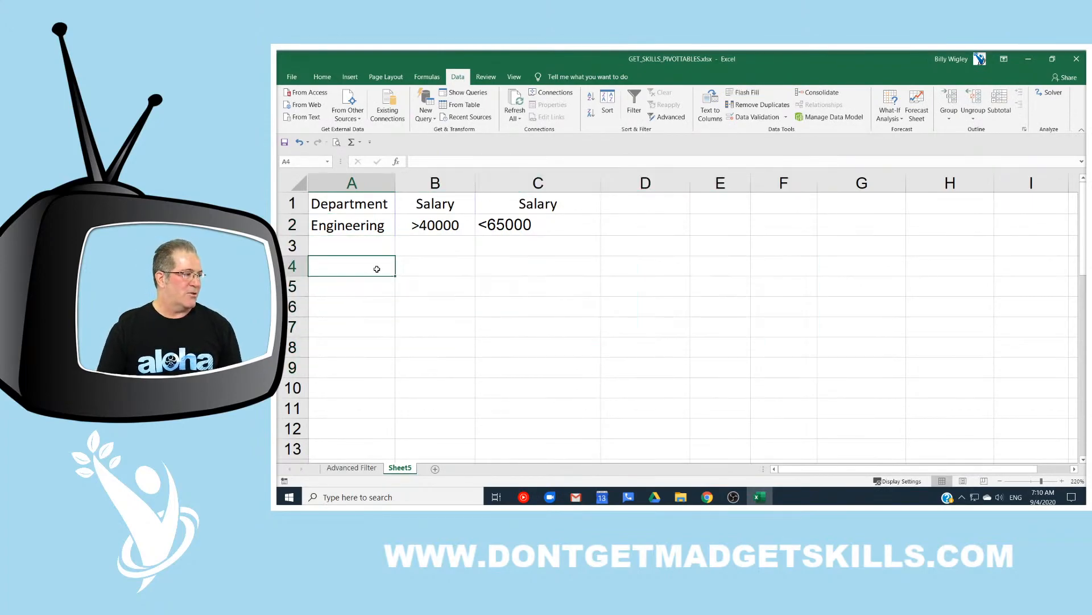
left_click_drag(367, 205, 570, 220)
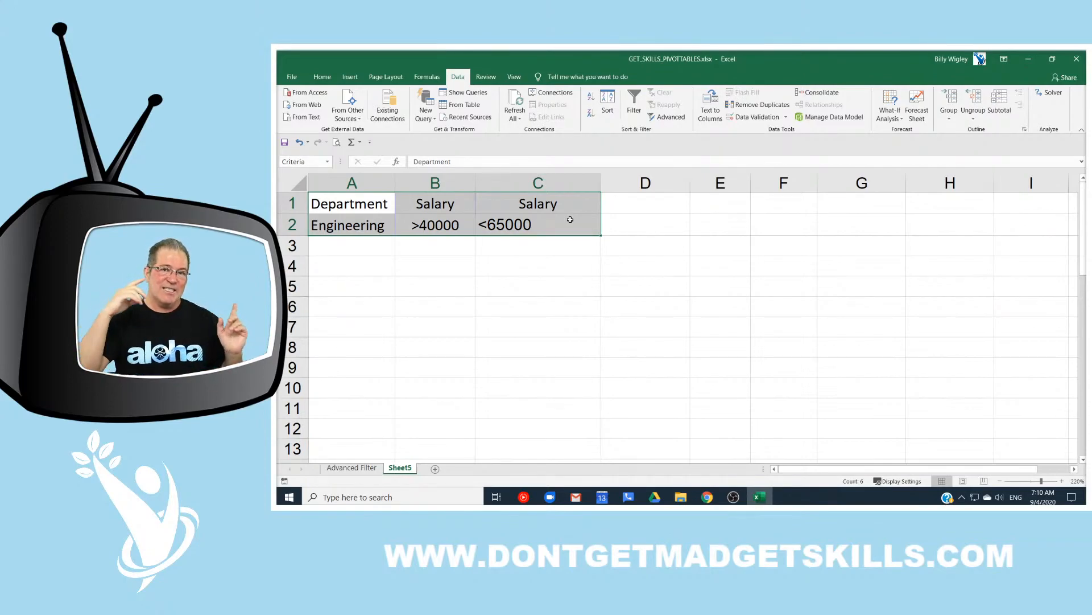
left_click(371, 468)
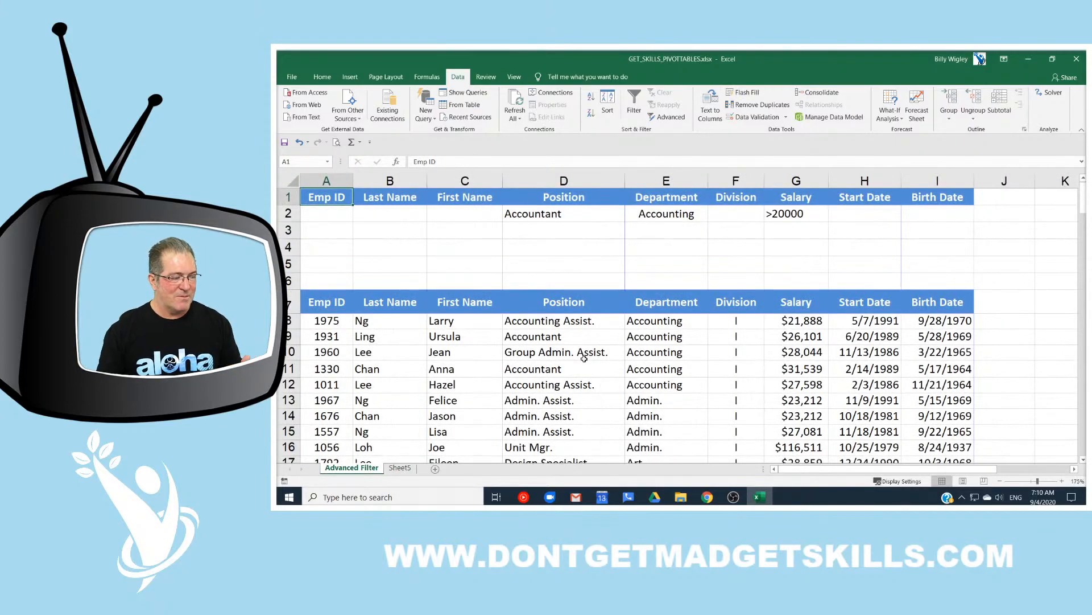
left_click(400, 467)
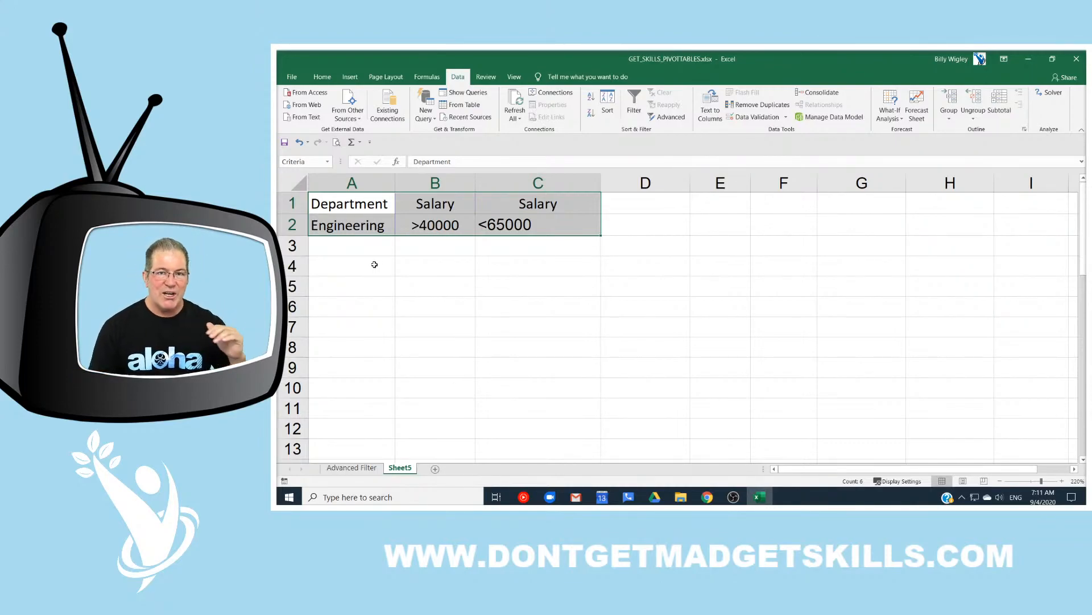
left_click(552, 268)
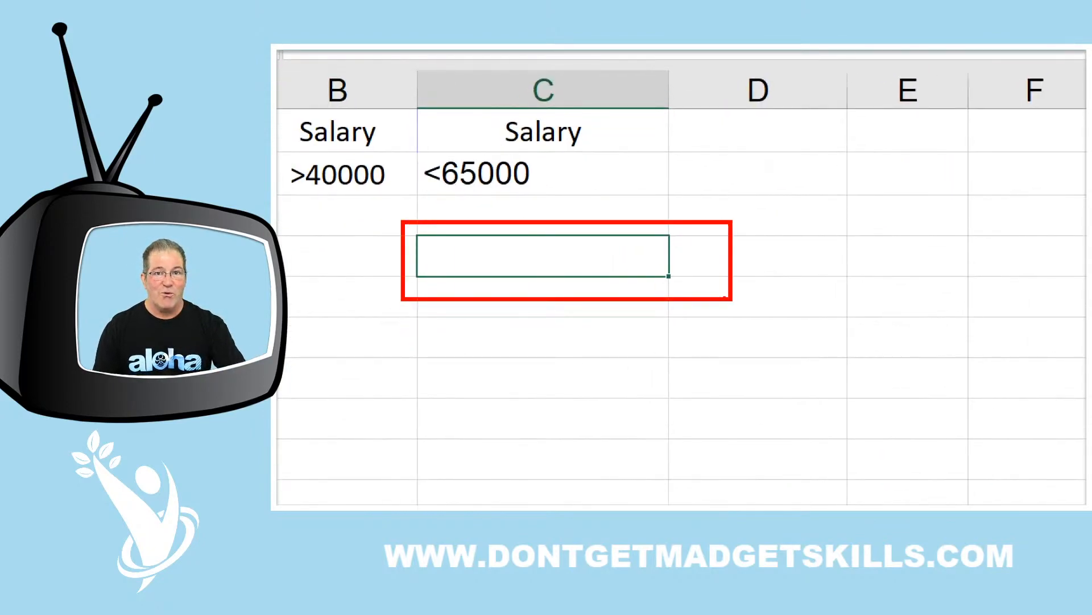
left_click(329, 206)
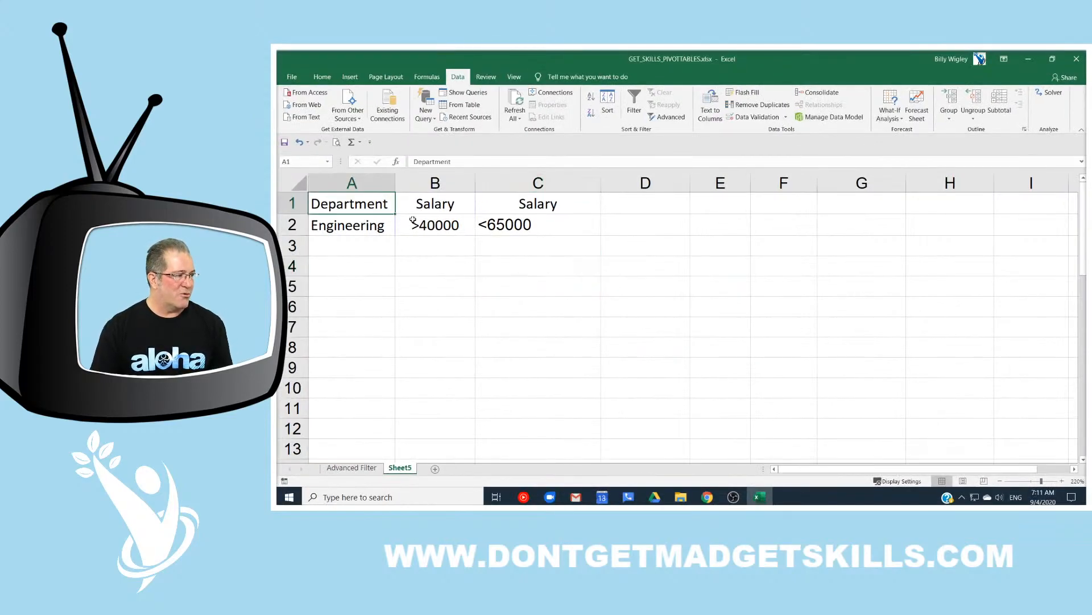
left_click(512, 224, "shift")
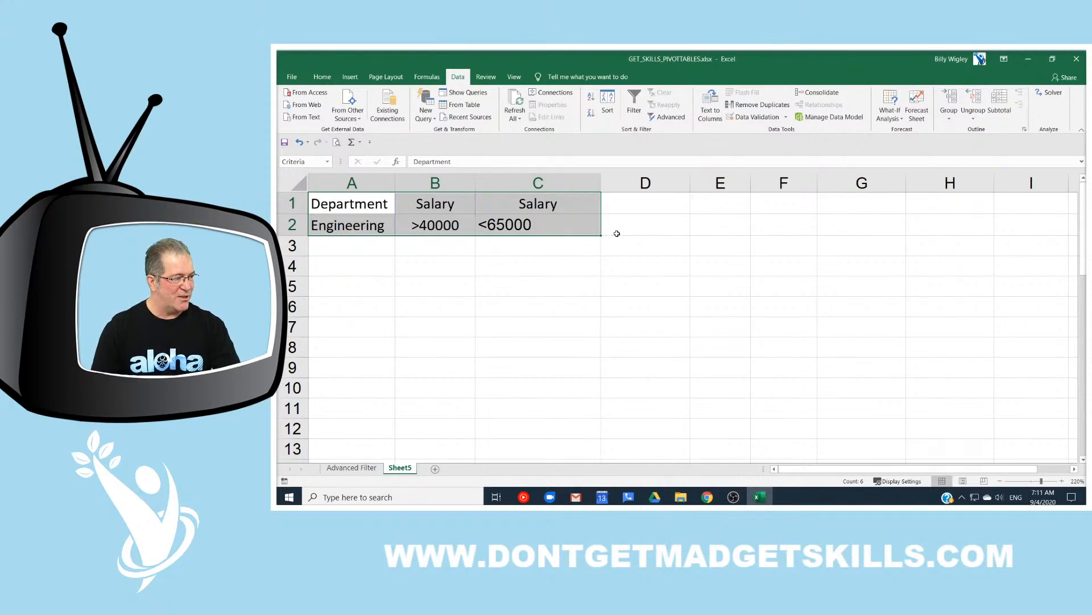
left_click(672, 117)
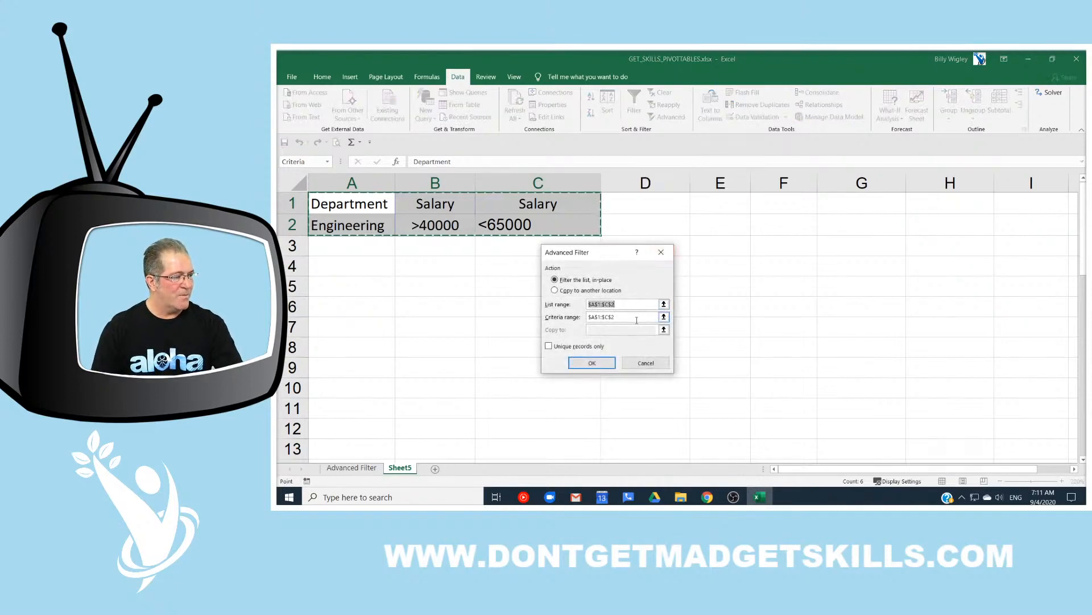
left_click_drag(622, 317, 583, 320)
left_click_drag(333, 198, 536, 226)
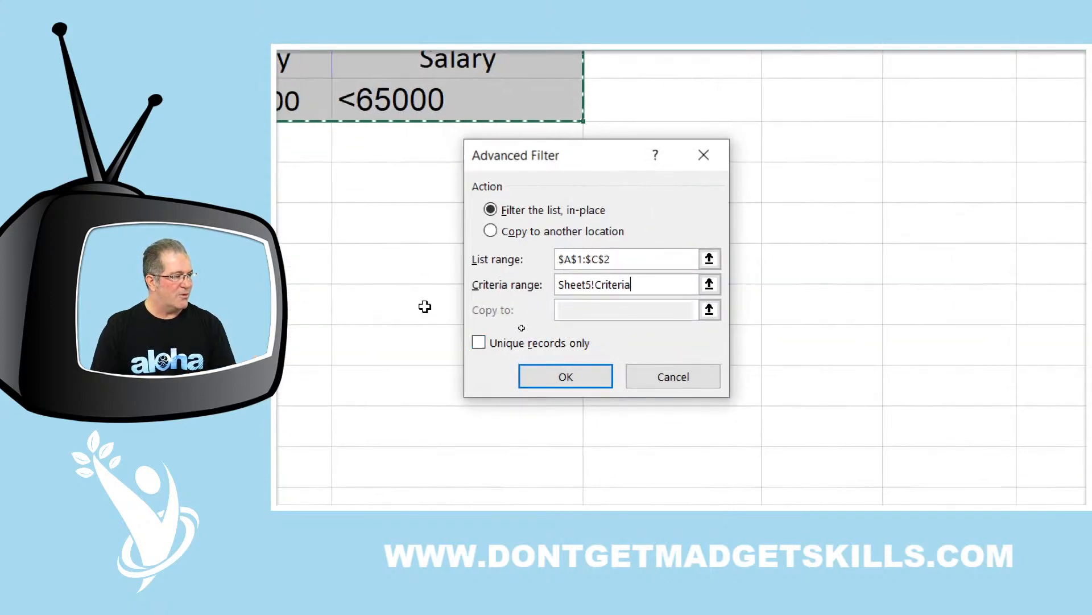
left_click(812, 279)
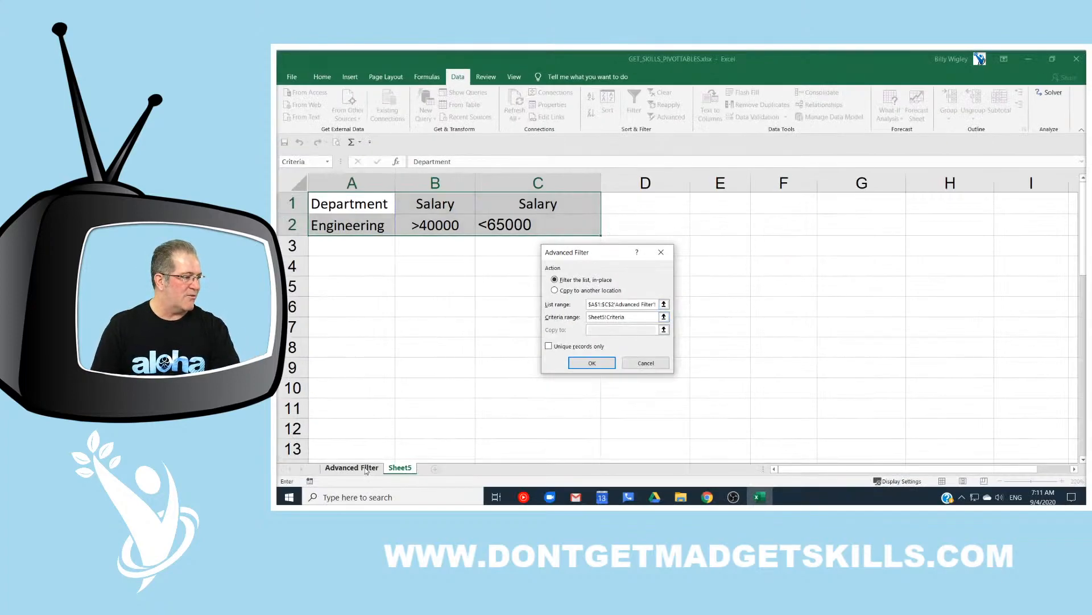
left_click(364, 467)
left_click(325, 303)
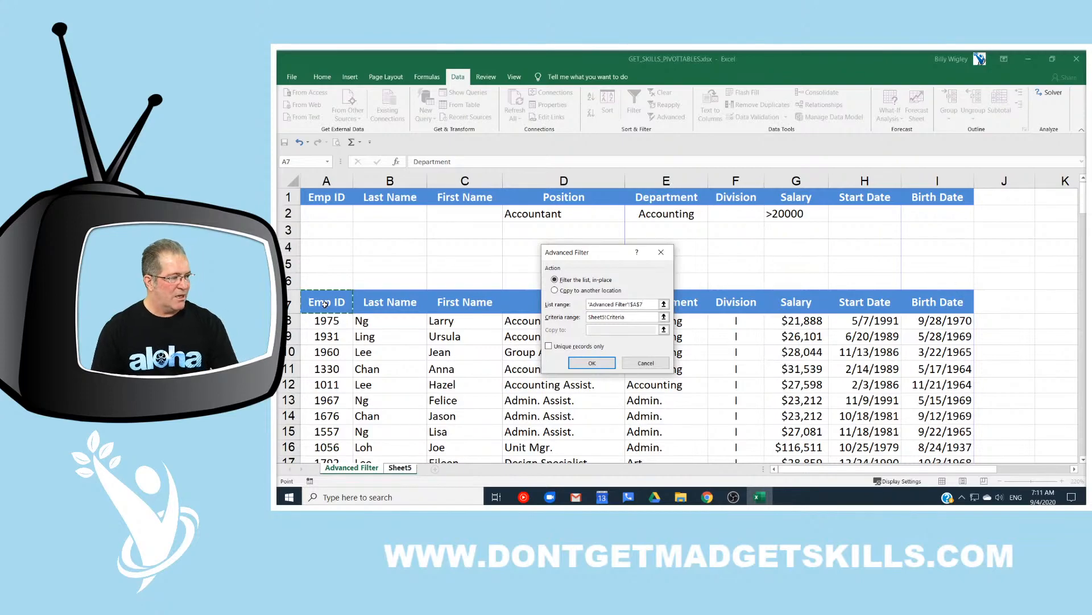
scroll(325, 304, "down", 2)
scroll(325, 305, "down", 1)
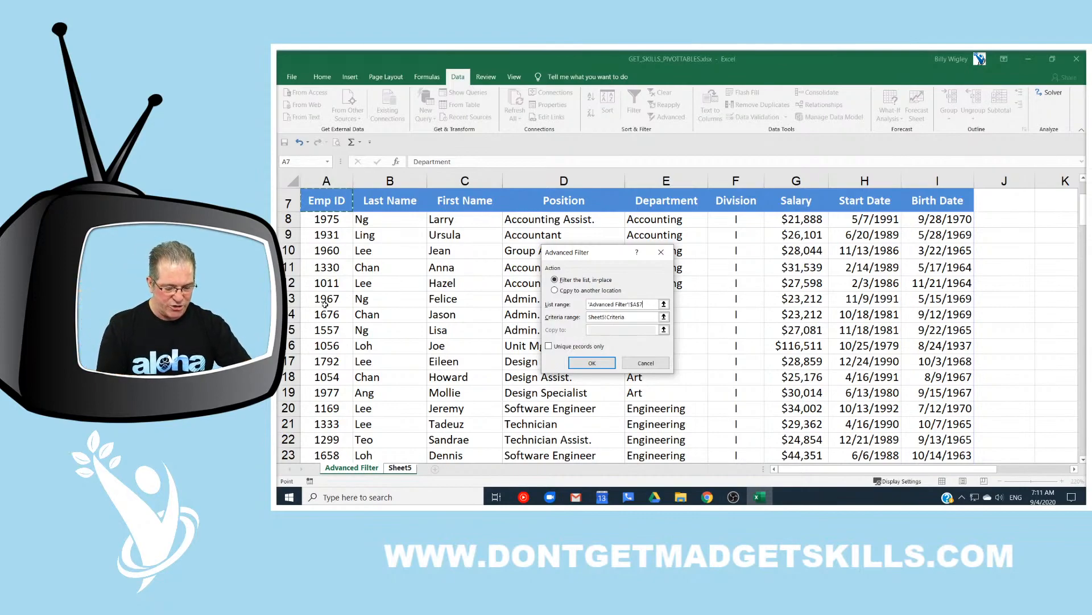
key("ctrl+shift+Right")
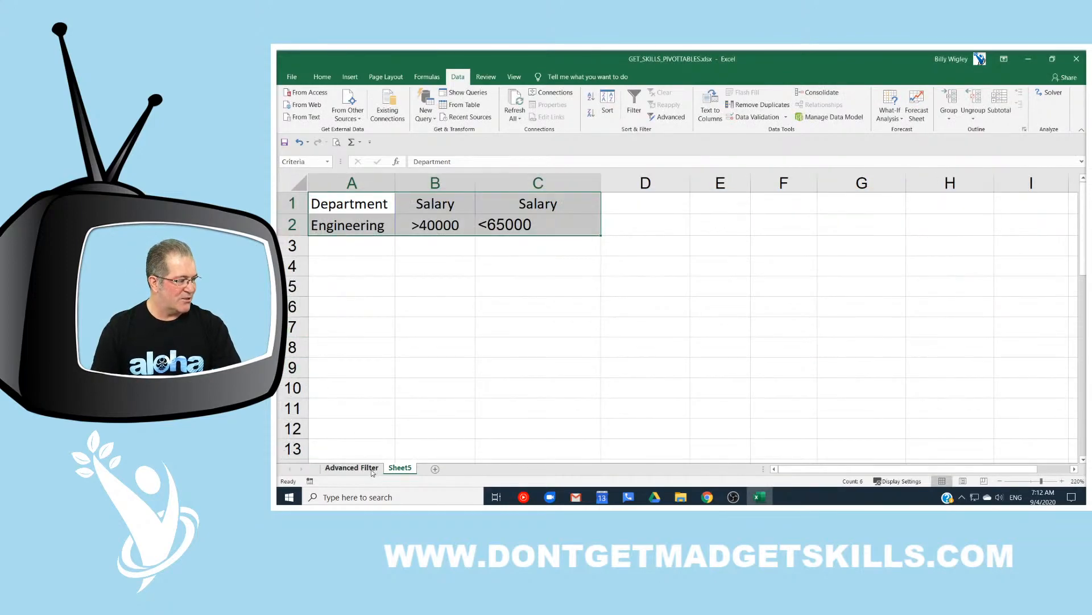
Enter the shortcut note Ctrl+Shift+ in cell D5 of the Advanced Filter sheet
left_click(372, 470)
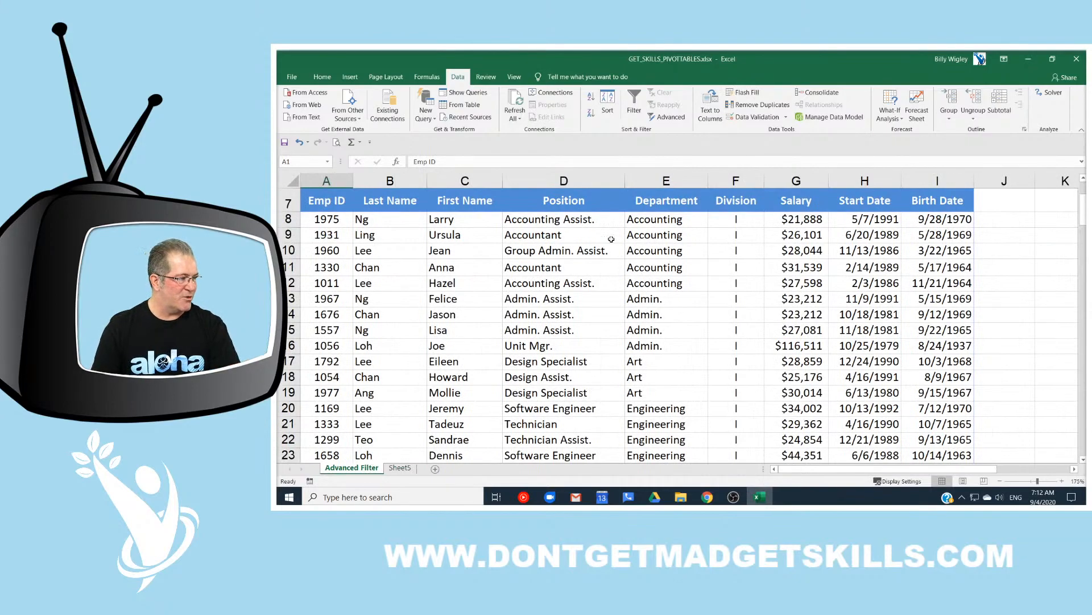
scroll(571, 266, "up", 2)
left_click(546, 266)
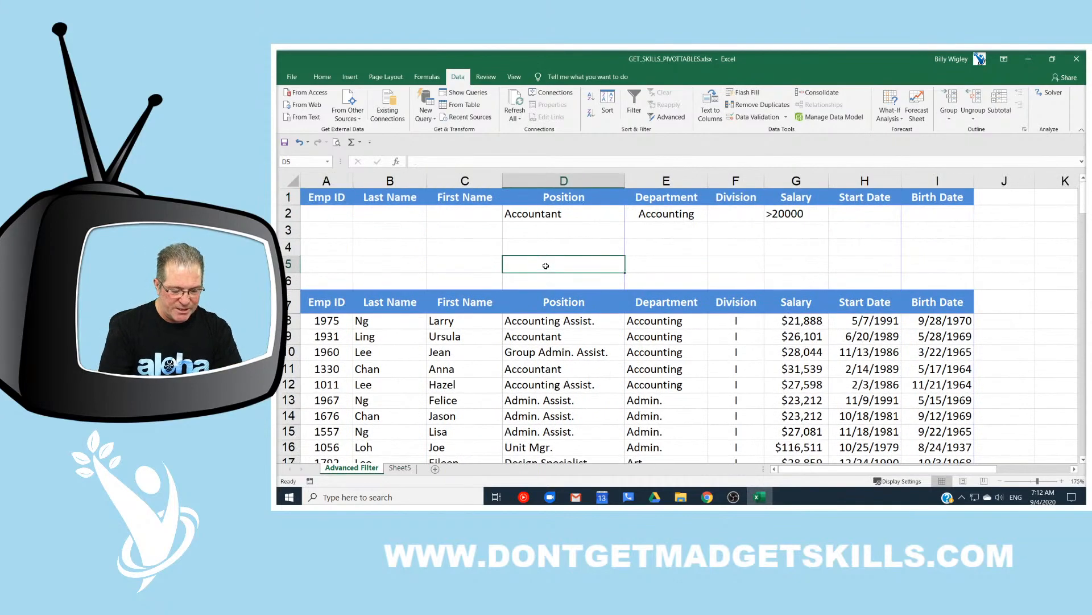
type("Ctrl+")
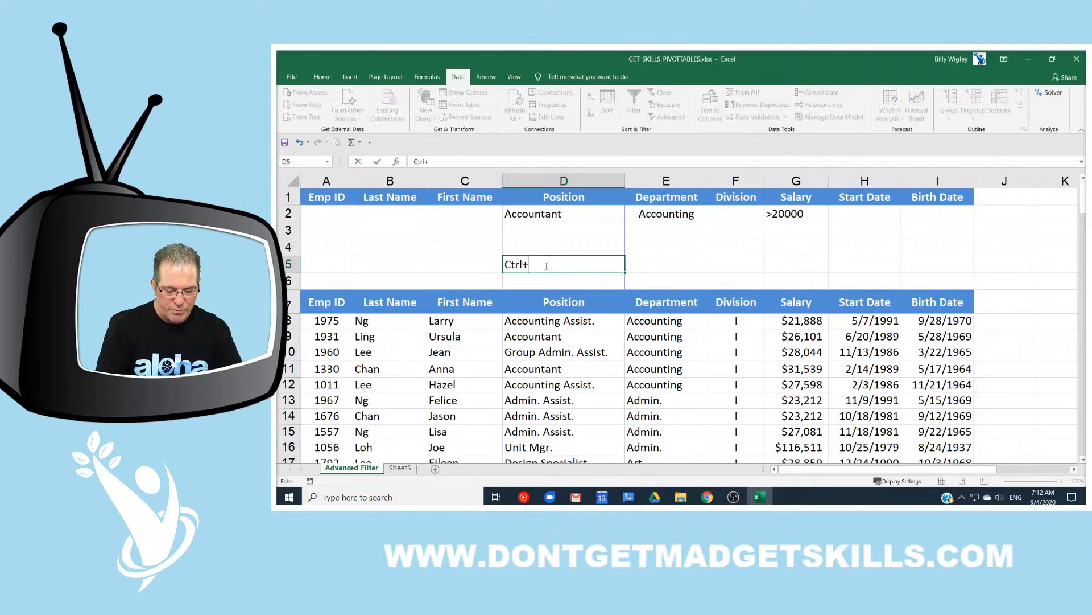
type("Shift")
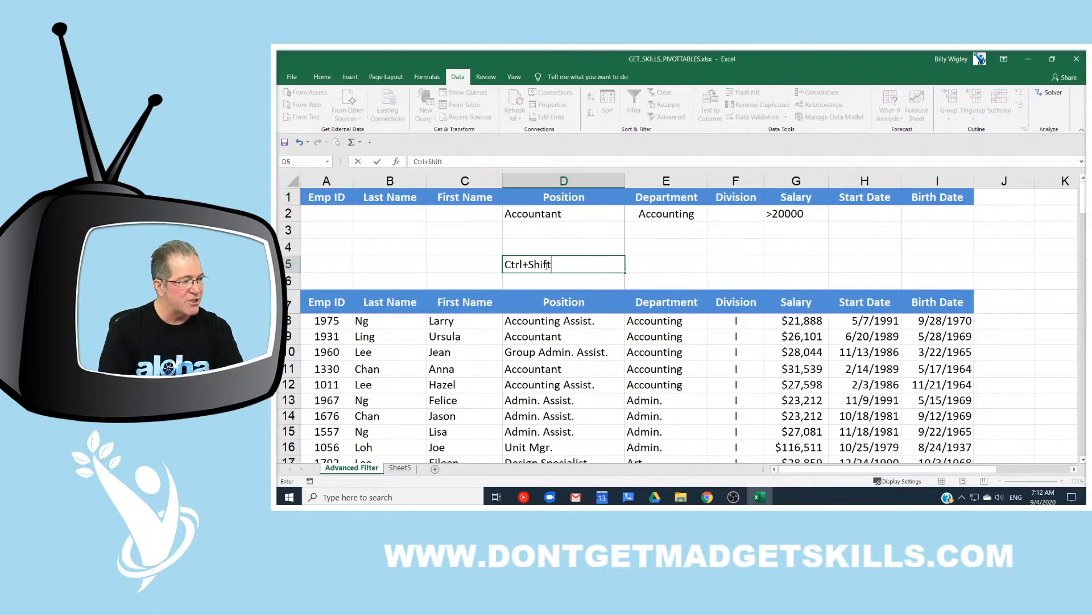
type("+")
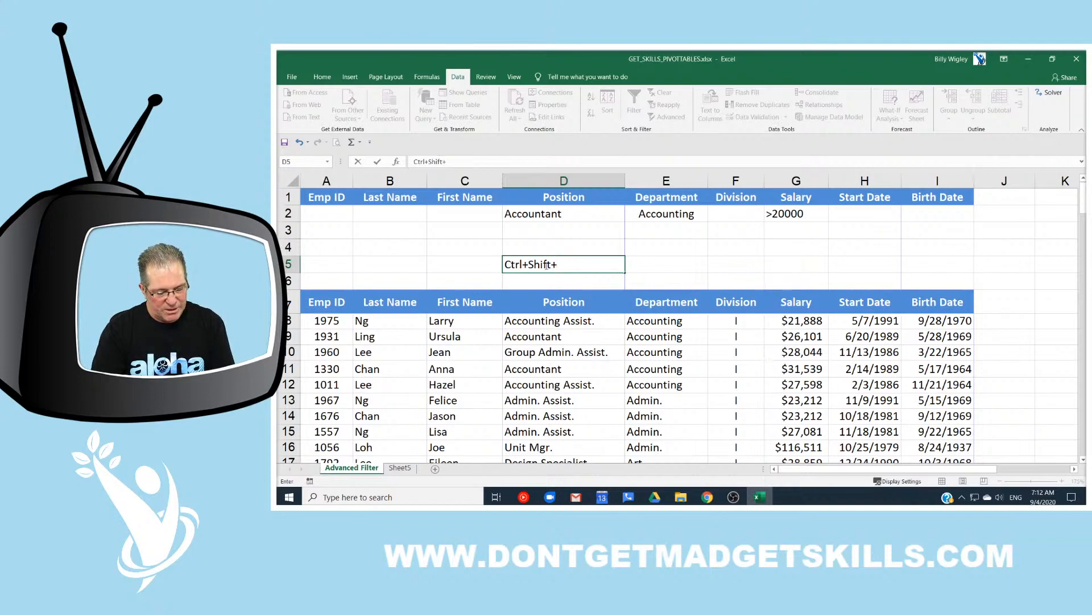
key("Tab")
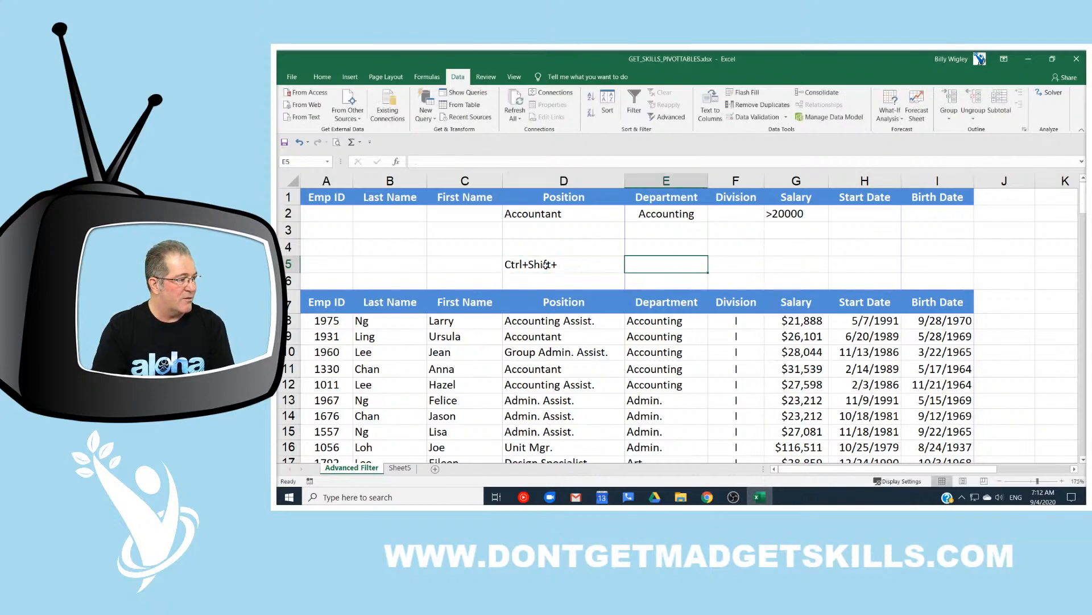
Clear the shortcut note from cell D5 and select the employee table A7:I122, starting from its Emp ID header
left_click(546, 265)
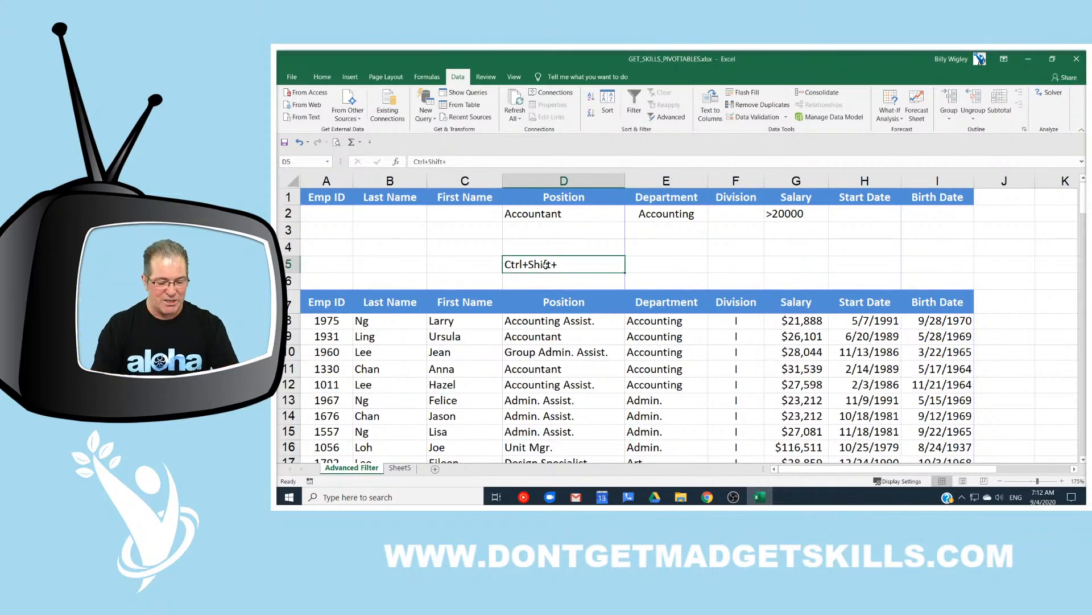
key("Delete")
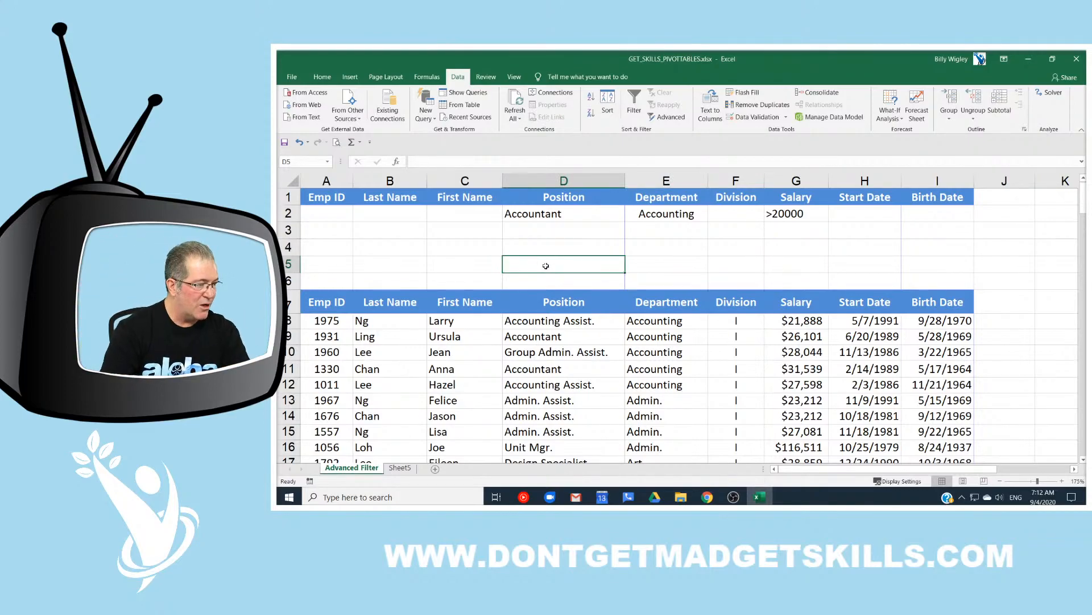
left_click(334, 300)
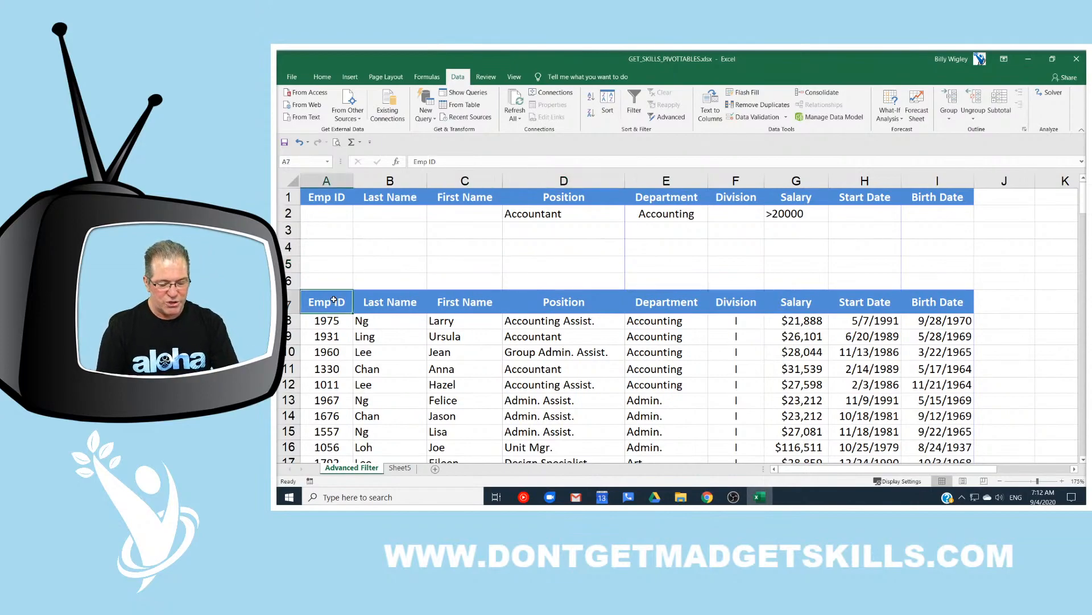
key("ctrl+shift+Right")
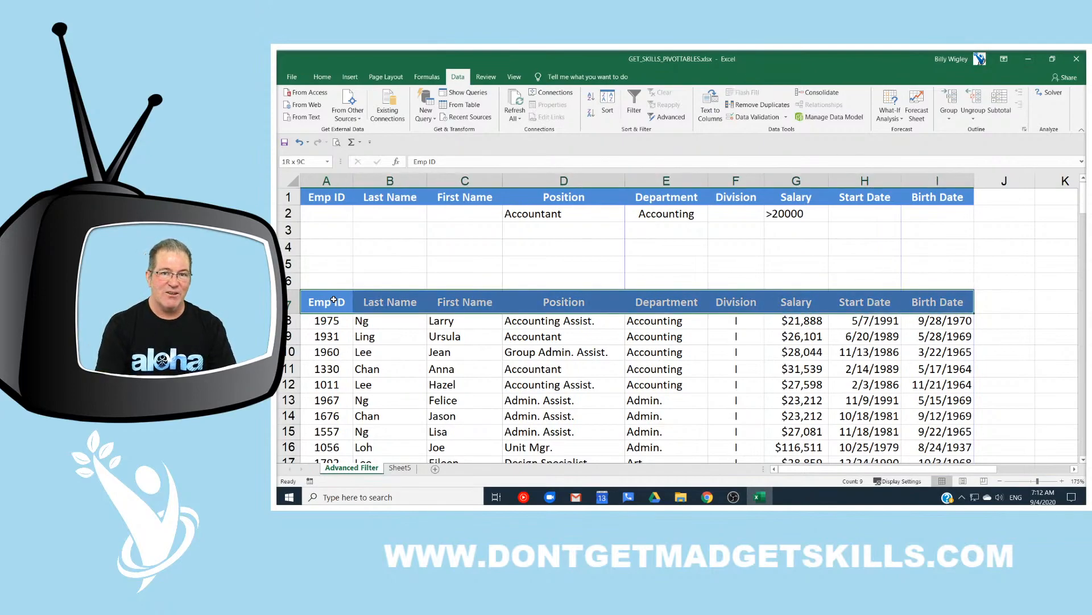
key("ctrl+shift+Down")
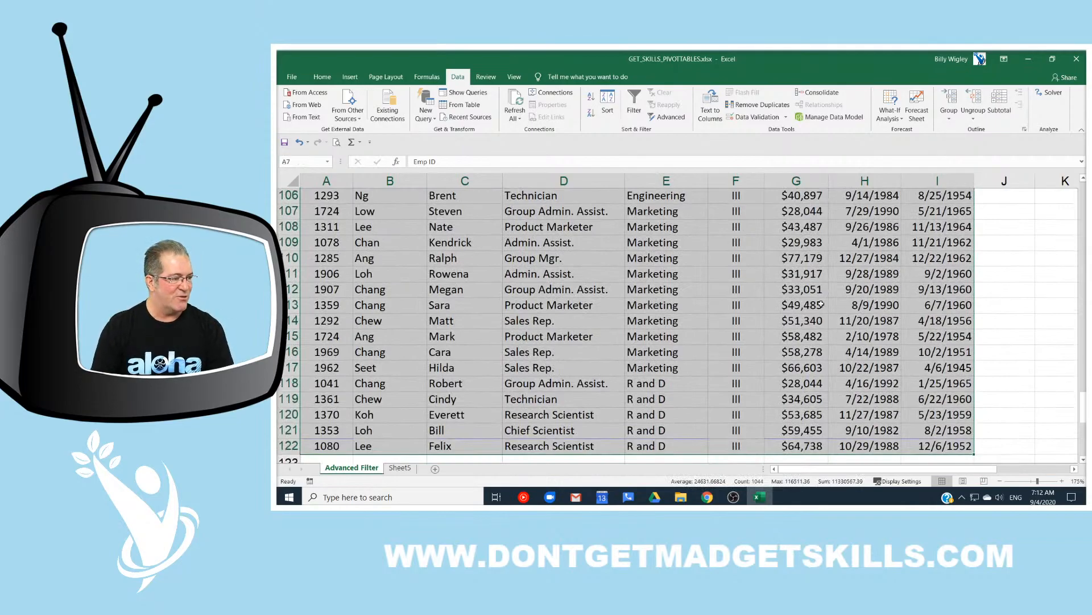
Zoom the Advanced Filter sheet out to view the selected employee table and apply Zoom to Selection
scroll(643, 327, "down", 6, "ctrl")
scroll(642, 327, "down", 2, "ctrl")
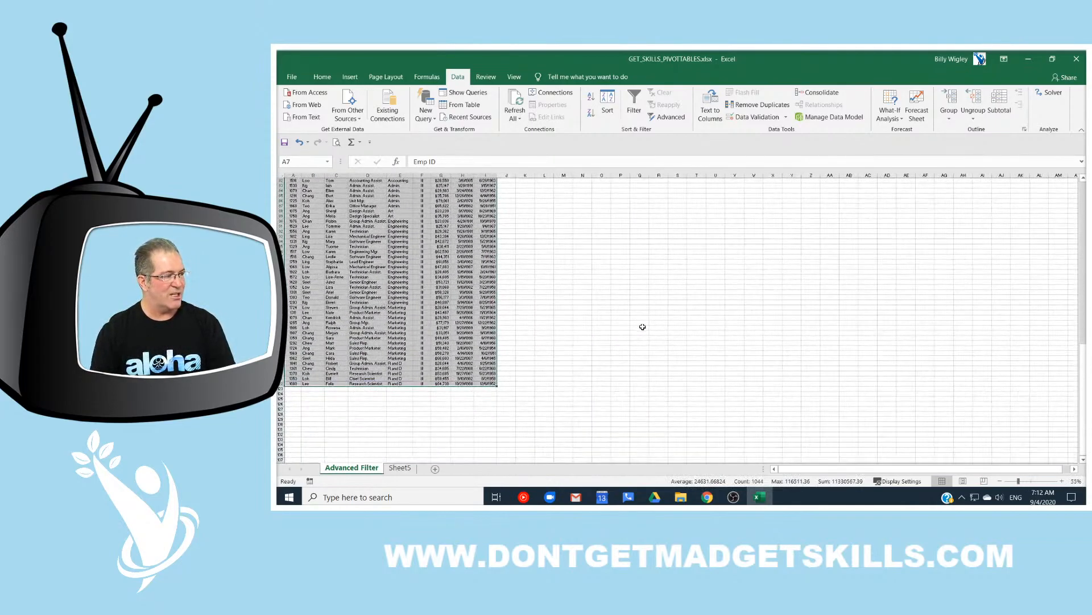
scroll(596, 313, "up", 20)
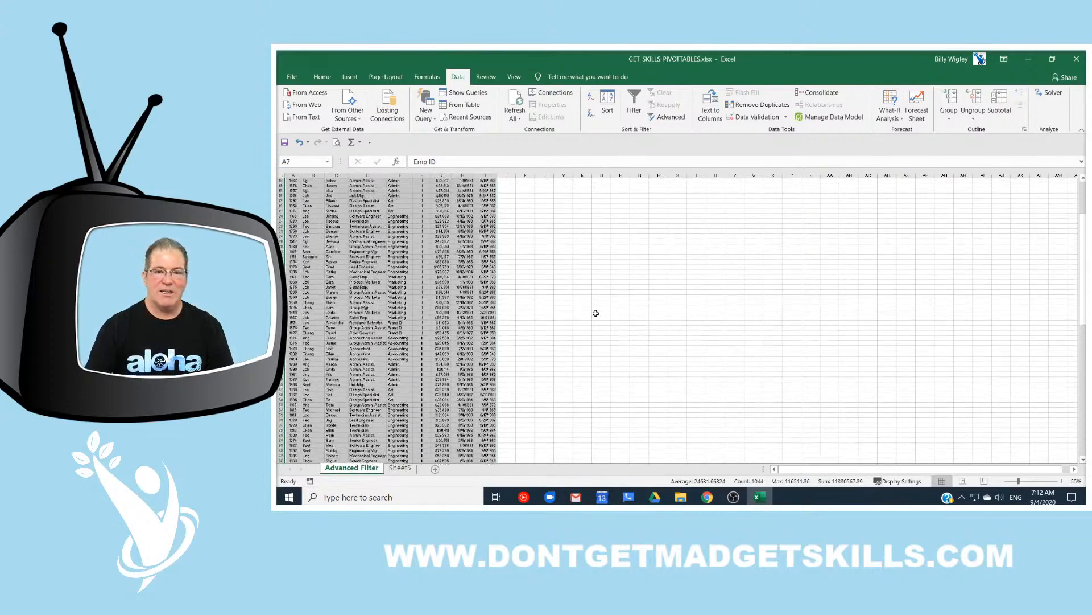
scroll(596, 313, "up", 4)
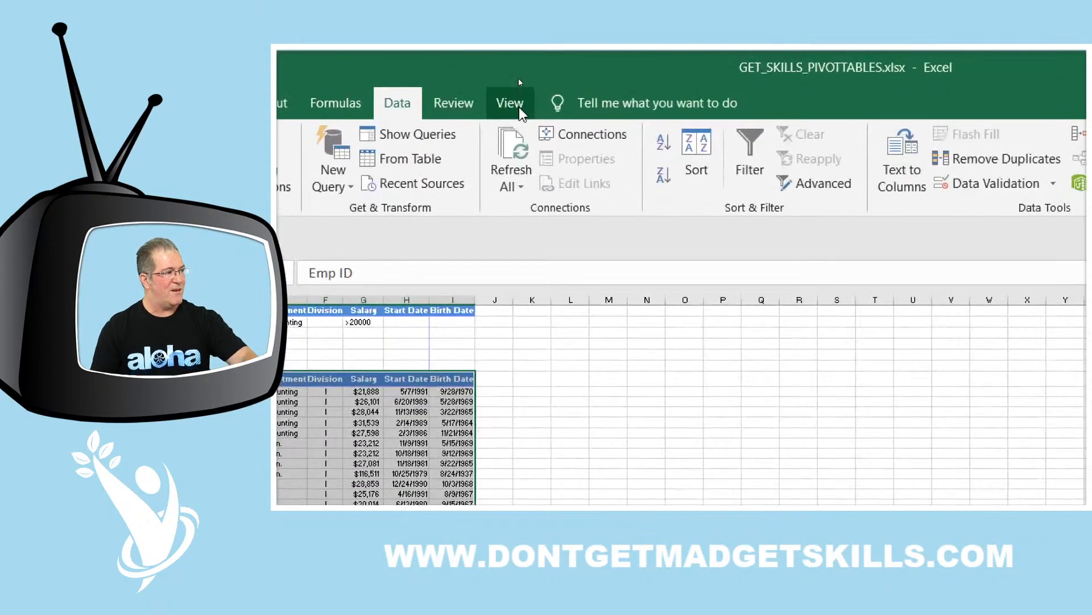
left_click(516, 79)
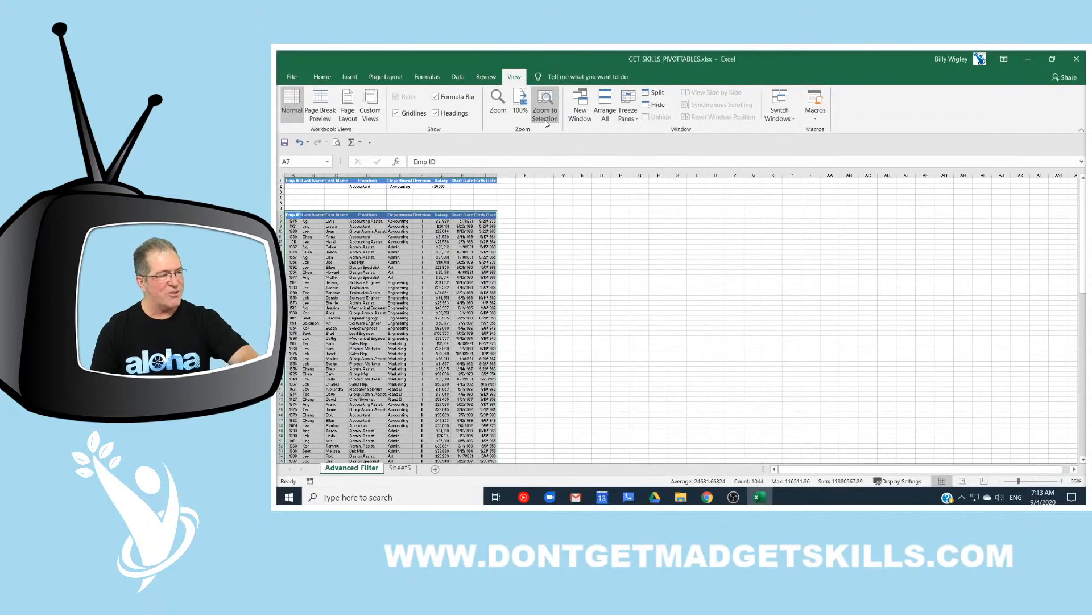
left_click(548, 121)
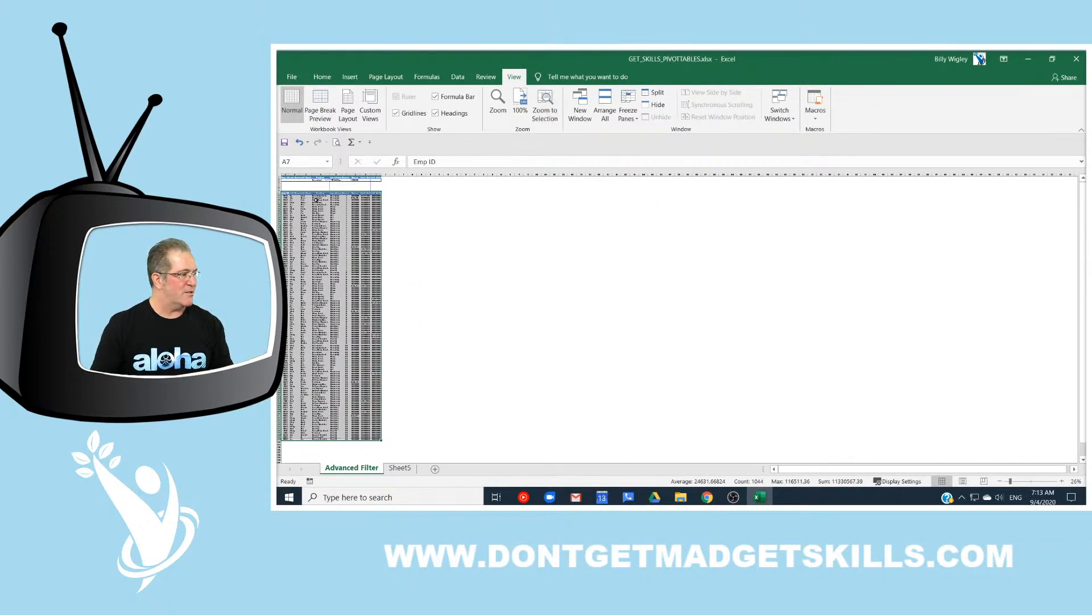
Reselect the employee table from its Emp ID header to the last record and fit the zoom to it again
left_click(284, 194)
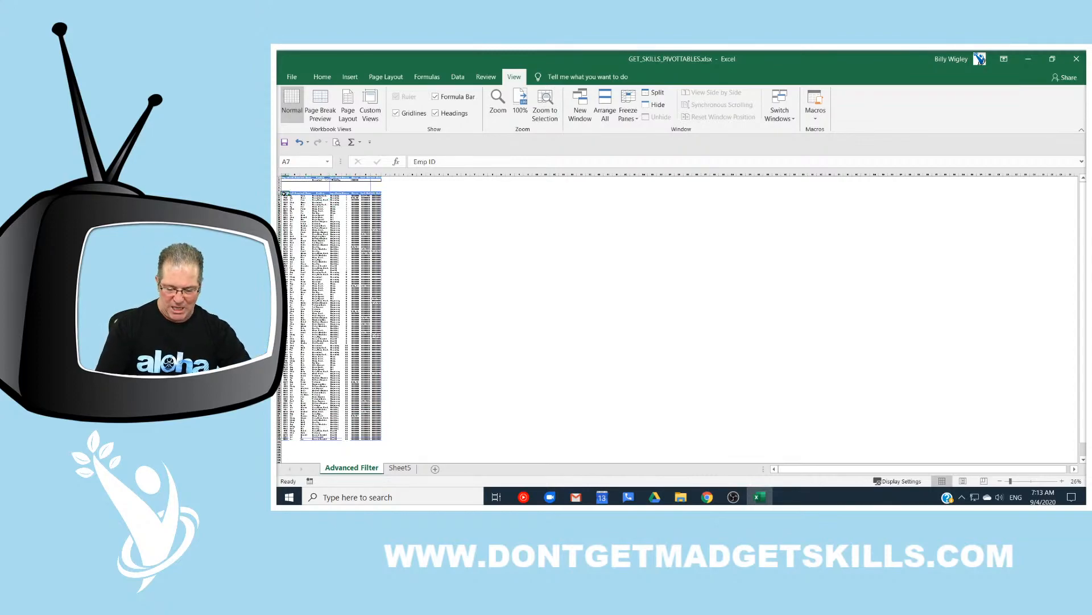
key("ctrl+shift+Right")
key("ctrl+shift+Down")
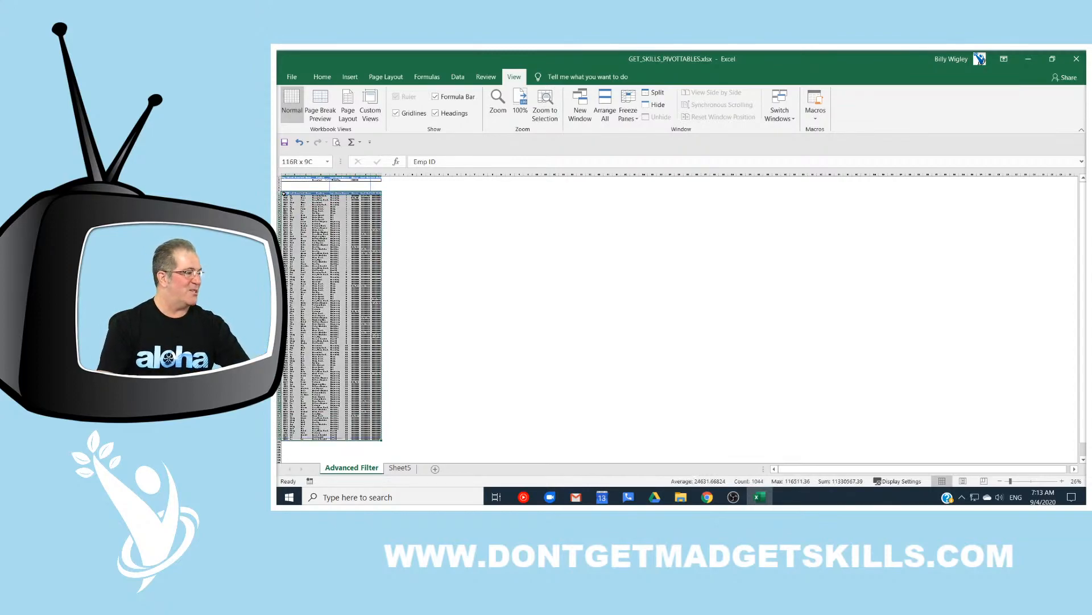
left_click(545, 102)
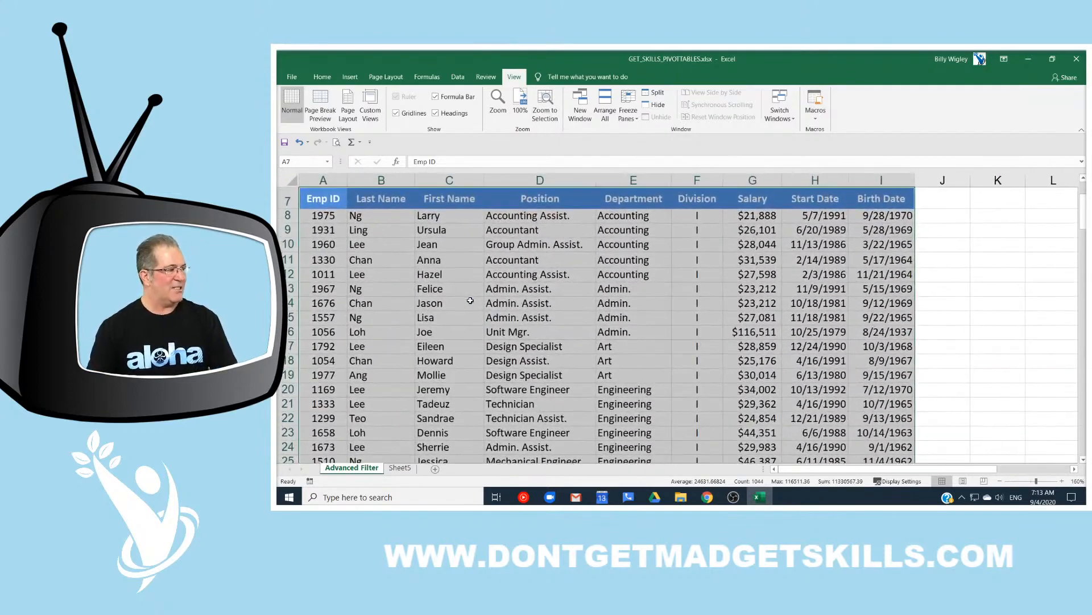
Enlarge the Advanced Filter sheet and select the criteria rows A1:I3 above the employee table
scroll(470, 300, "up", 2, "ctrl")
scroll(470, 300, "up", 2)
left_click_drag(318, 200, 997, 234)
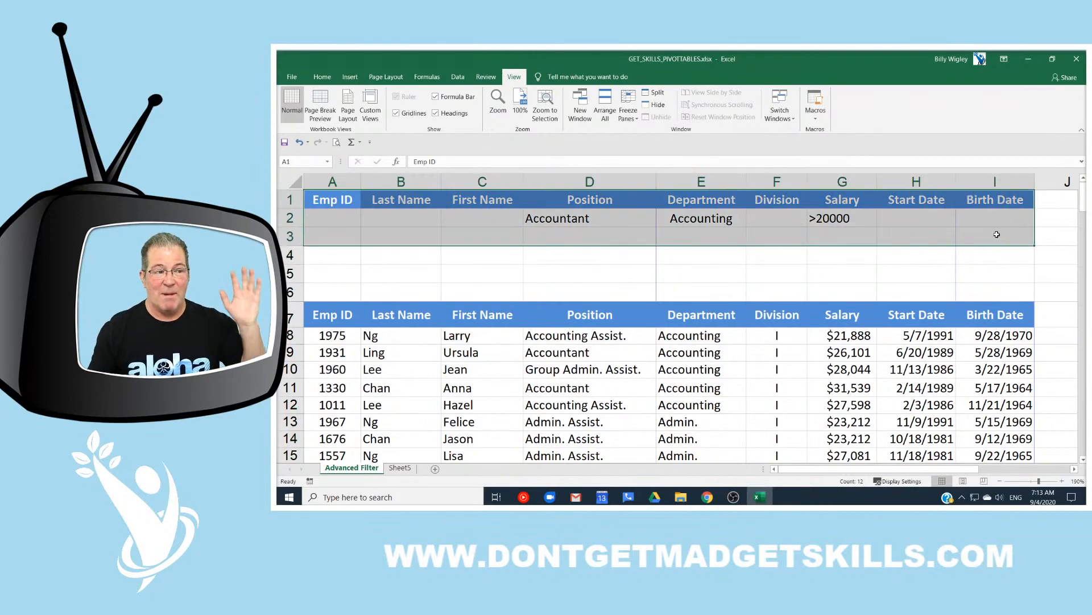
Start an Advanced Filter from Sheet5 and set the criteria range to the Department and Salary block A1:C2
left_click(406, 470)
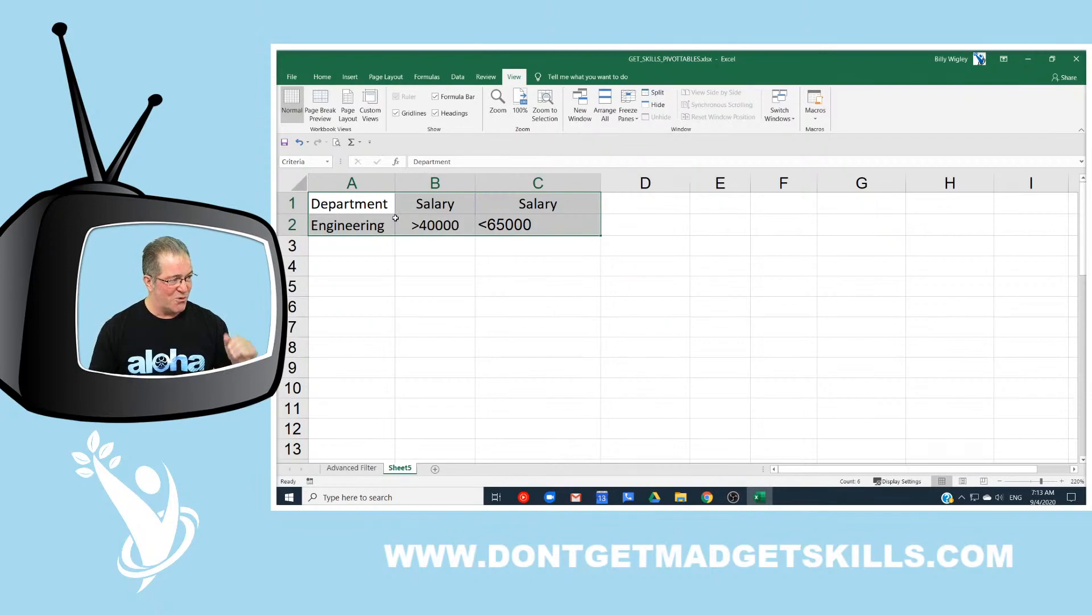
left_click(482, 80)
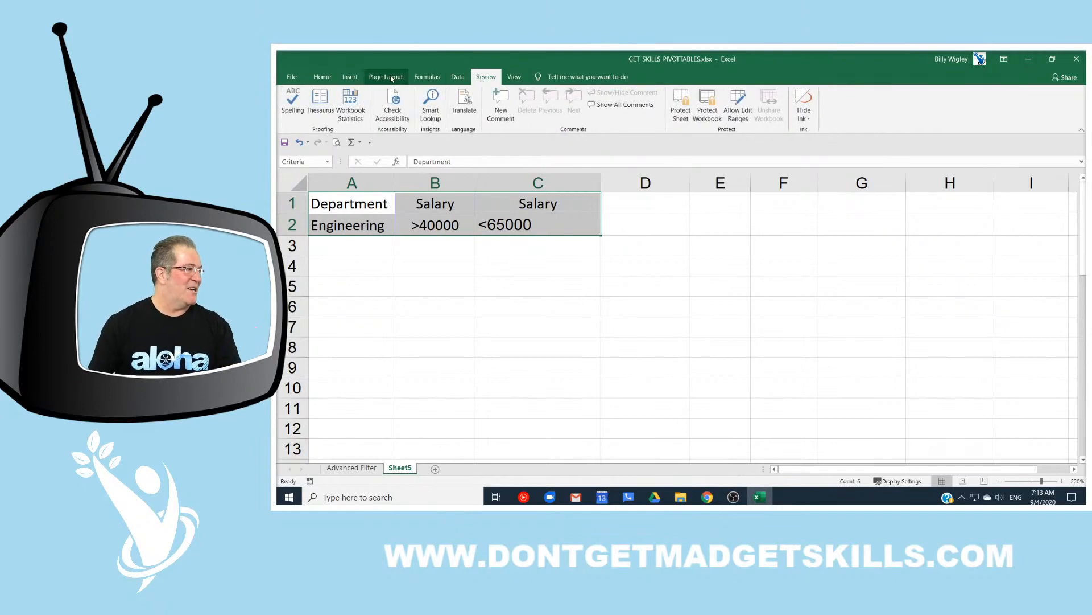
left_click(350, 78)
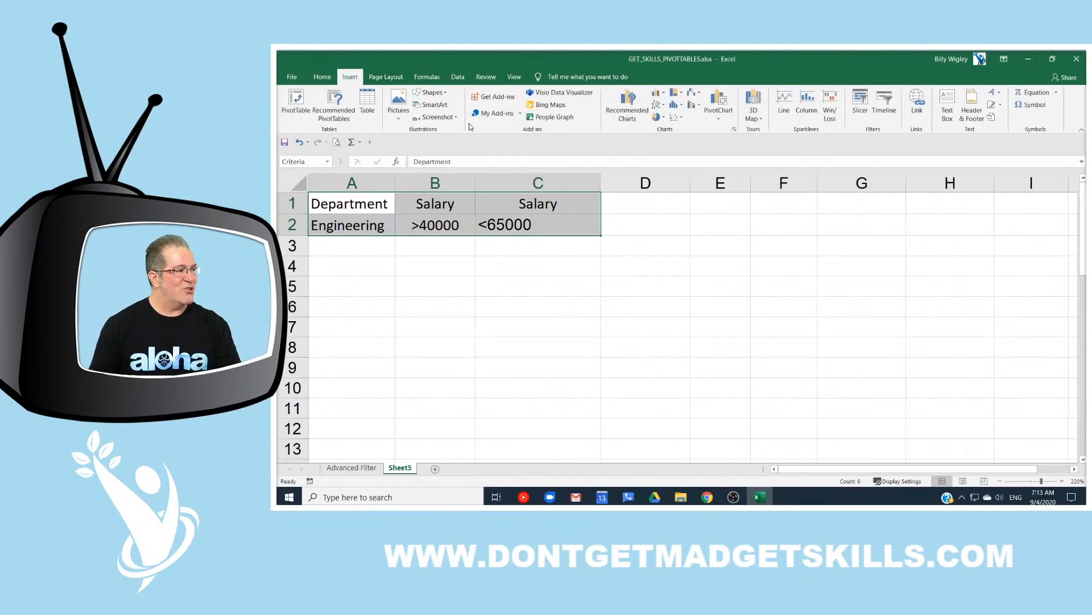
left_click(455, 79)
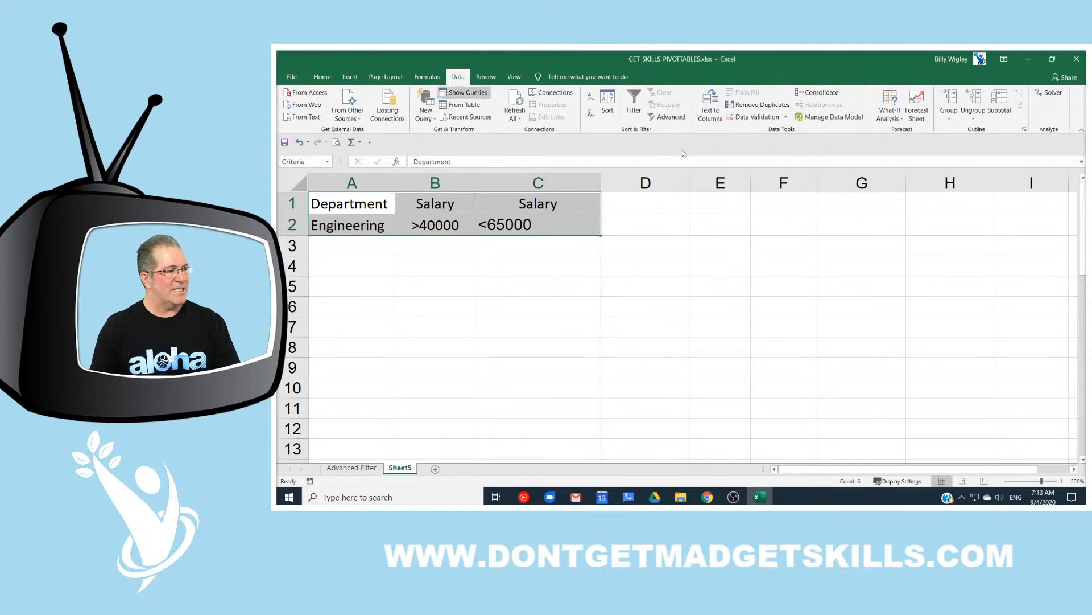
left_click(667, 117)
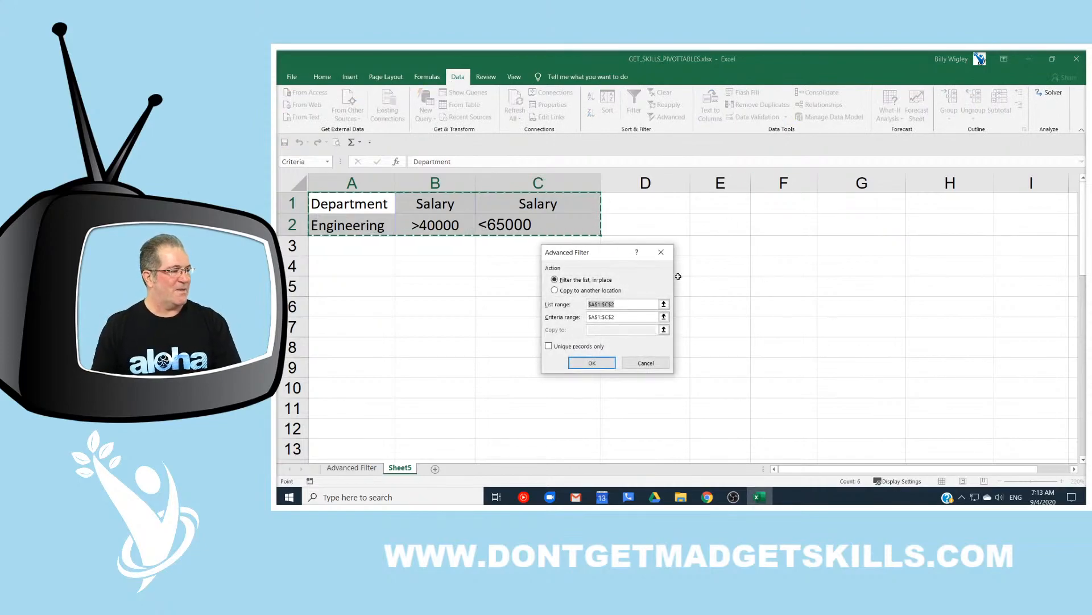
left_click(629, 315)
left_click(370, 202)
left_click_drag(370, 201, 596, 228)
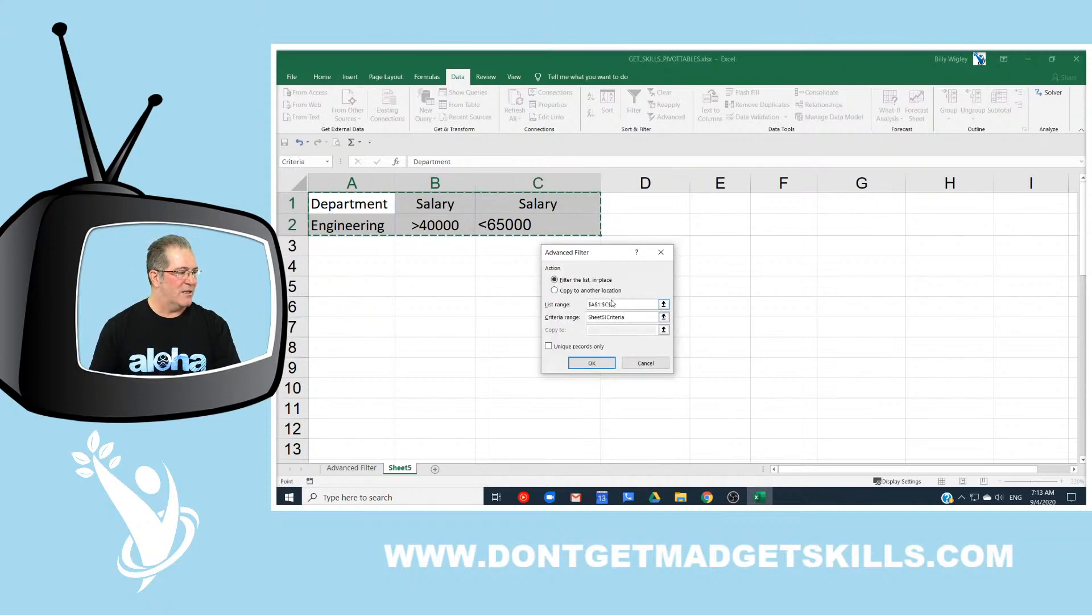
Set the Advanced Filter's list range to the employee table A7:I122 on the Advanced Filter sheet
left_click(596, 302)
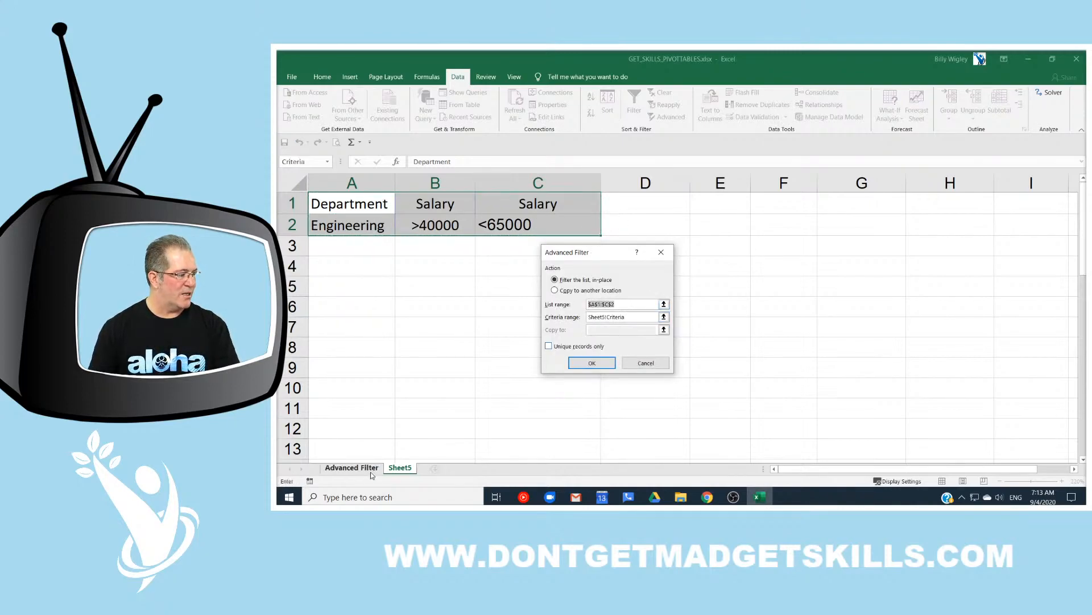
left_click(352, 468)
left_click(337, 308)
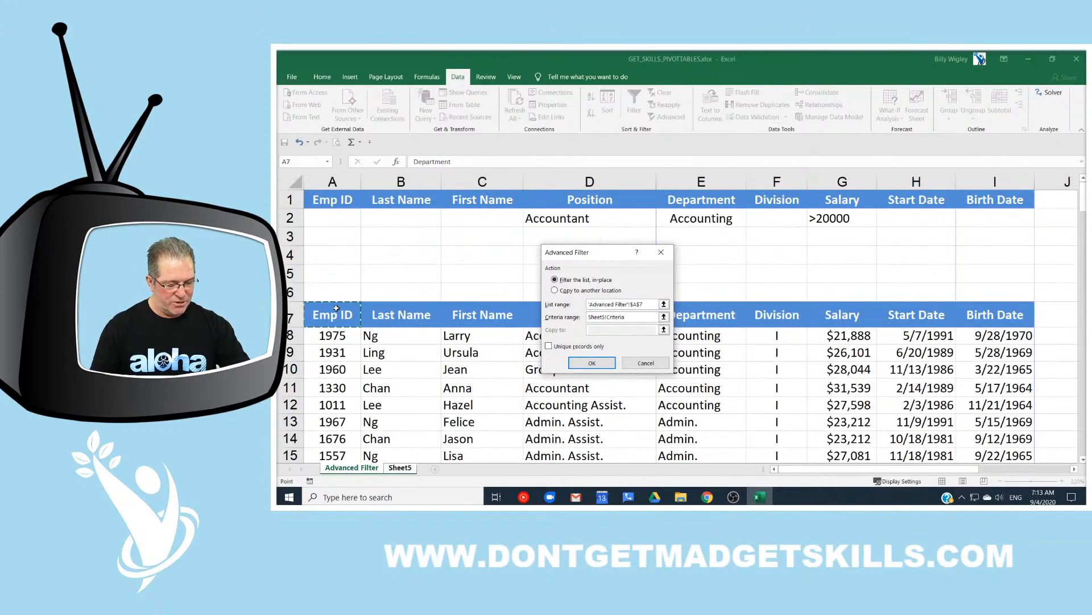
scroll(336, 309, "down", 2)
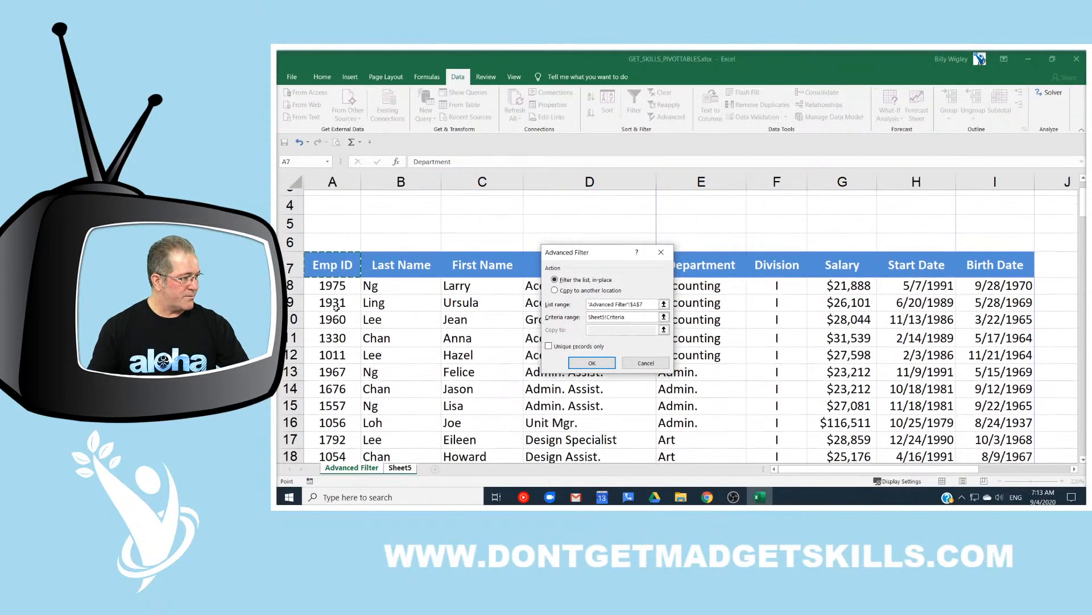
key("ctrl+shift+Right")
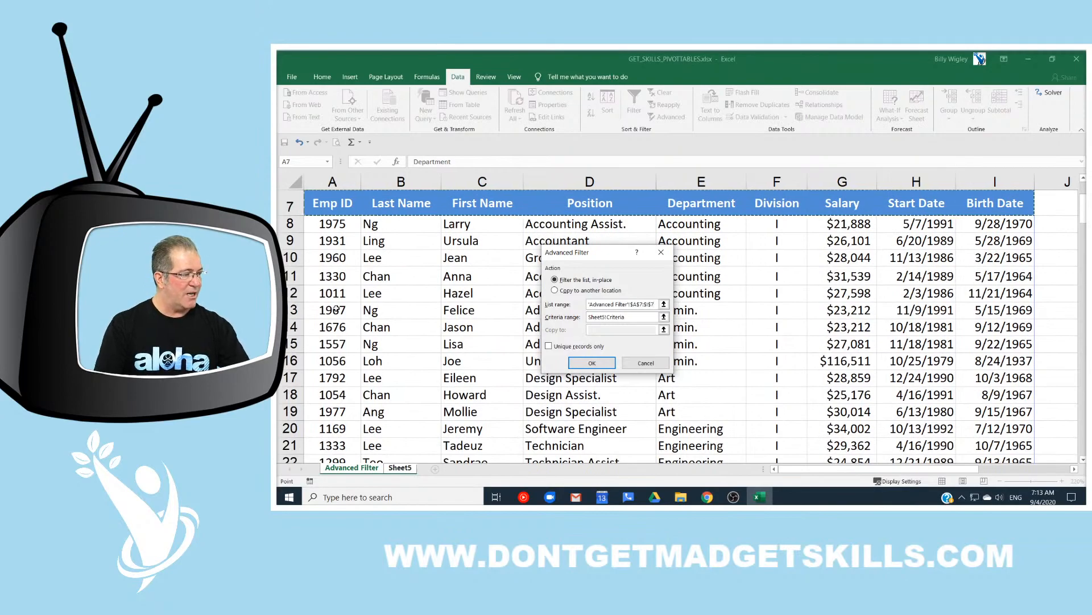
key("ctrl+shift+Down")
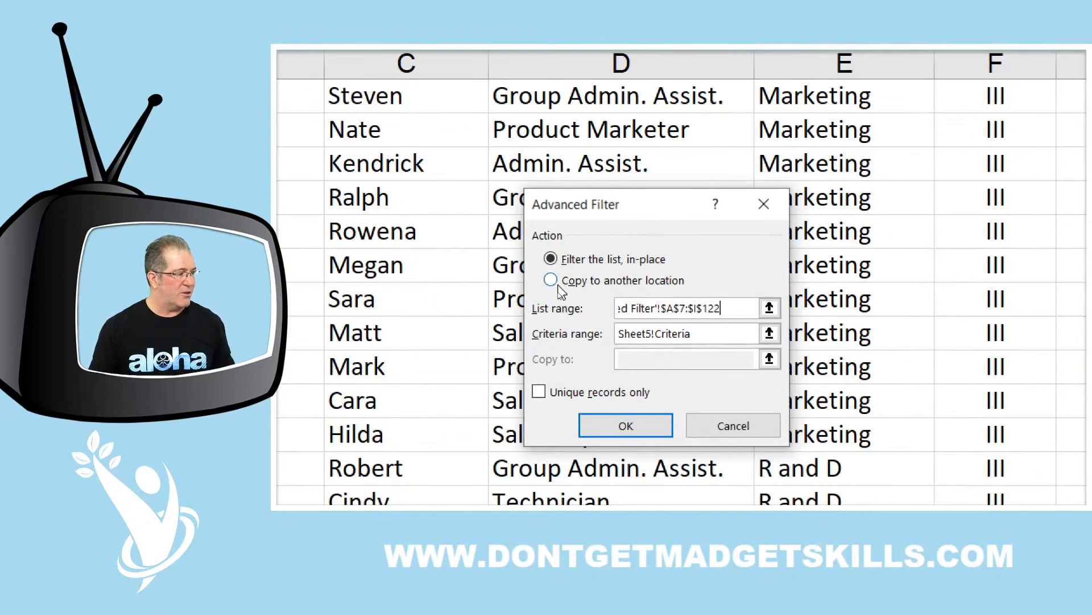
Copy the filtered records to another location, with cell A4 of Sheet5 as the destination, and run the filter
left_click(555, 290)
left_click(641, 359)
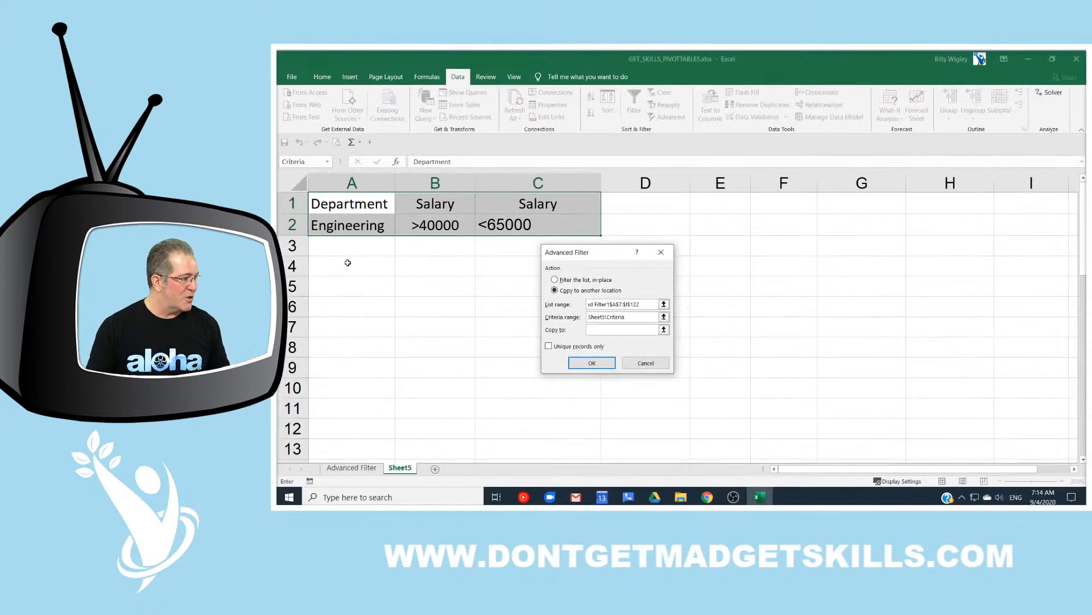
left_click(348, 262)
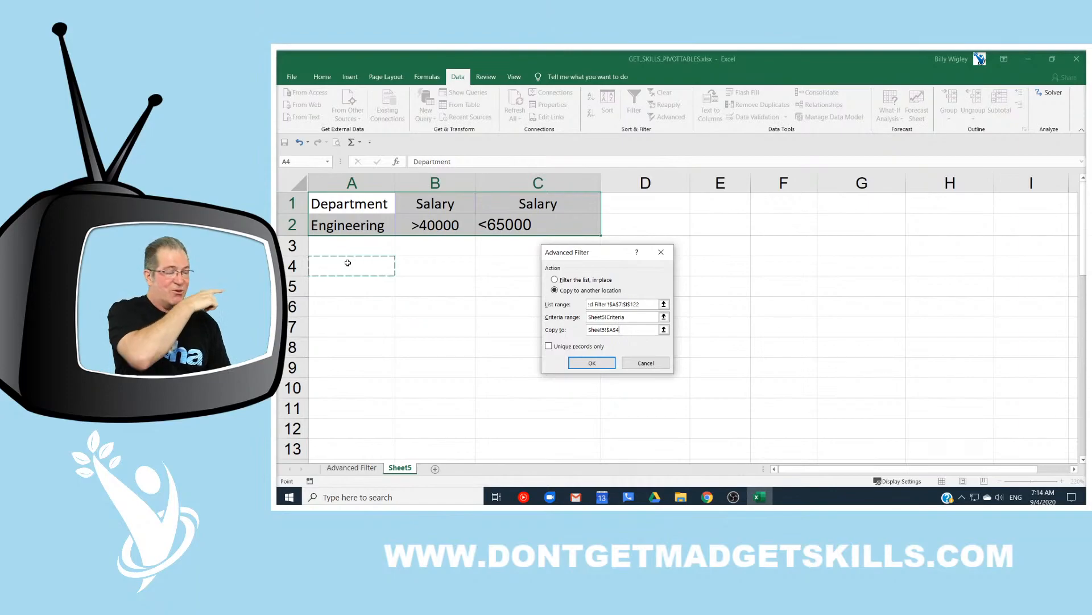
left_click(592, 364)
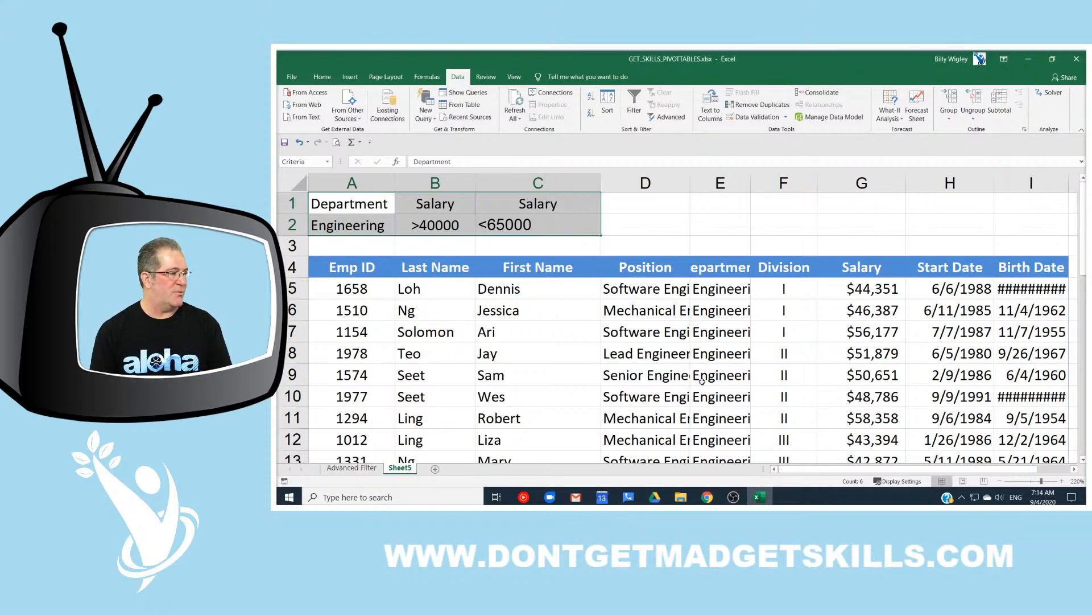
Examine the extracted records on Sheet5 against the Engineering department and the >40000 and <65000 salary criteria
scroll(702, 381, "down", 1, "ctrl")
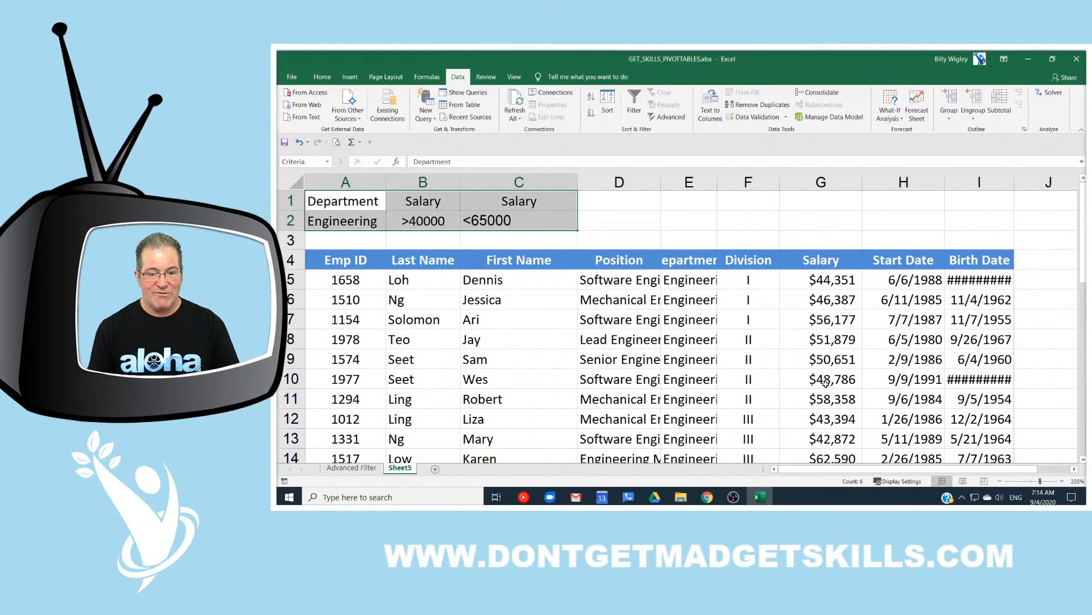
scroll(826, 383, "down", 3)
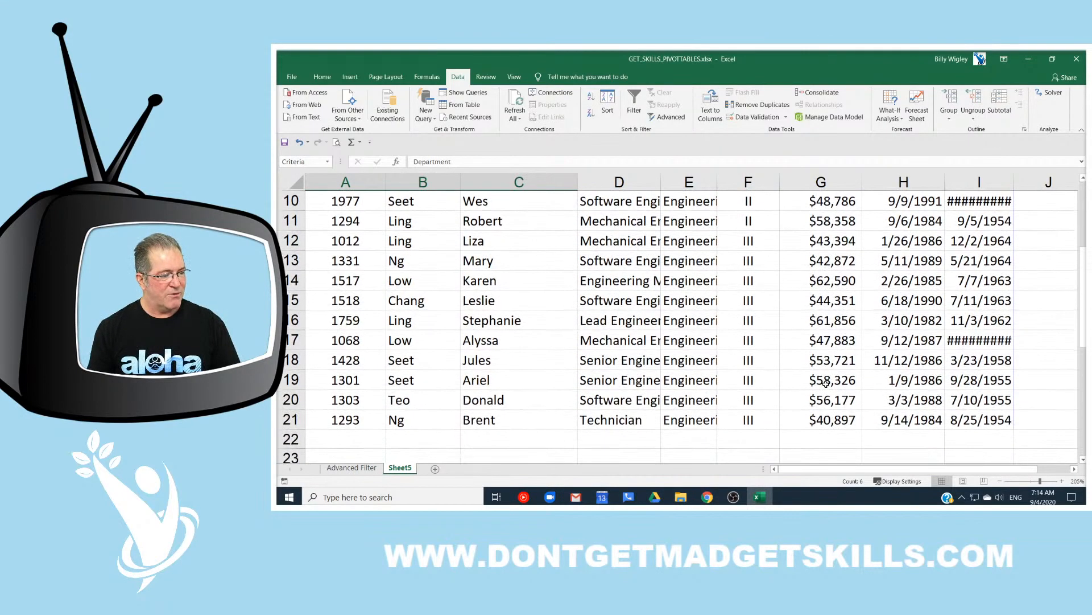
scroll(827, 383, "up", 3)
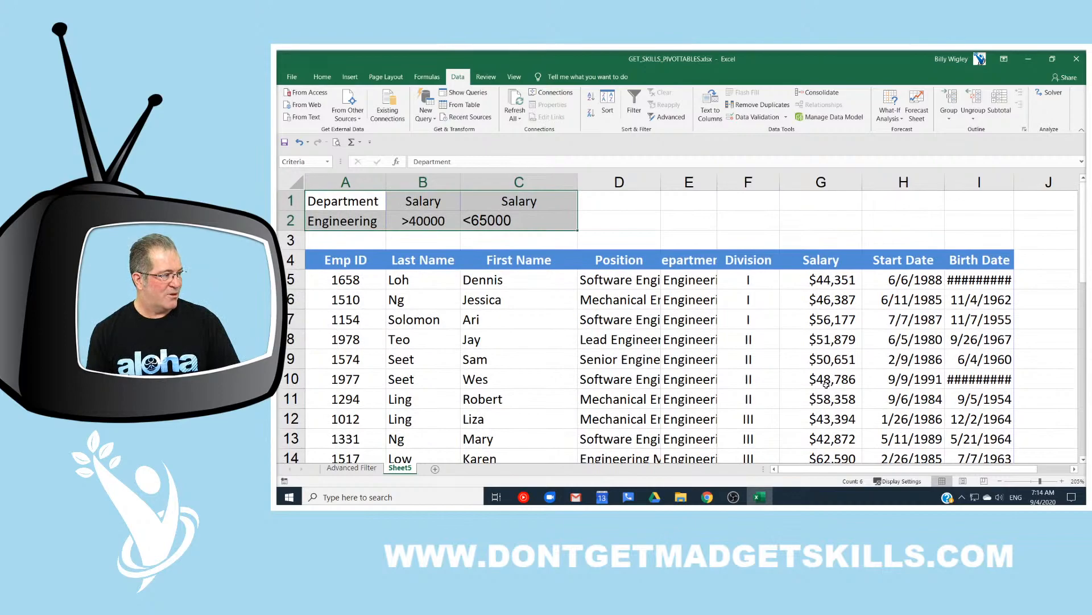
scroll(826, 384, "down", 4)
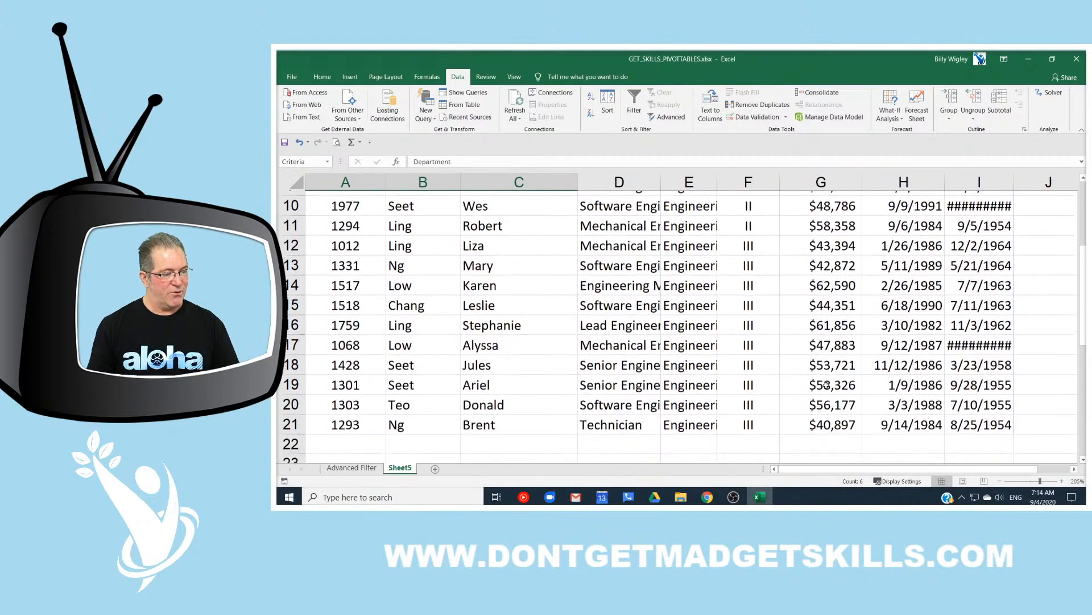
scroll(826, 385, "up", 2)
scroll(826, 384, "up", 2)
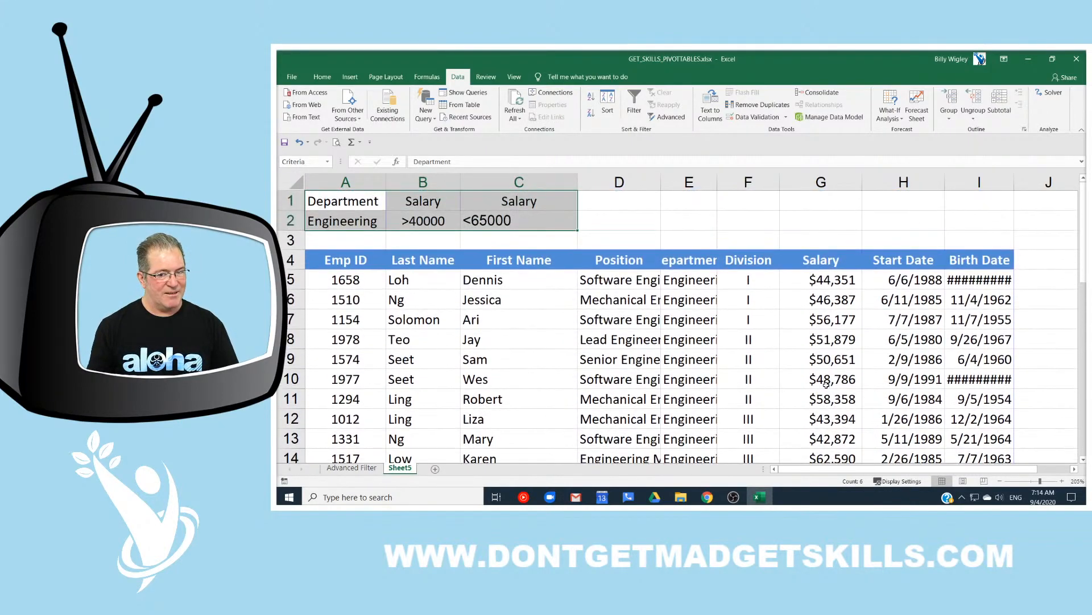
scroll(826, 384, "down", 1)
scroll(826, 384, "up", 1)
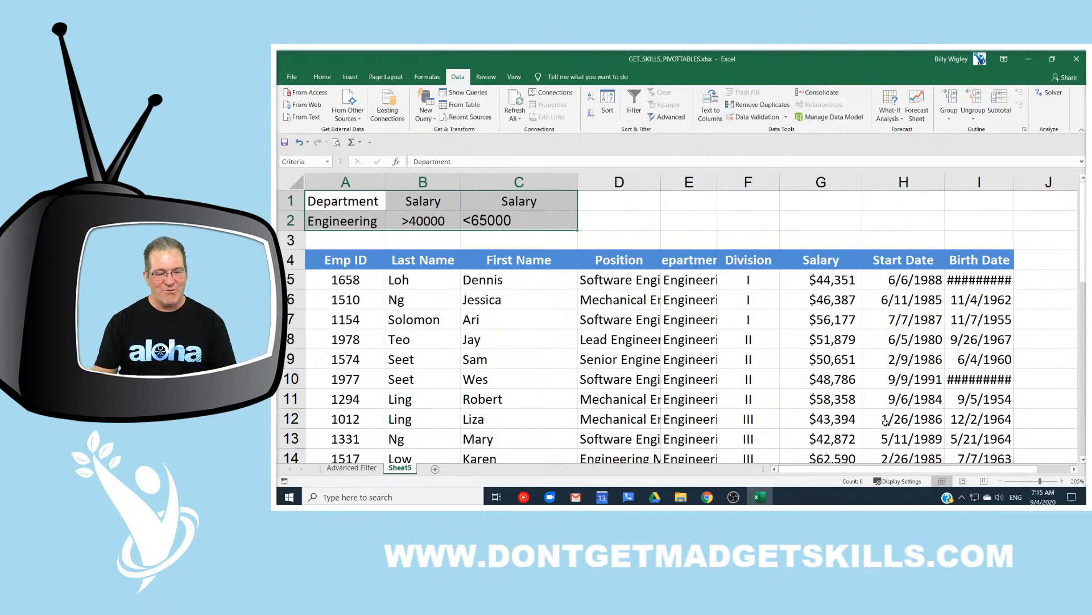
key("alt+Tab")
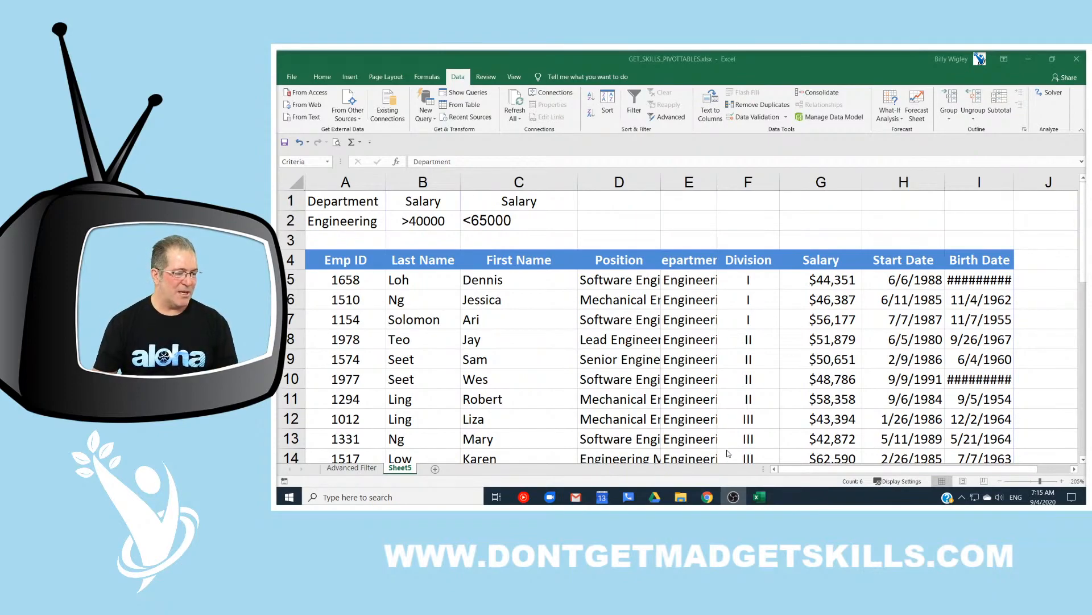
Switch to the Chrome browser, dismiss the pop-up on the dontgetmadgetskills.com home page and open the site's Webinars page
left_click(707, 497)
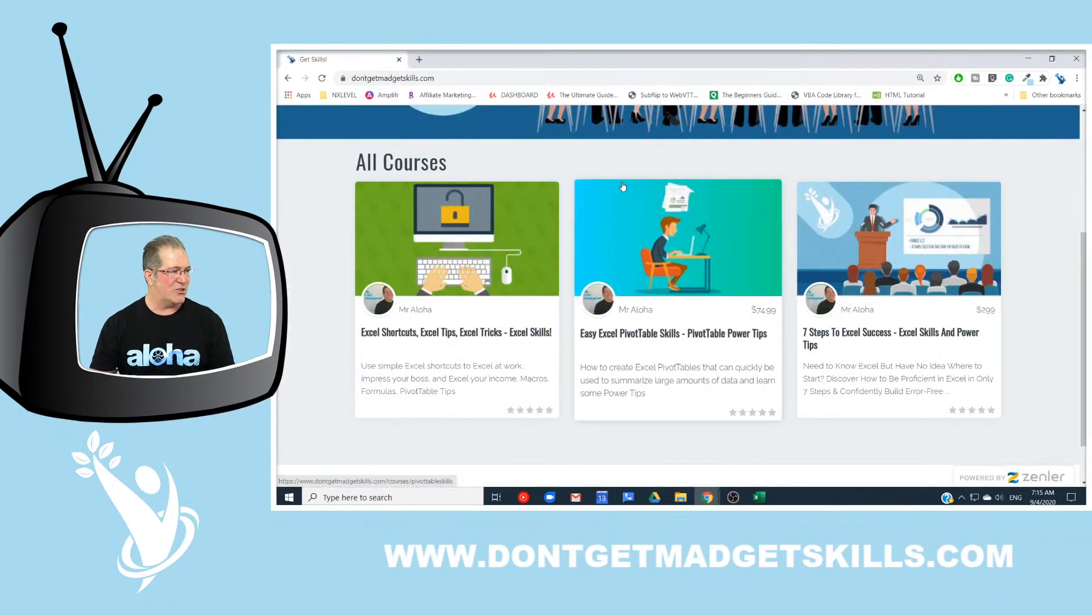
scroll(590, 247, "up", 5)
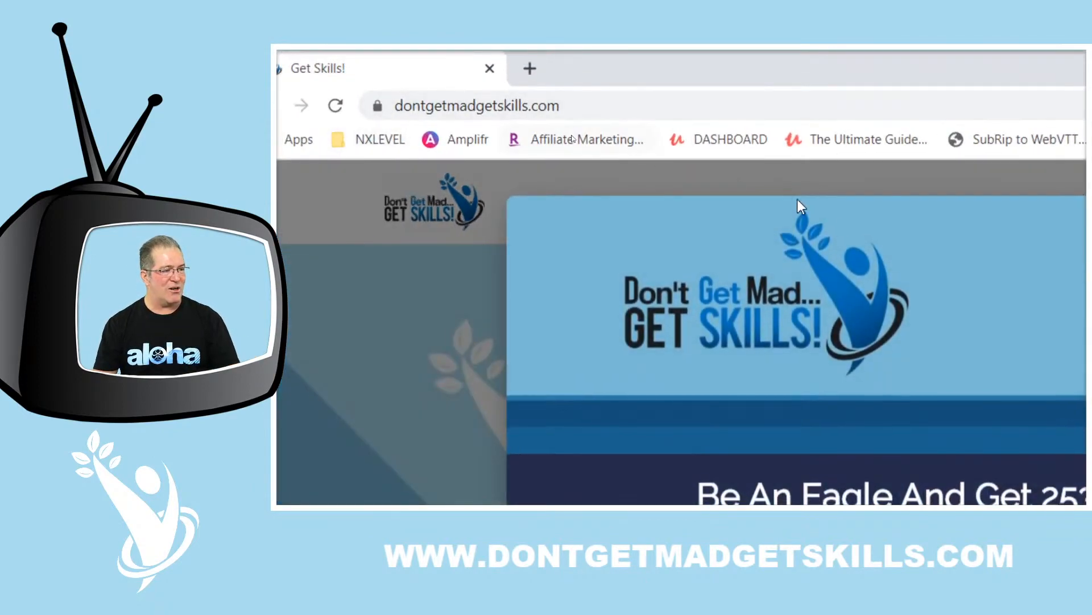
left_click(935, 183)
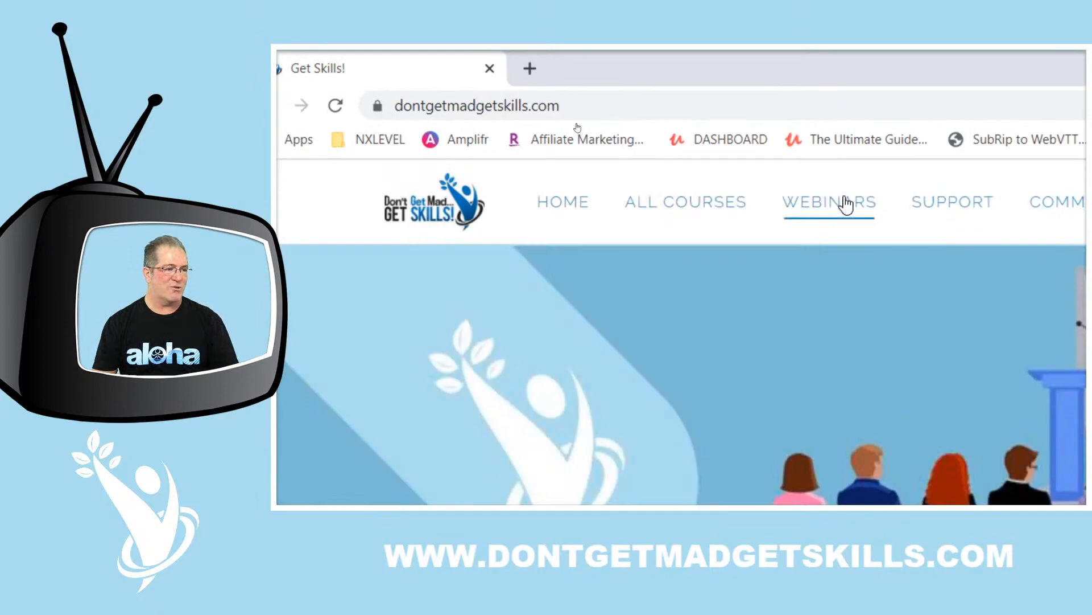
left_click(846, 203)
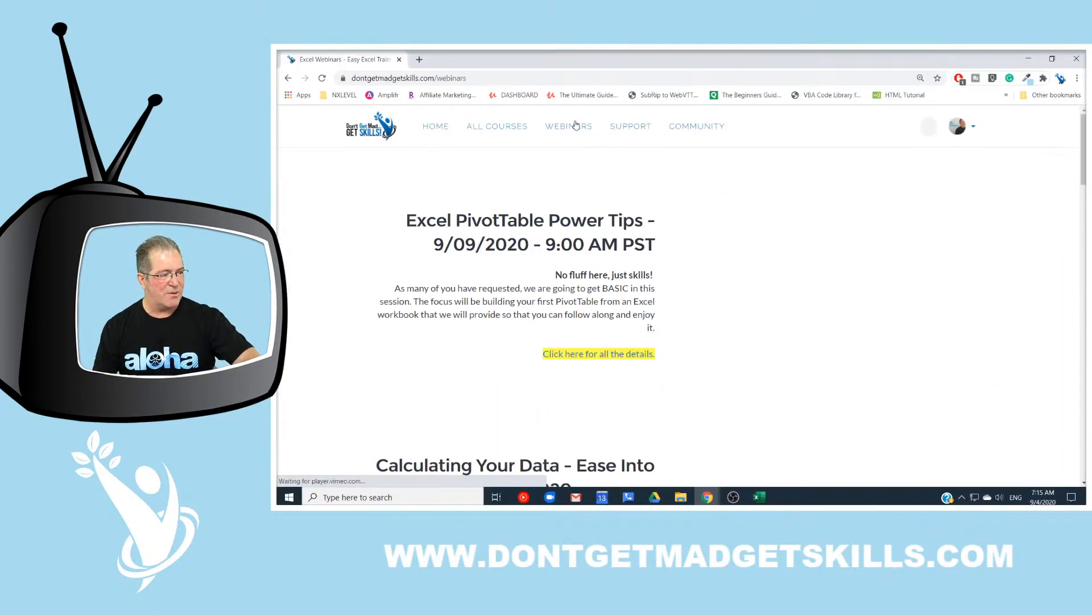
Look through the webinar listings and examine the Excel PivotTable Power Tips webinar entry
scroll(556, 341, "down", 12)
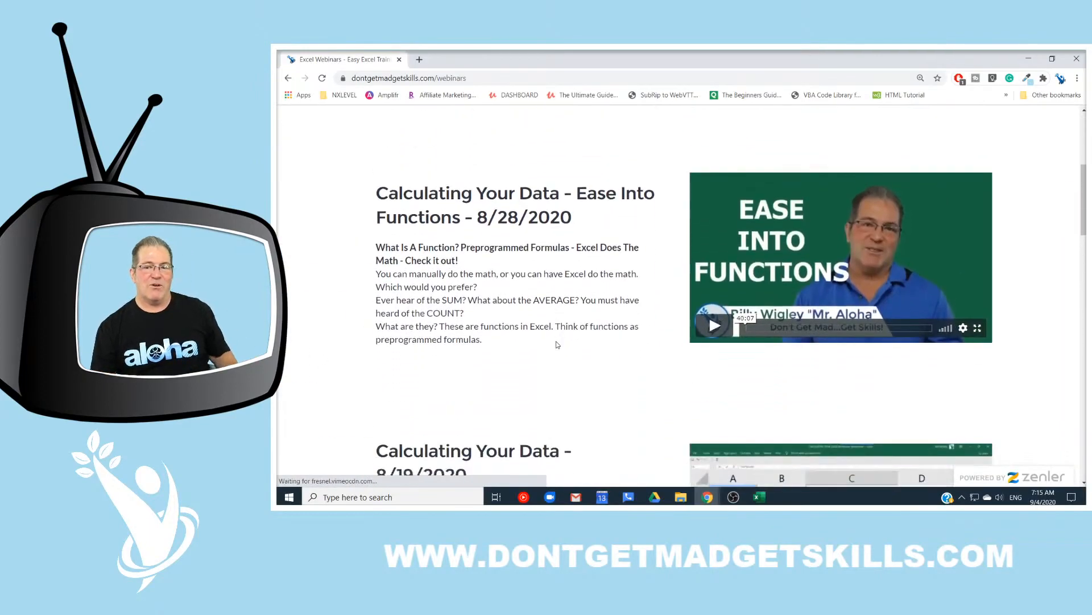
scroll(557, 338, "up", 14)
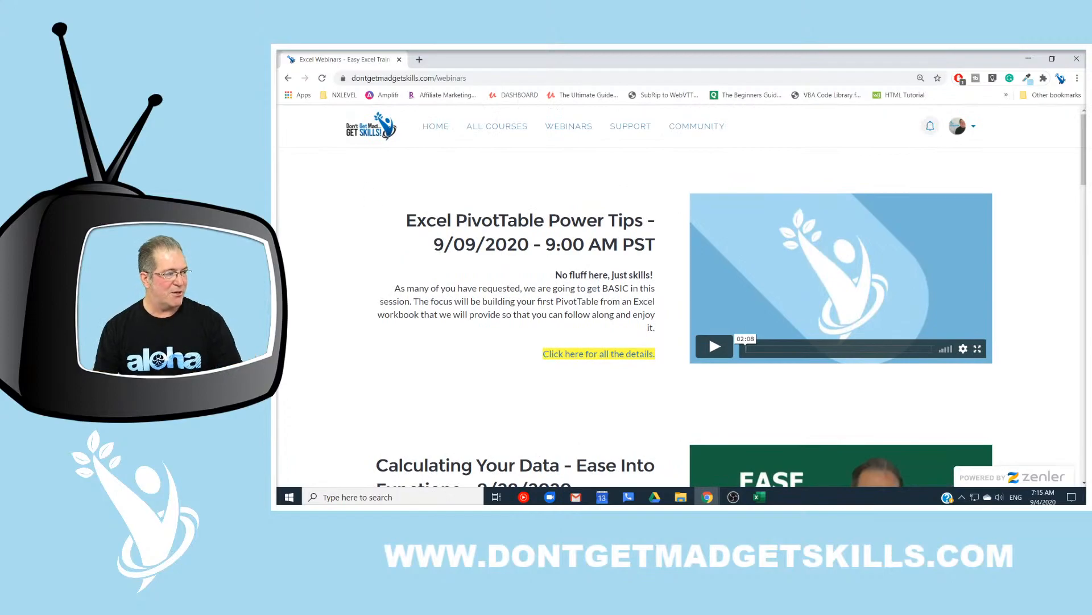
mouse_move(342, 178)
left_mouse_down()
mouse_move(582, 356)
mouse_move(1030, 384)
left_mouse_up()
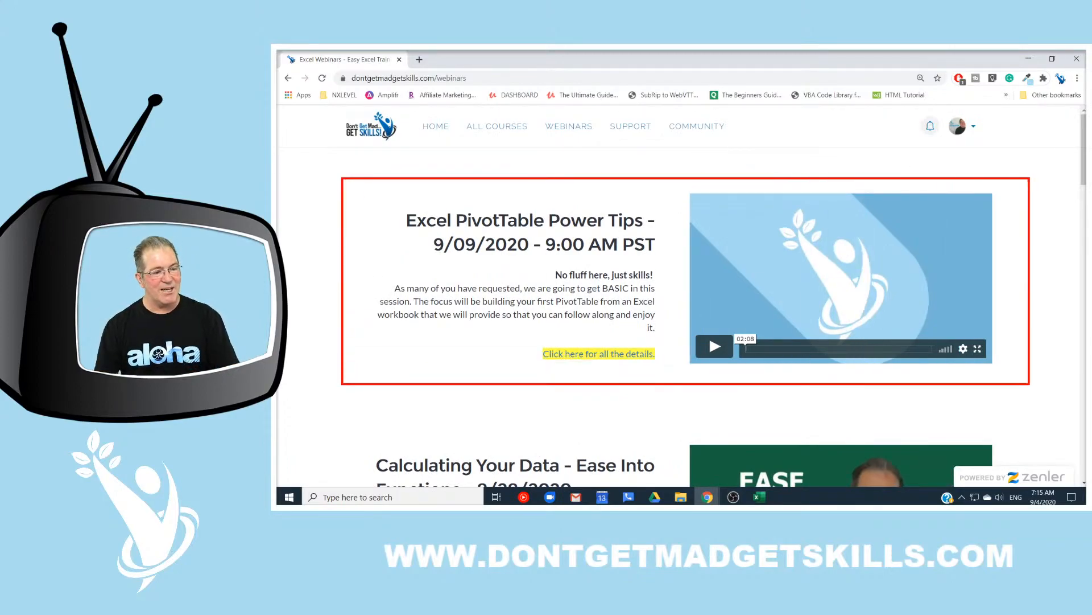
key("Escape")
Return to the site's home page and examine the Excel Shortcuts, Excel Tips, Excel Tricks course under All Courses
left_click(422, 131)
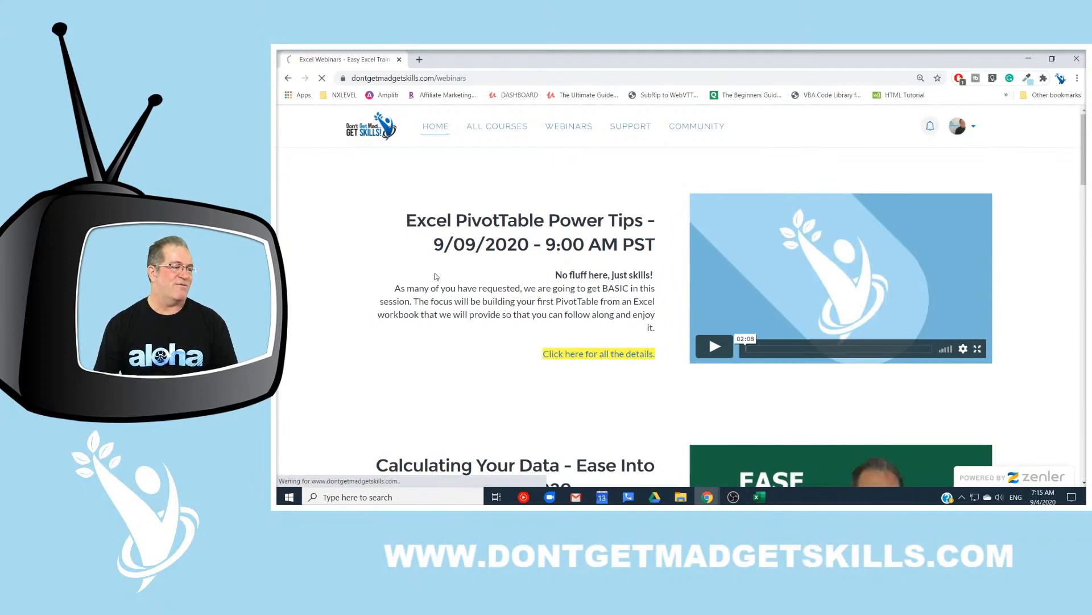
scroll(440, 273, "down", 5)
left_click(439, 266)
mouse_move(340, 113)
left_mouse_down()
mouse_move(556, 237)
mouse_move(573, 377)
left_mouse_up()
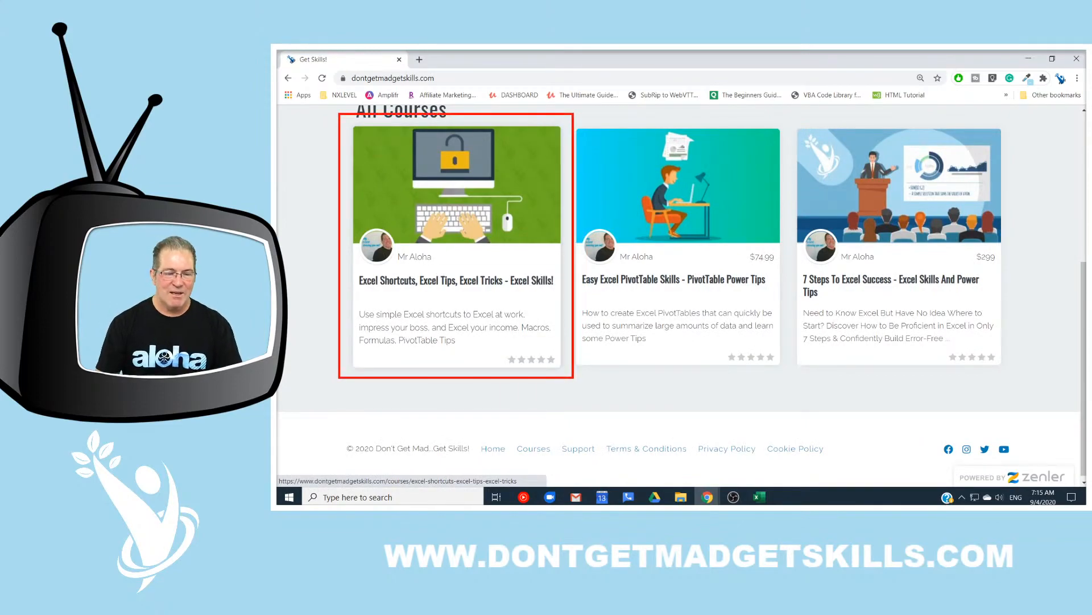
key("Escape")
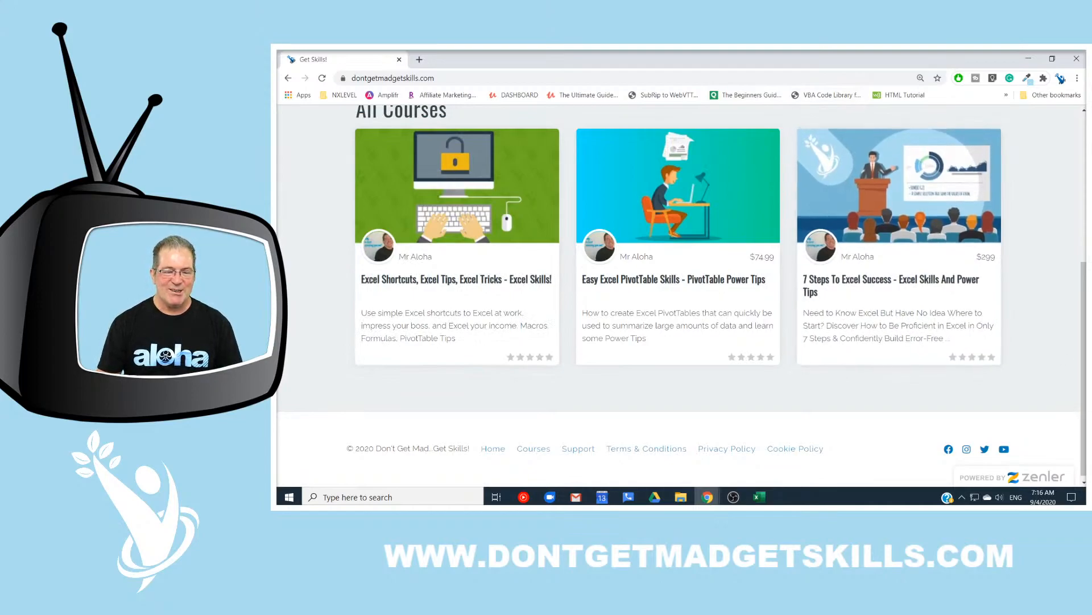
key("alt+Tab")
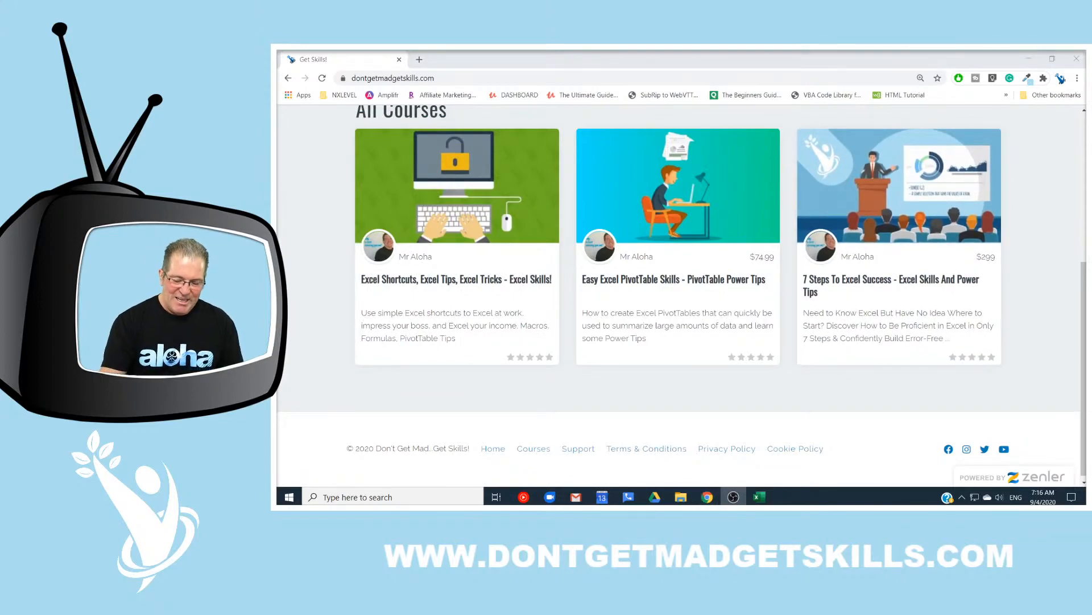